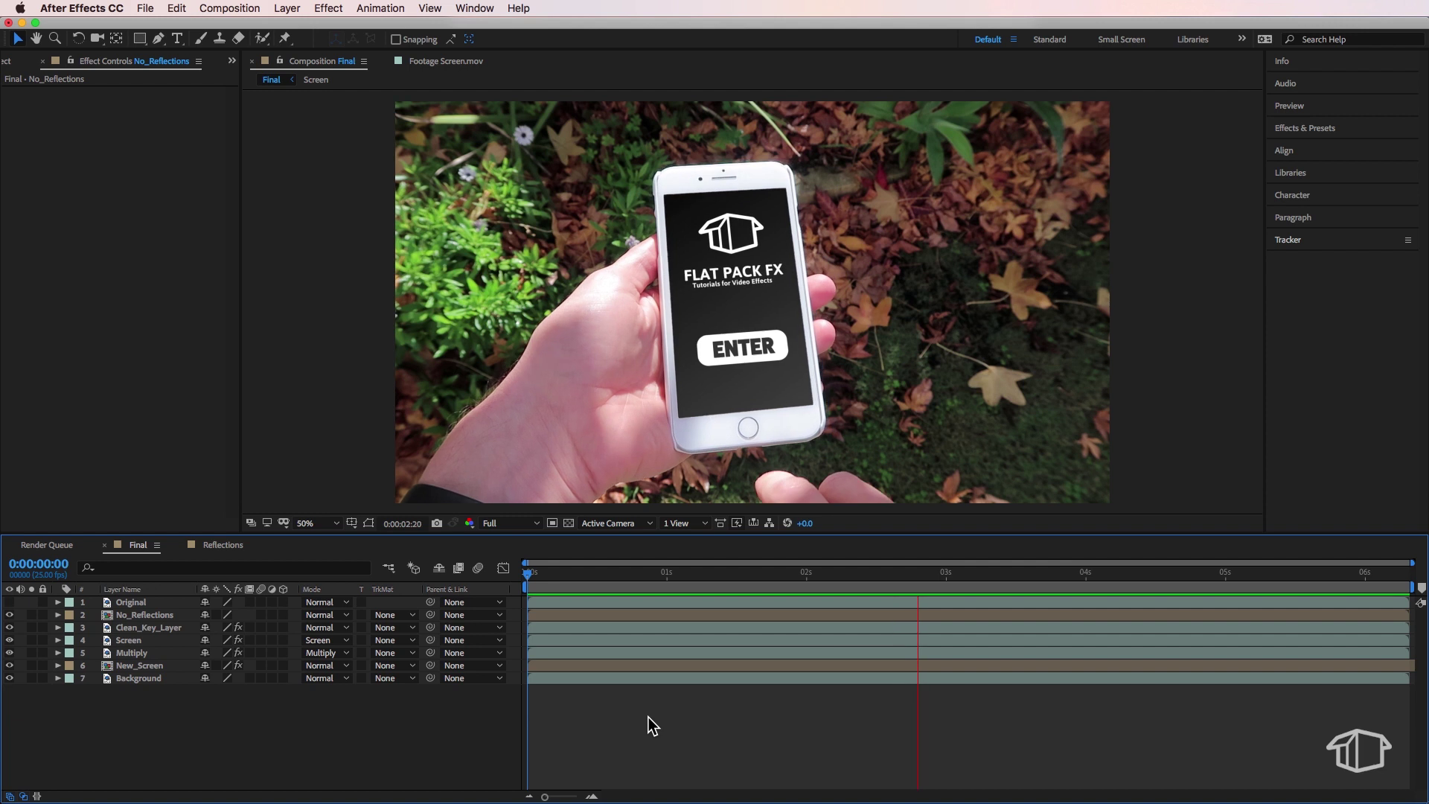
Play the Final composition from the start to preview the replaced phone screen with reflections.
key(space)
key(space)
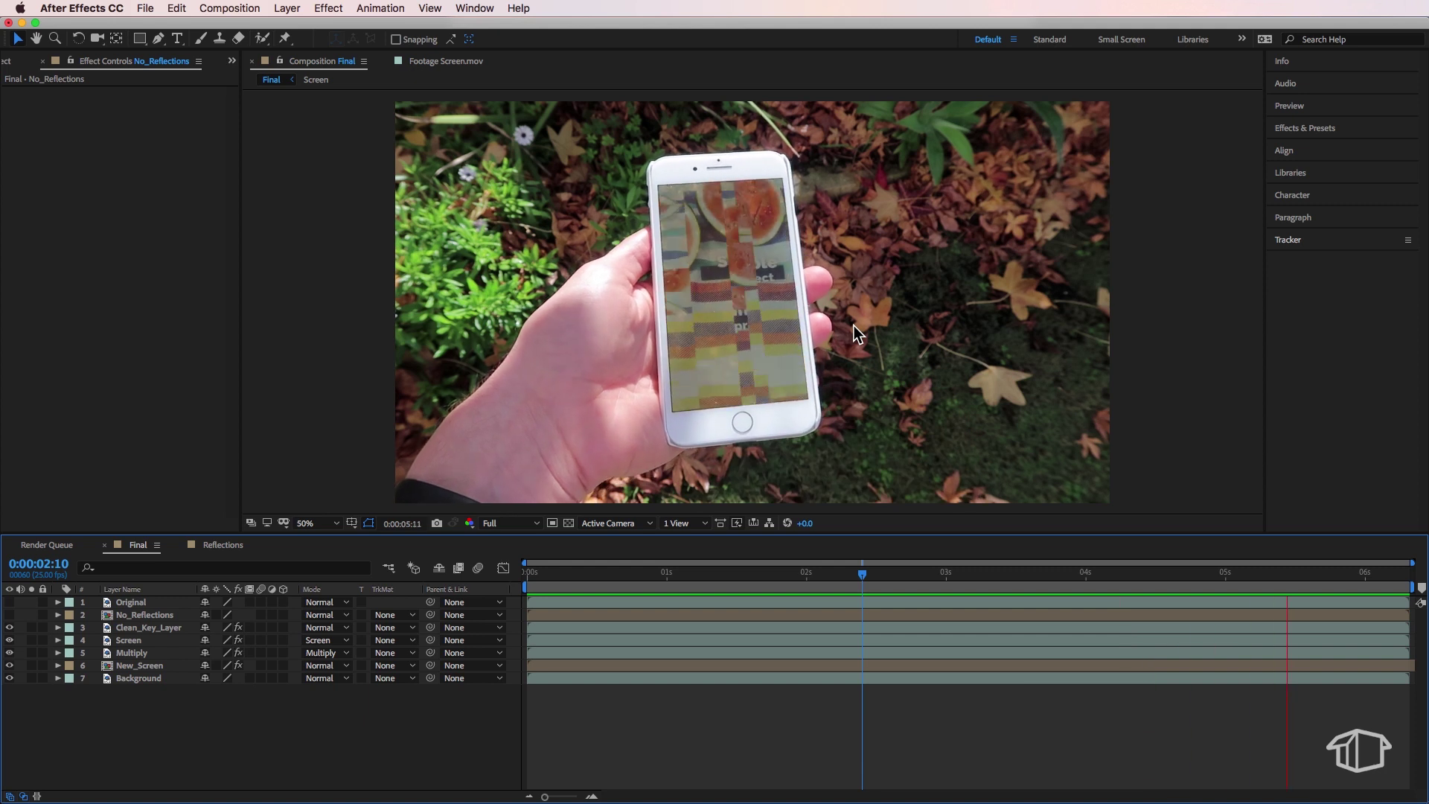
In the Reflections comp, select Background and briefly hide New_Screen to inspect the green screen.
click(222, 545)
click(214, 654)
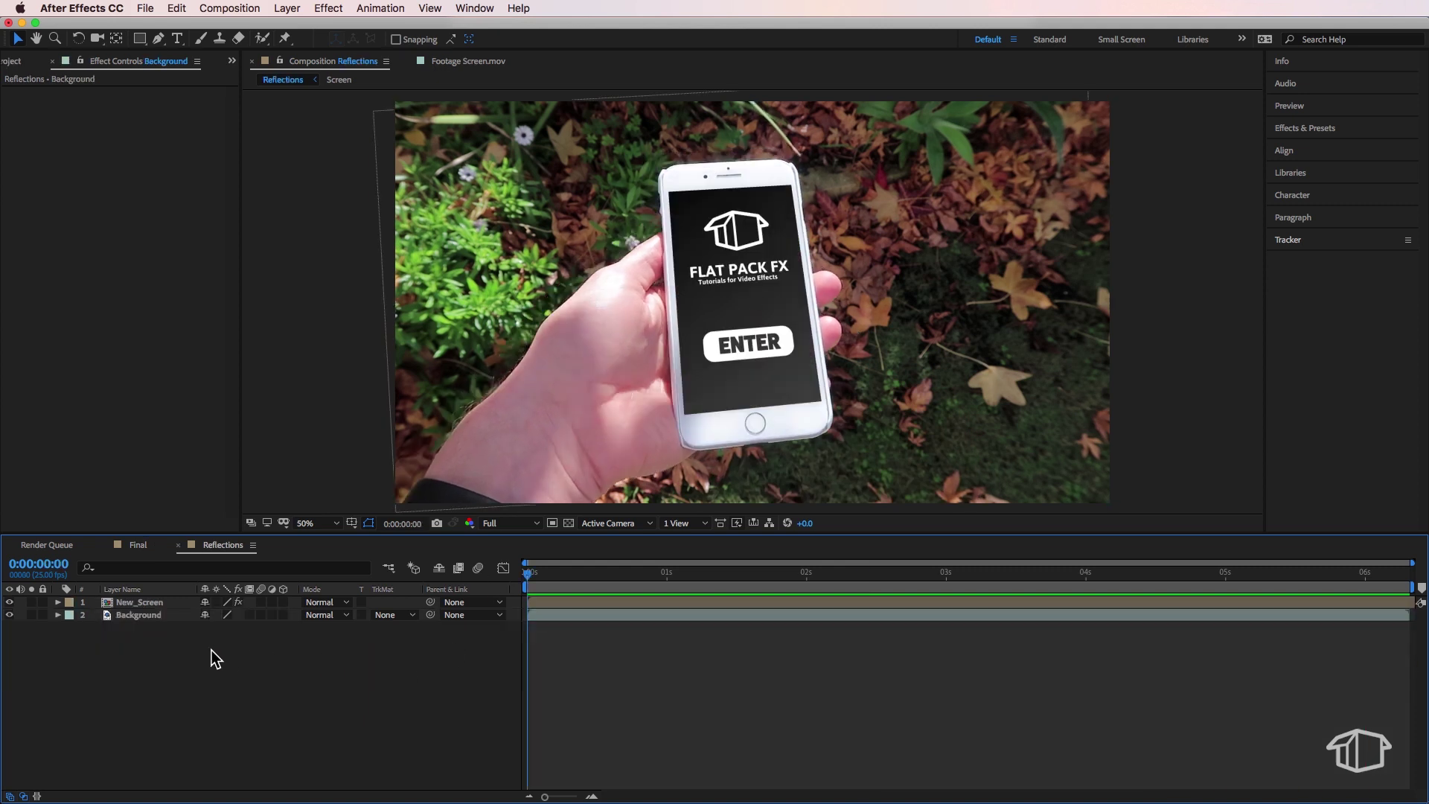
click(134, 614)
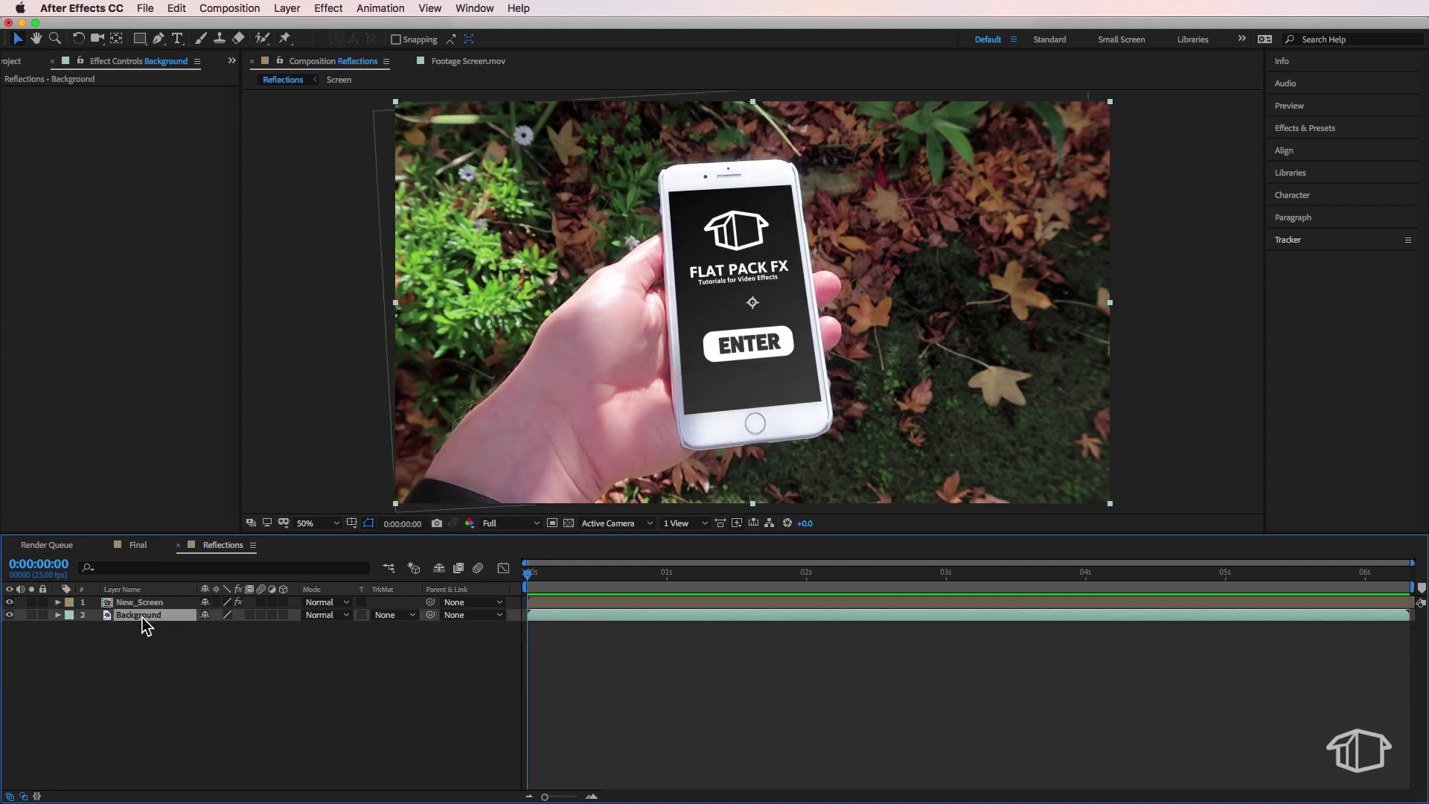
click(9, 602)
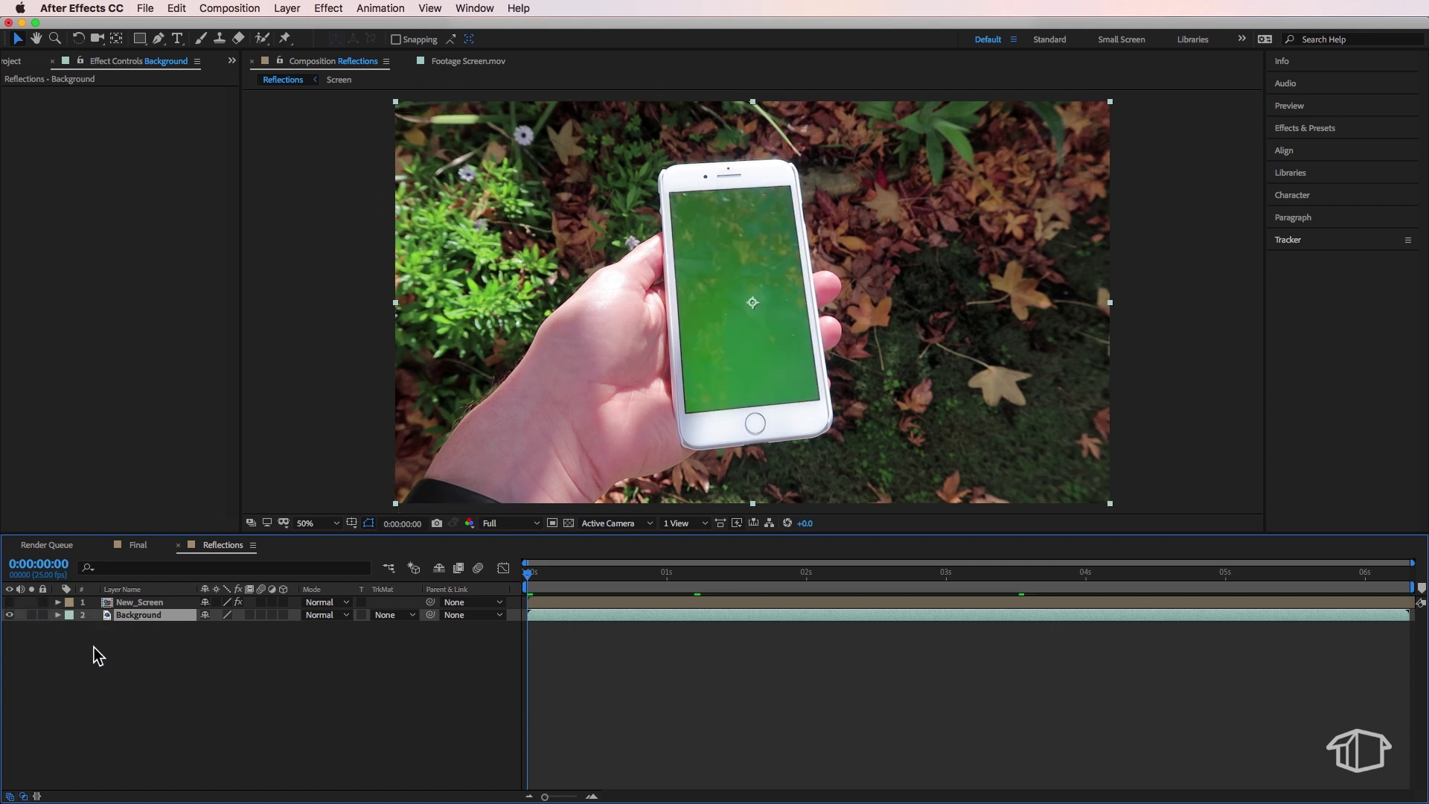
click(136, 636)
click(143, 617)
click(9, 602)
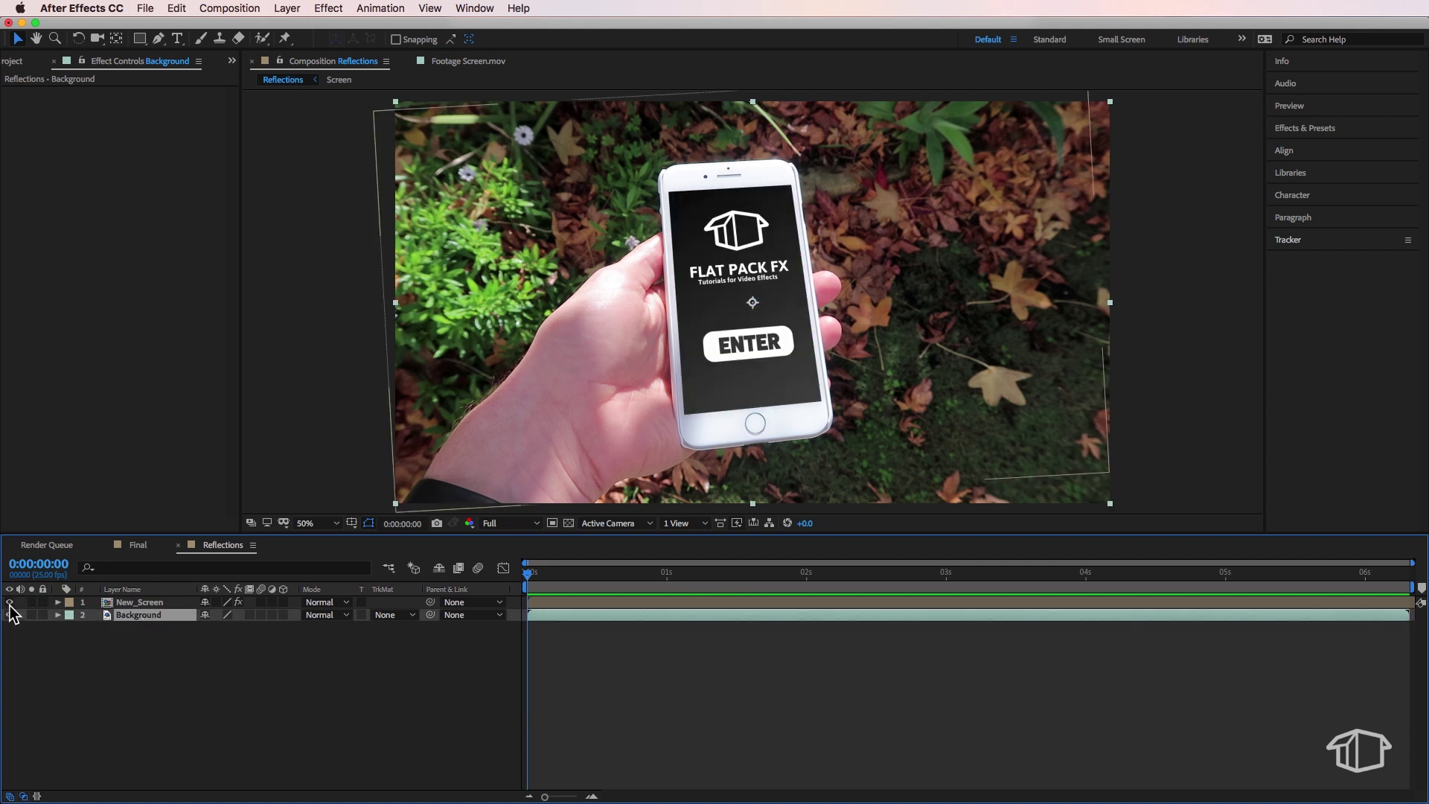
click(159, 672)
click(145, 619)
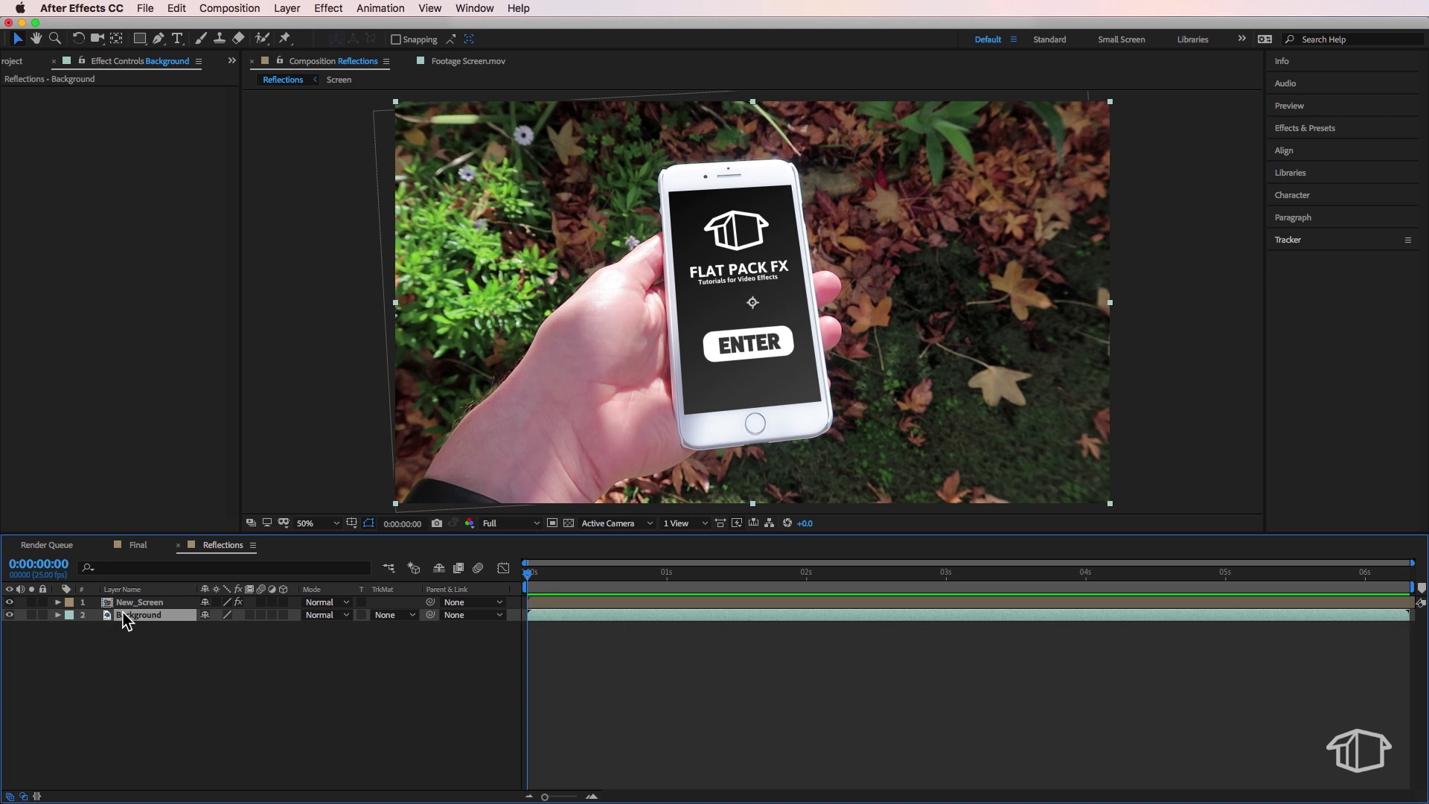
Duplicate the Background layer, move the copy to the top, and rename it Multiply.
key(super+d)
drag(142, 617, 145, 607)
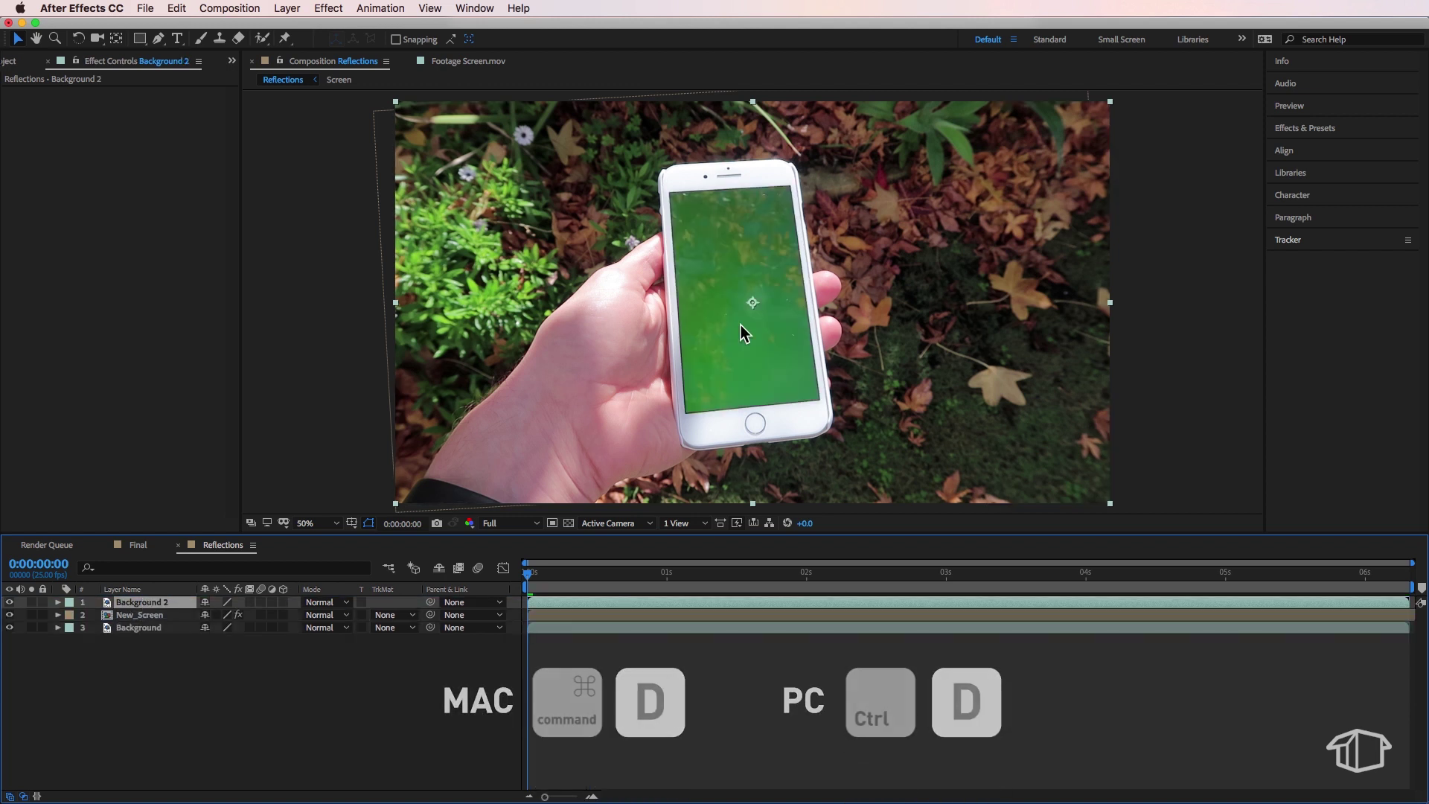
right_click(146, 611)
click(160, 789)
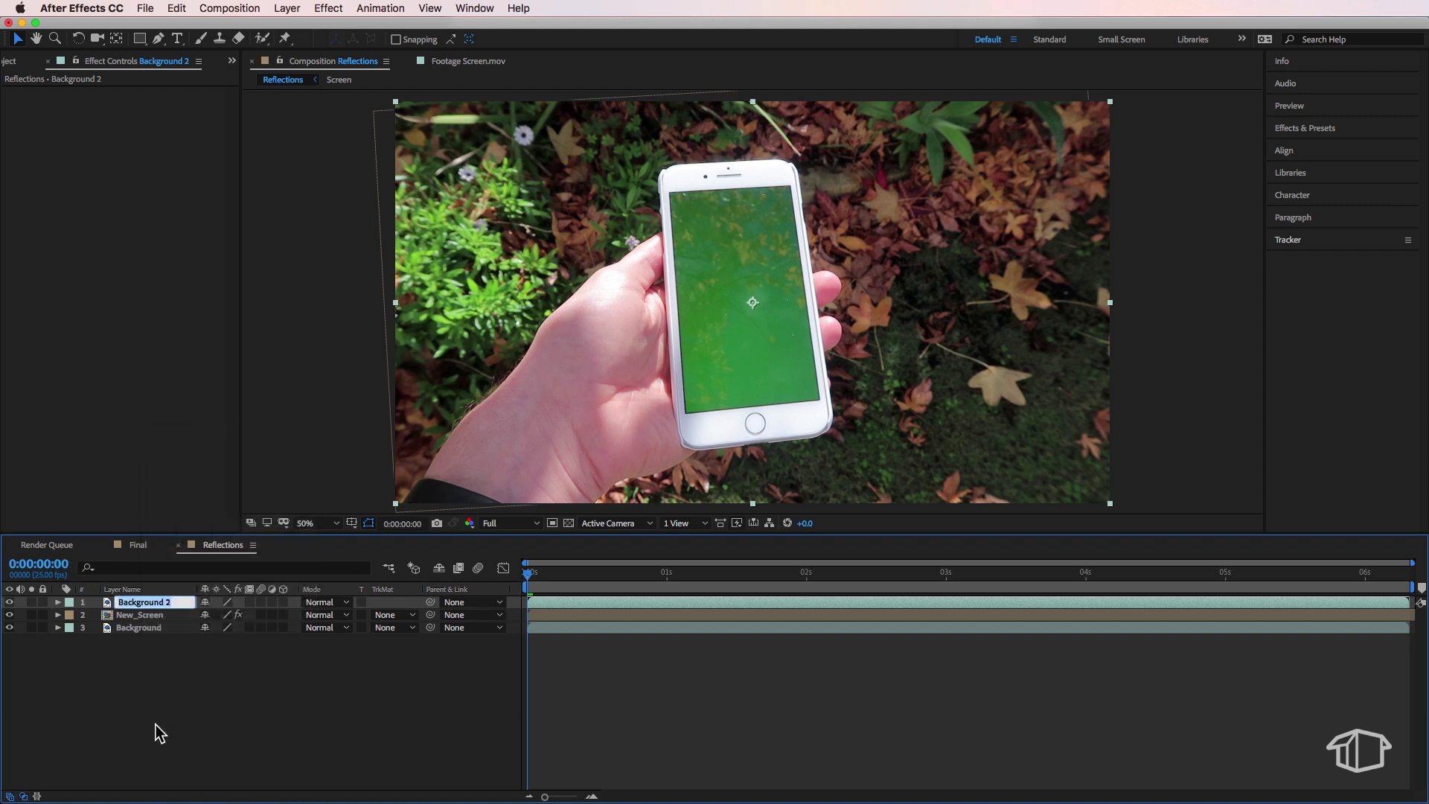
text(Multiply)
click(209, 712)
click(160, 602)
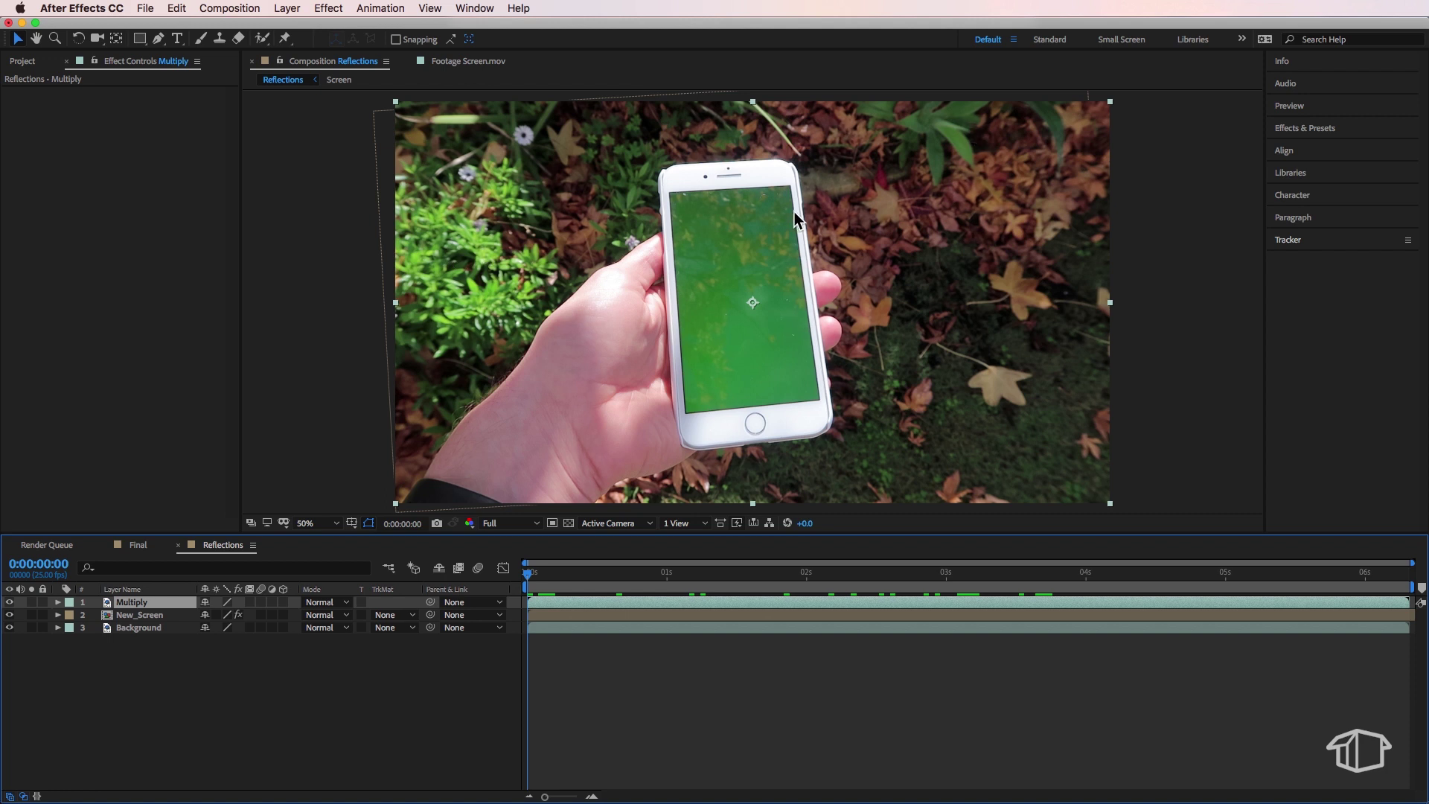
Draw a closed four-point Pen mask around the phone screen on the Multiply layer.
click(157, 38)
click(662, 185)
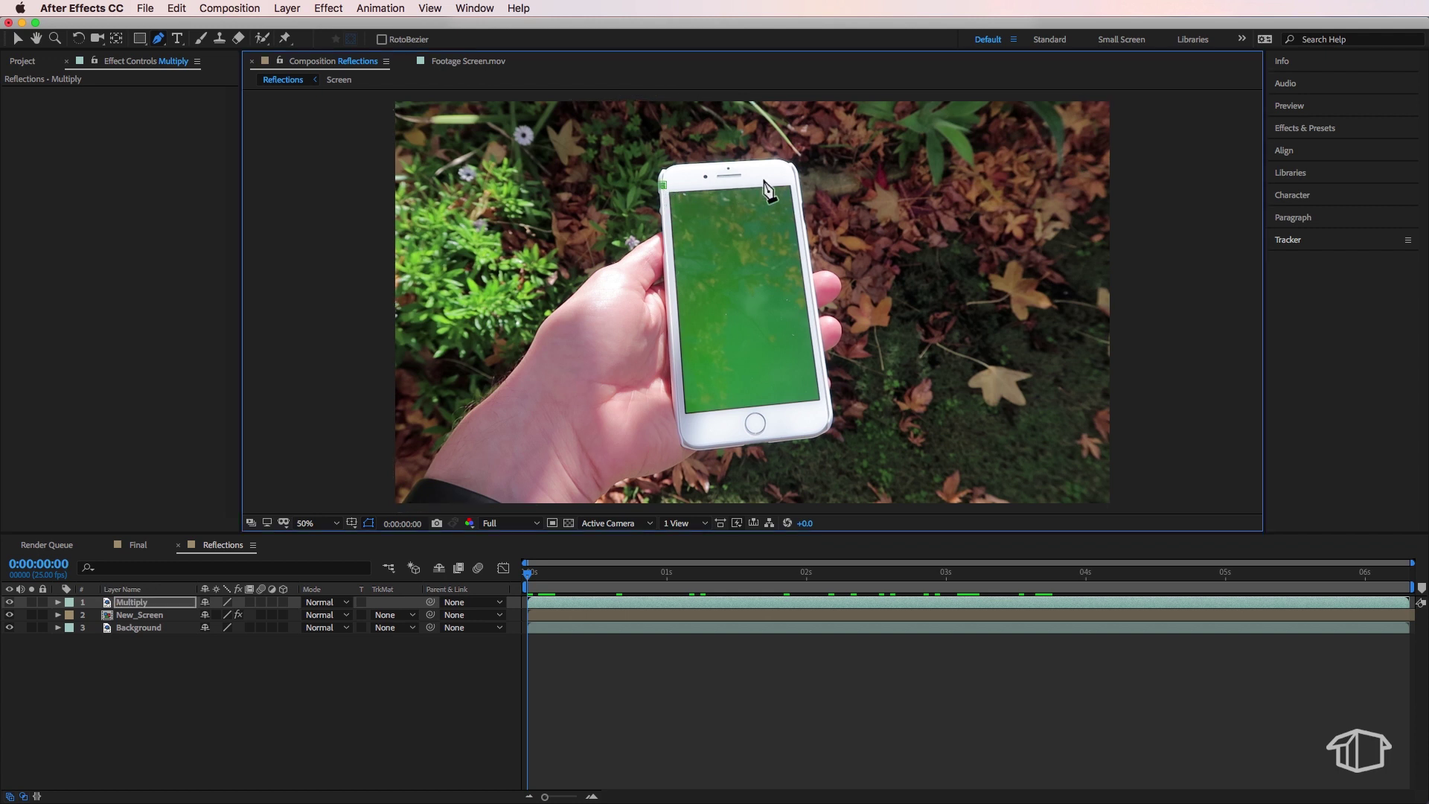
click(794, 174)
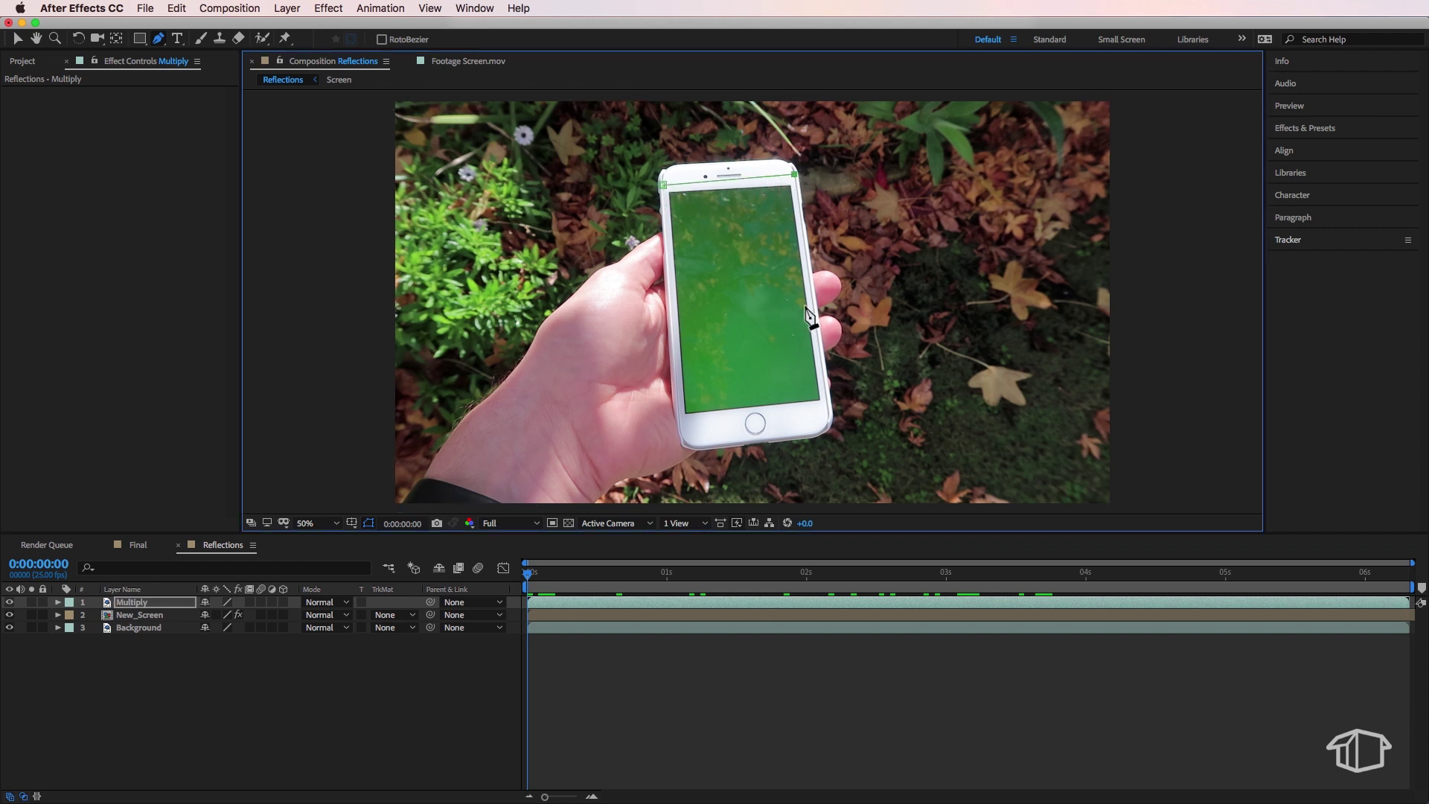
click(825, 404)
click(681, 419)
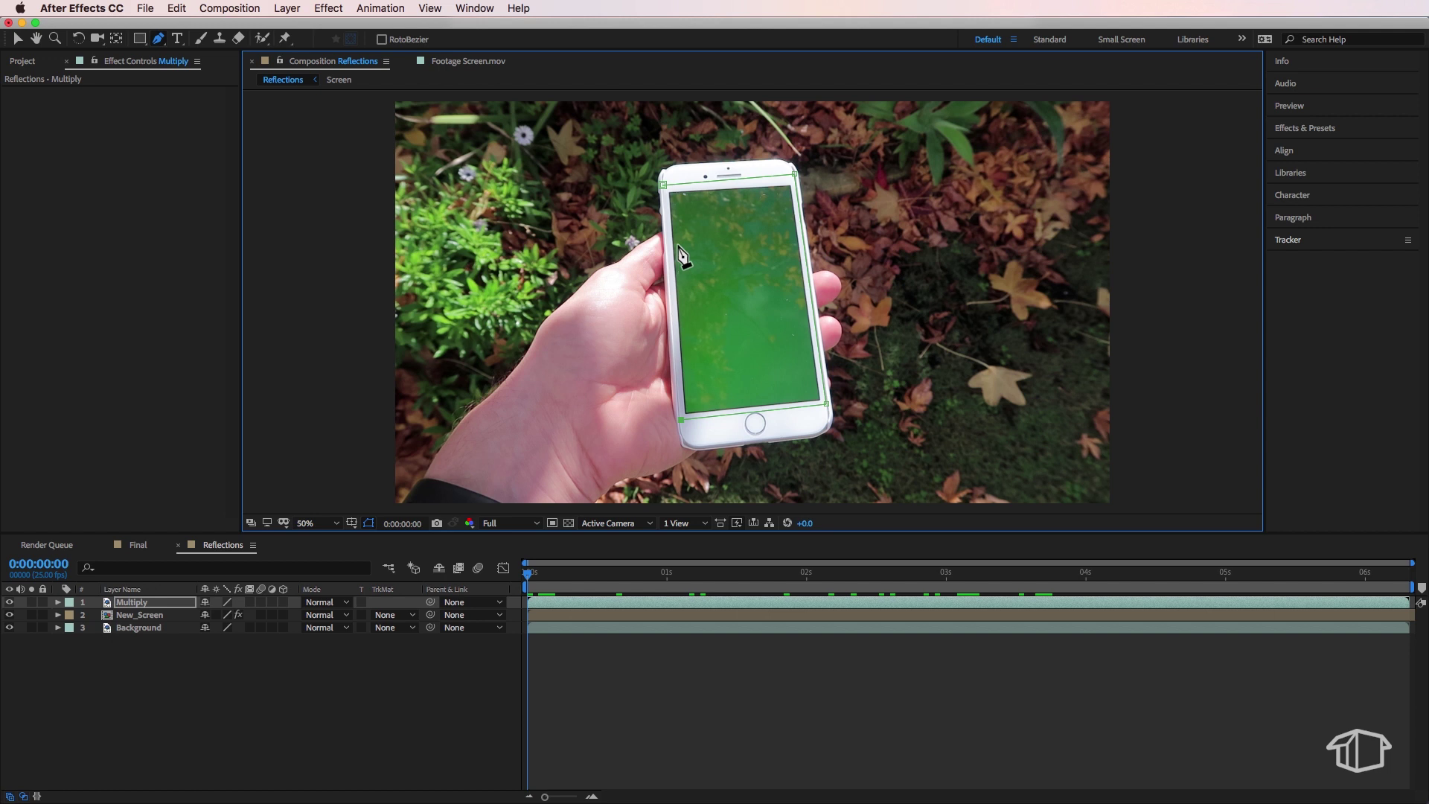
click(662, 185)
key(v)
Expand Multiply's Mask 1 and turn on Mask Path keyframing.
click(79, 604)
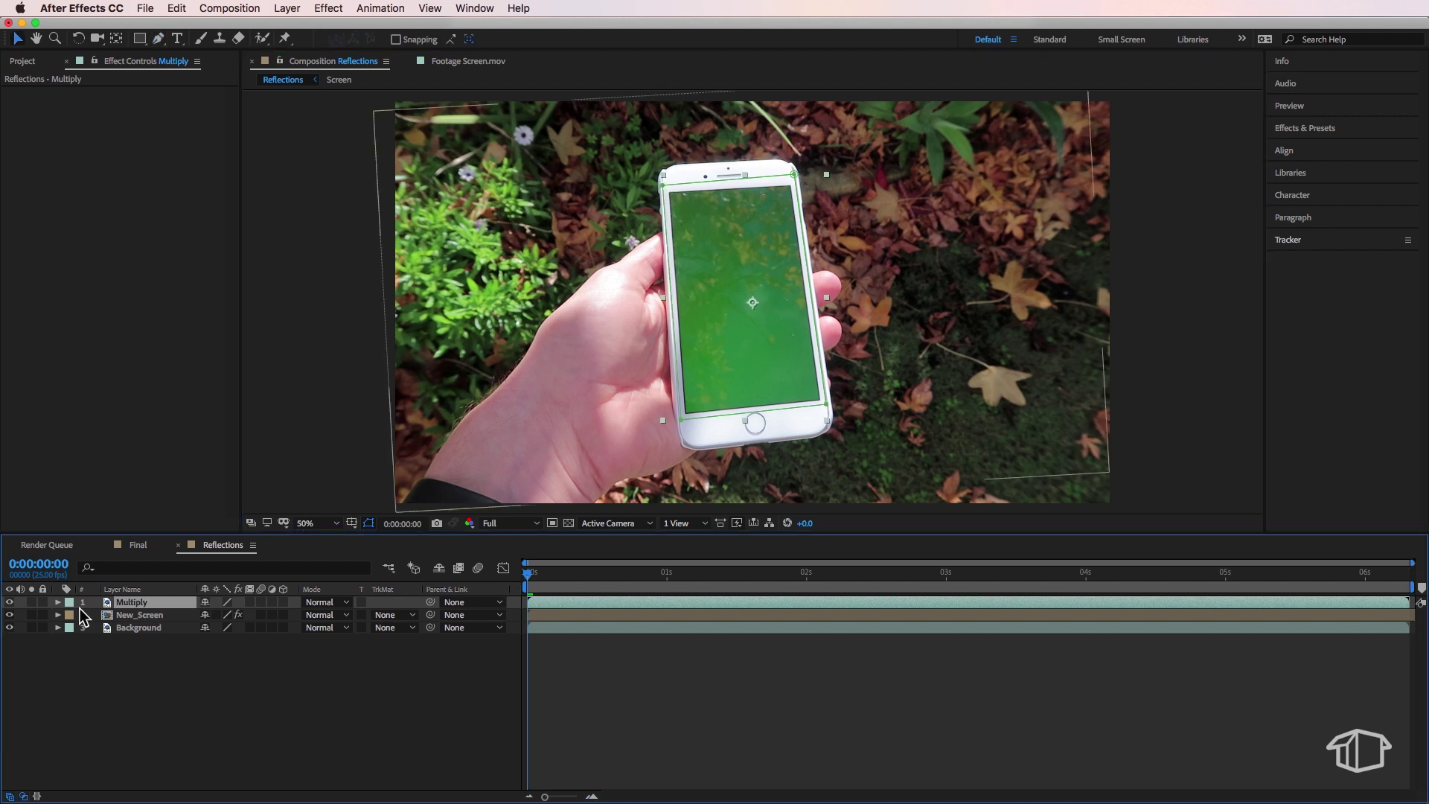
click(58, 602)
click(71, 616)
click(84, 628)
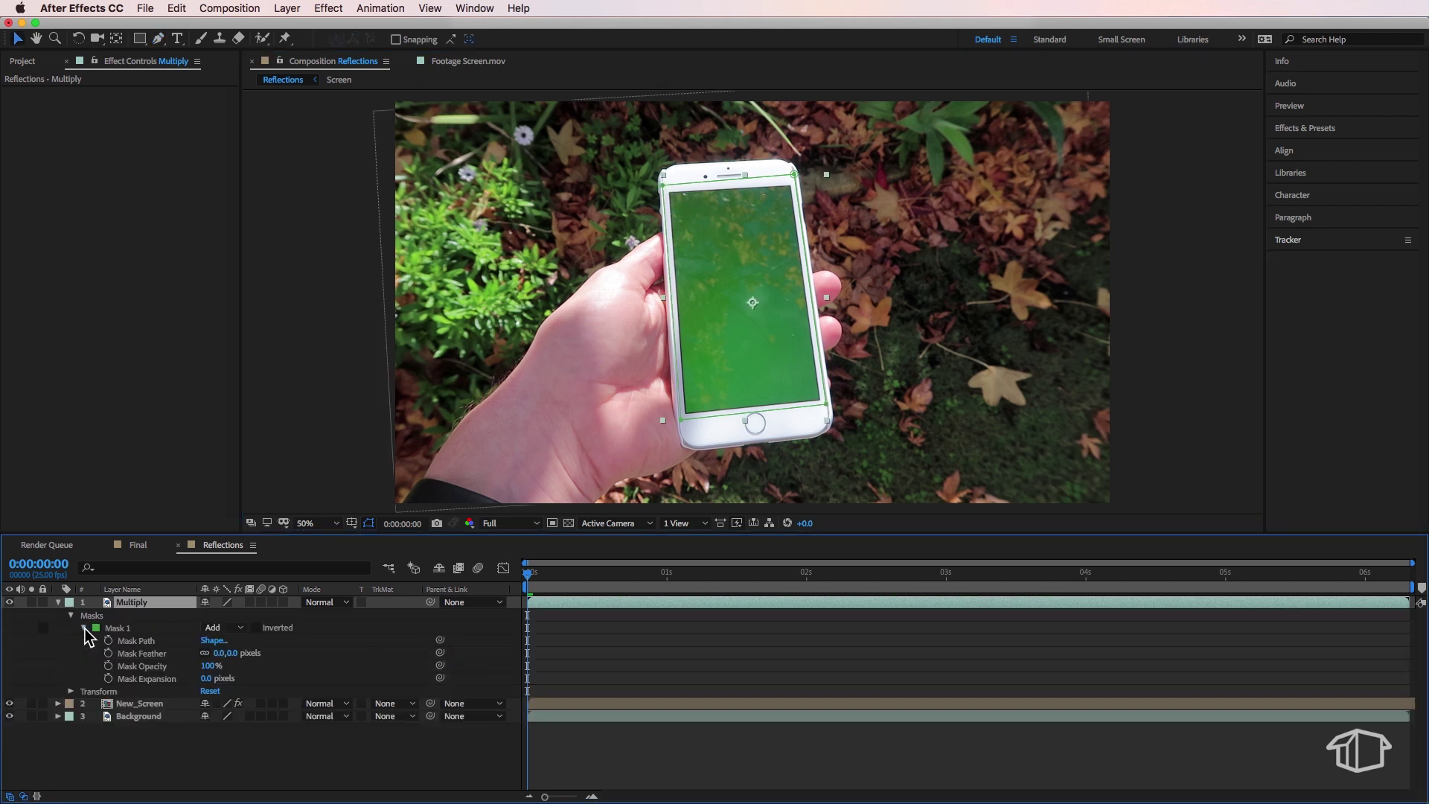
click(108, 640)
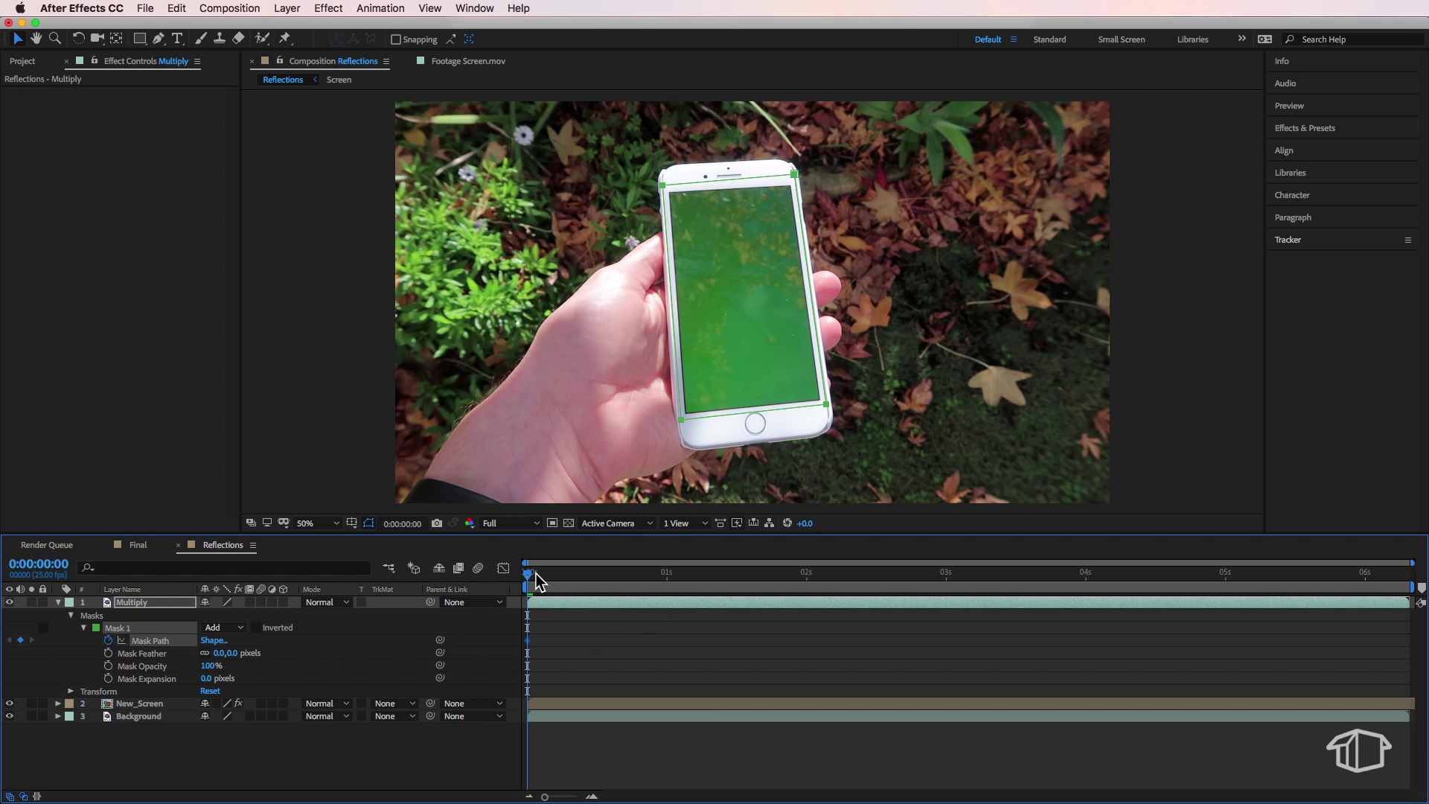
At about one second, realign the four mask corners to the phone screen.
drag(537, 581, 677, 593)
double_click(827, 406)
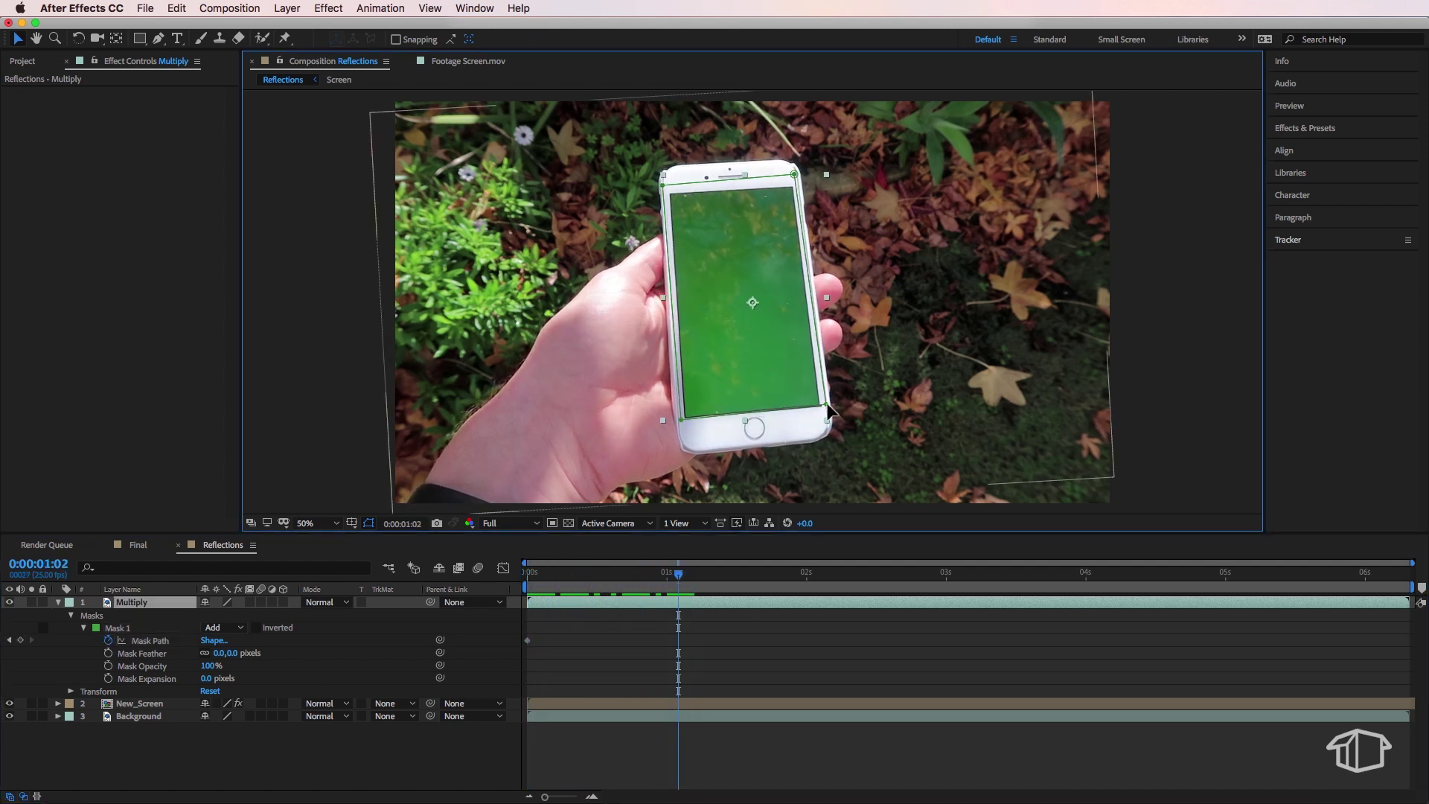
drag(829, 408, 827, 411)
drag(680, 419, 679, 423)
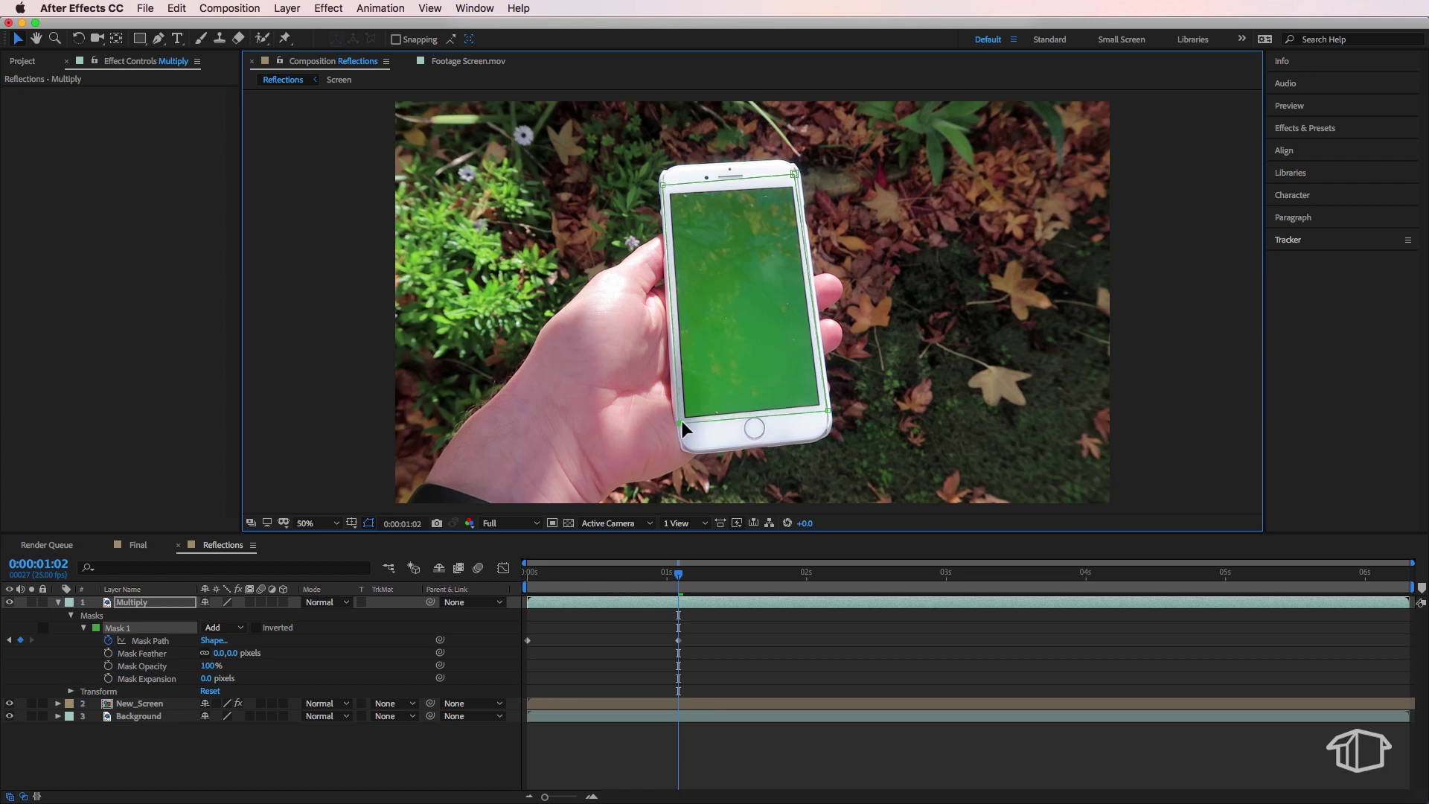
drag(668, 186, 669, 186)
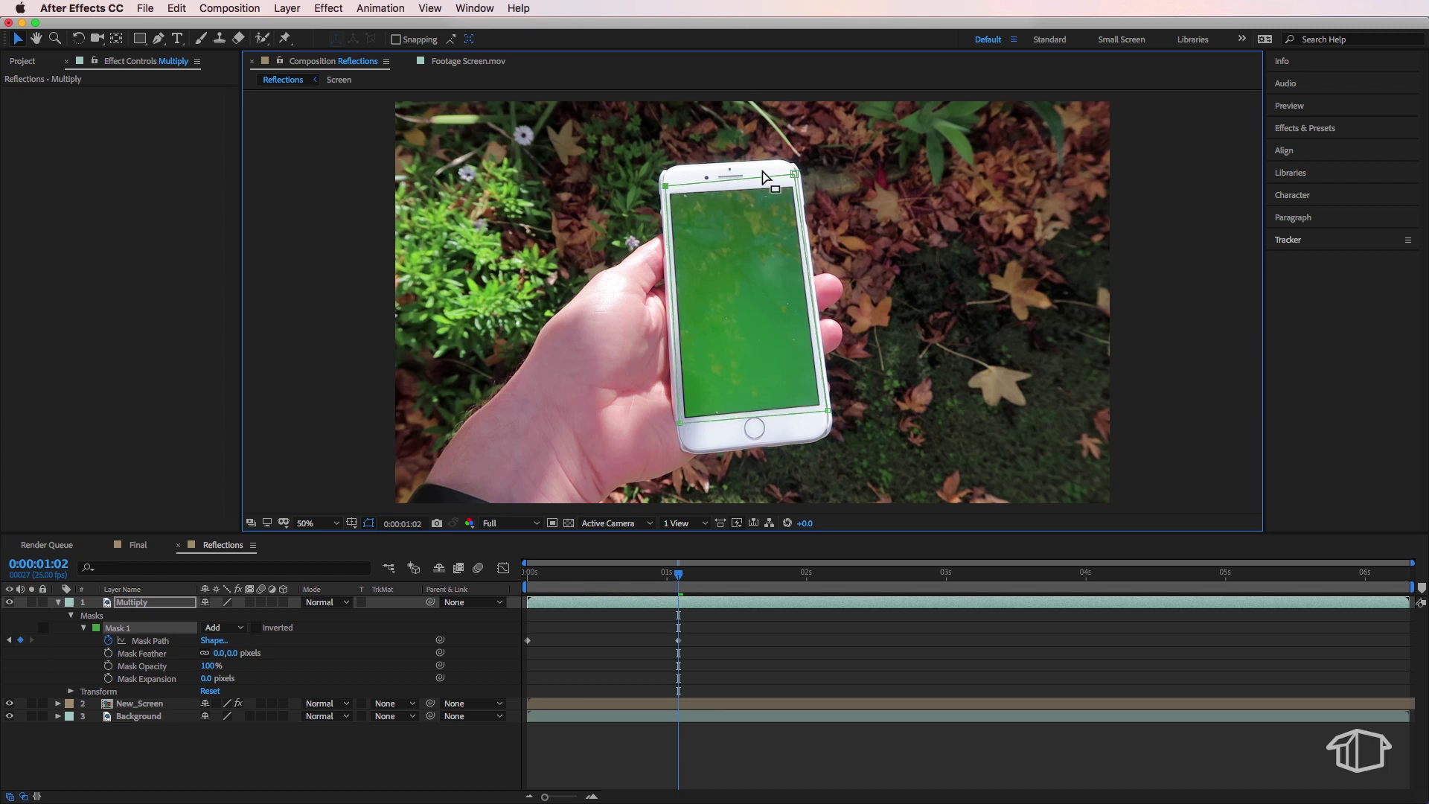
drag(795, 174, 797, 176)
Refit the mask corners at 0:00:02:03 and 0:00:03:01, then review the tracking.
drag(679, 589, 824, 590)
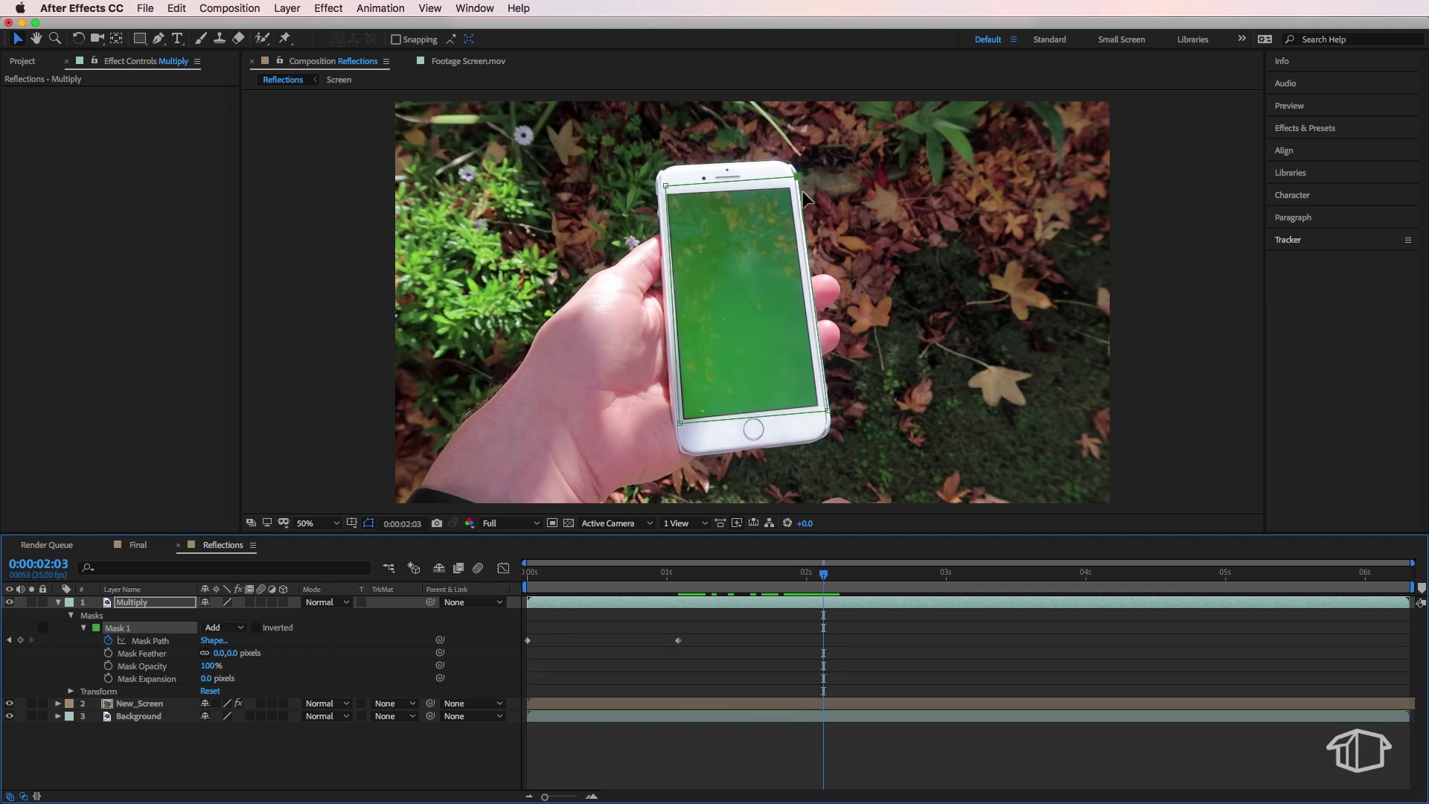
drag(797, 176, 794, 180)
drag(666, 186, 662, 187)
drag(828, 411, 825, 409)
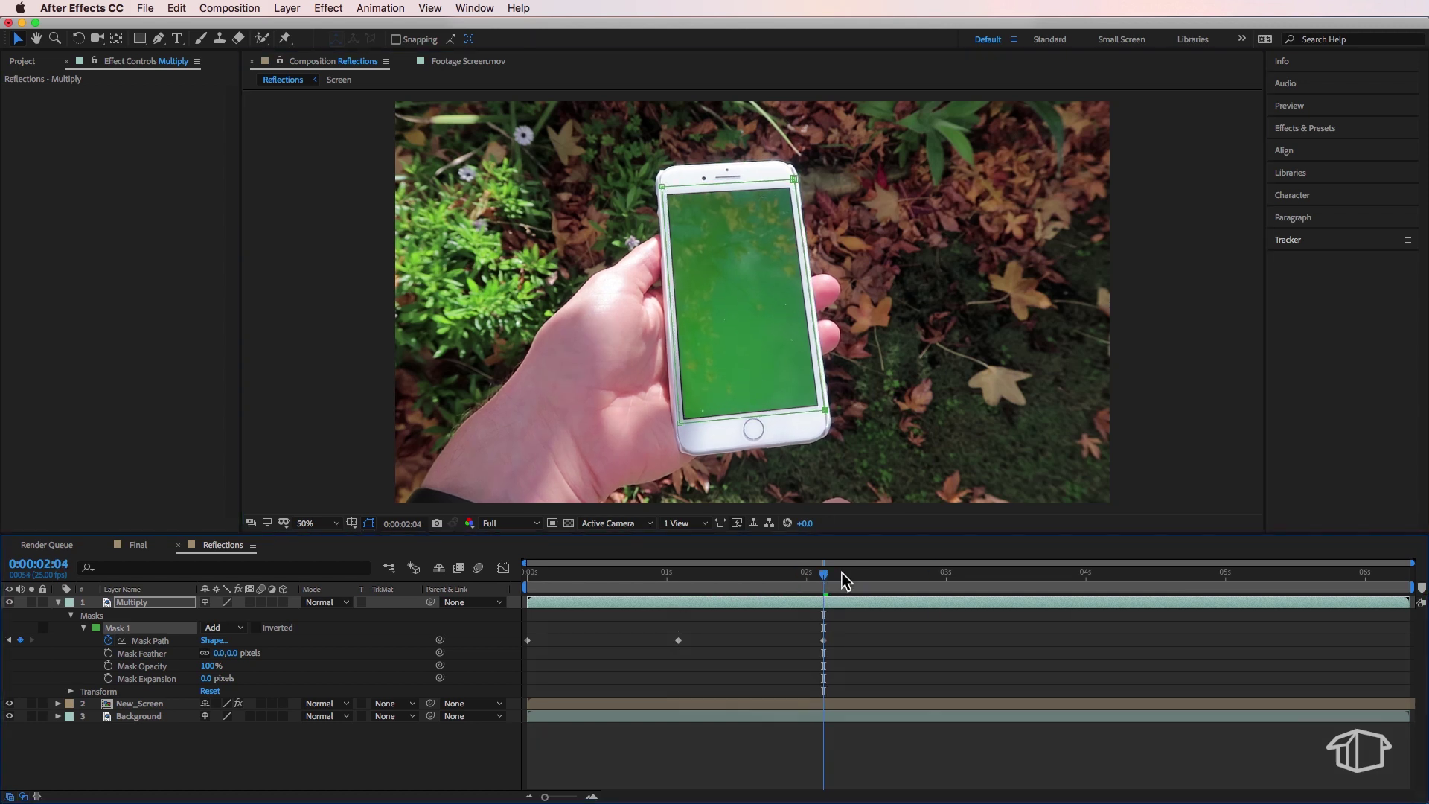
drag(823, 573, 951, 574)
drag(680, 423, 674, 425)
drag(662, 187, 660, 188)
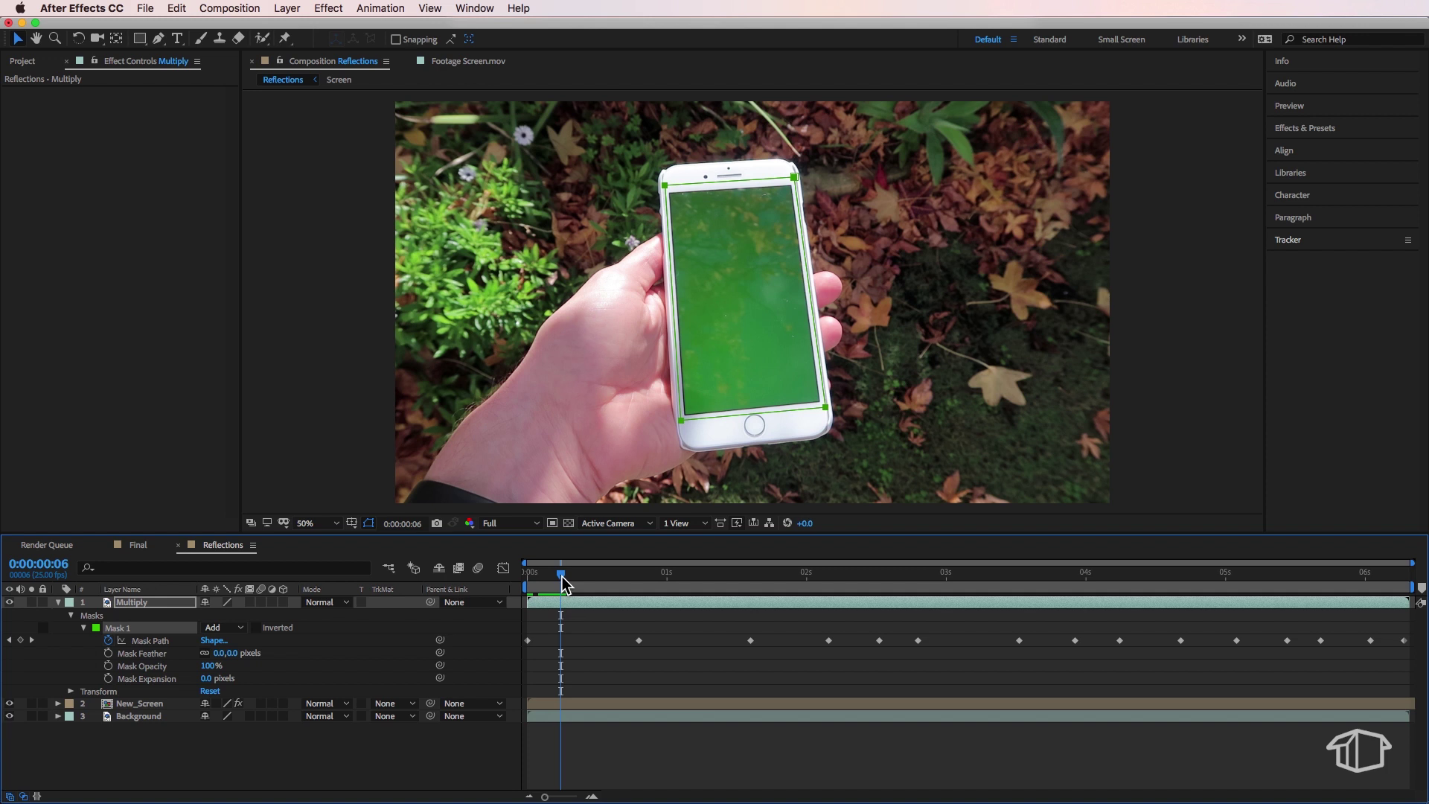
drag(560, 575, 494, 596)
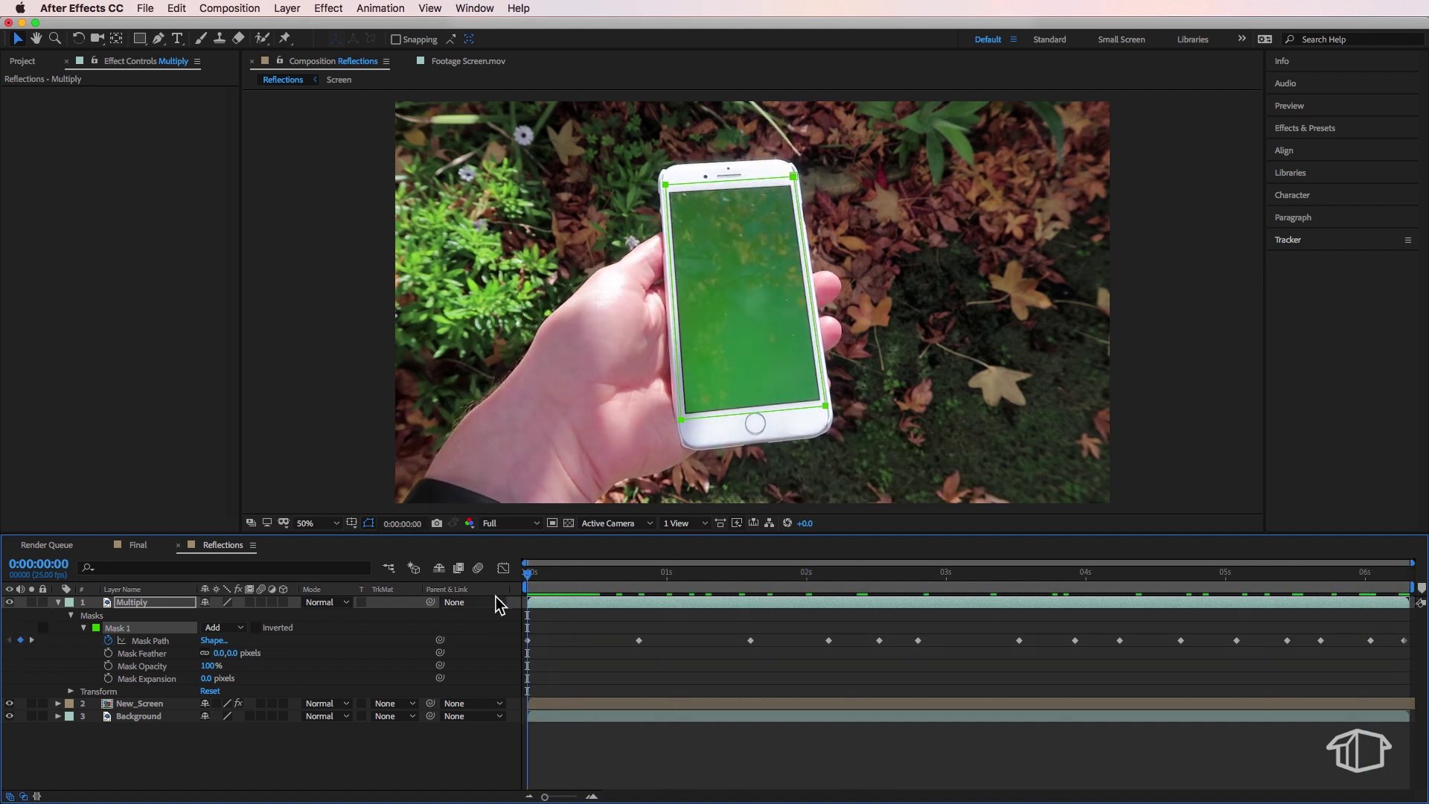
Set Mask Feather to 5 pixels and check the mask alignment through the clip.
click(233, 653)
key(Return)
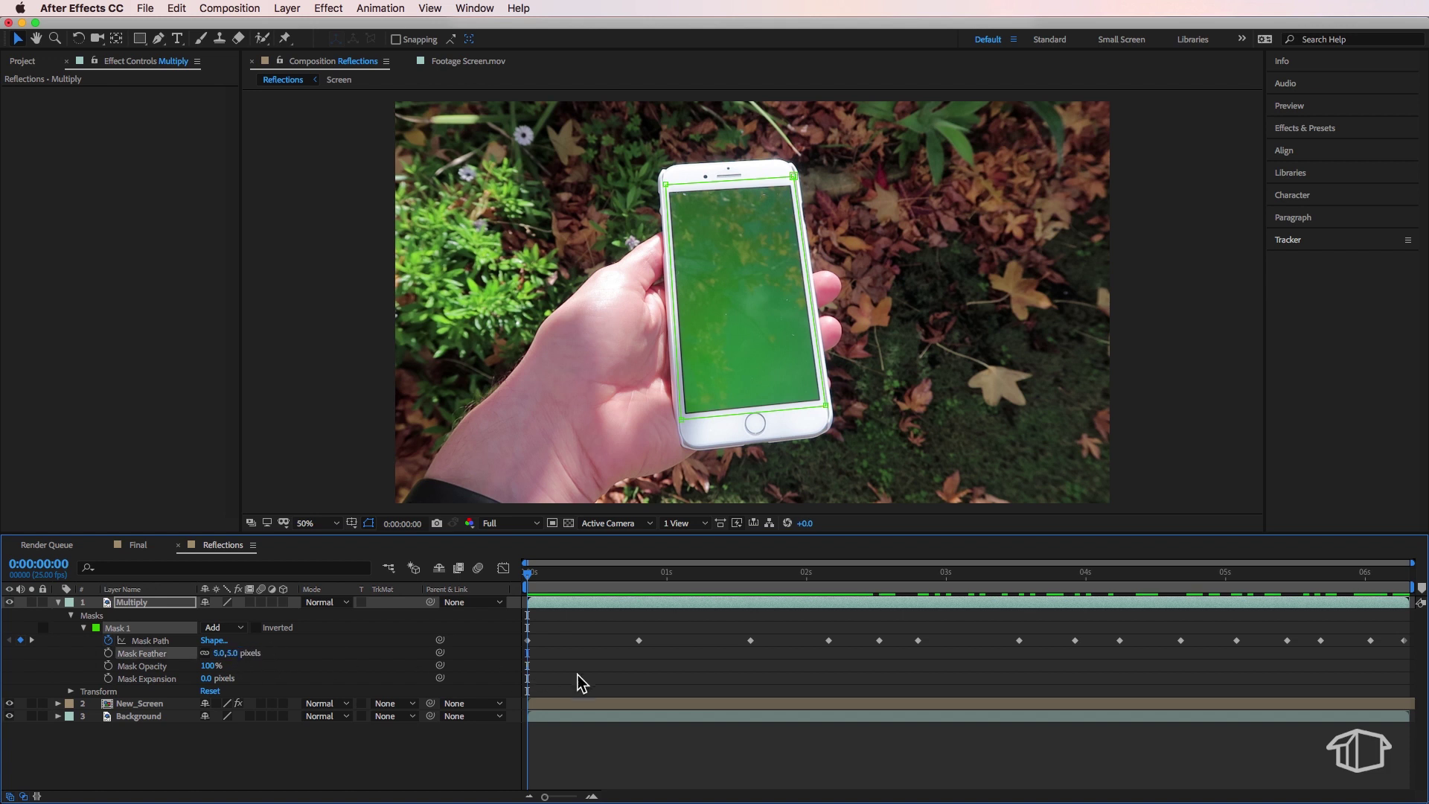
click(577, 674)
drag(569, 572, 194, 633)
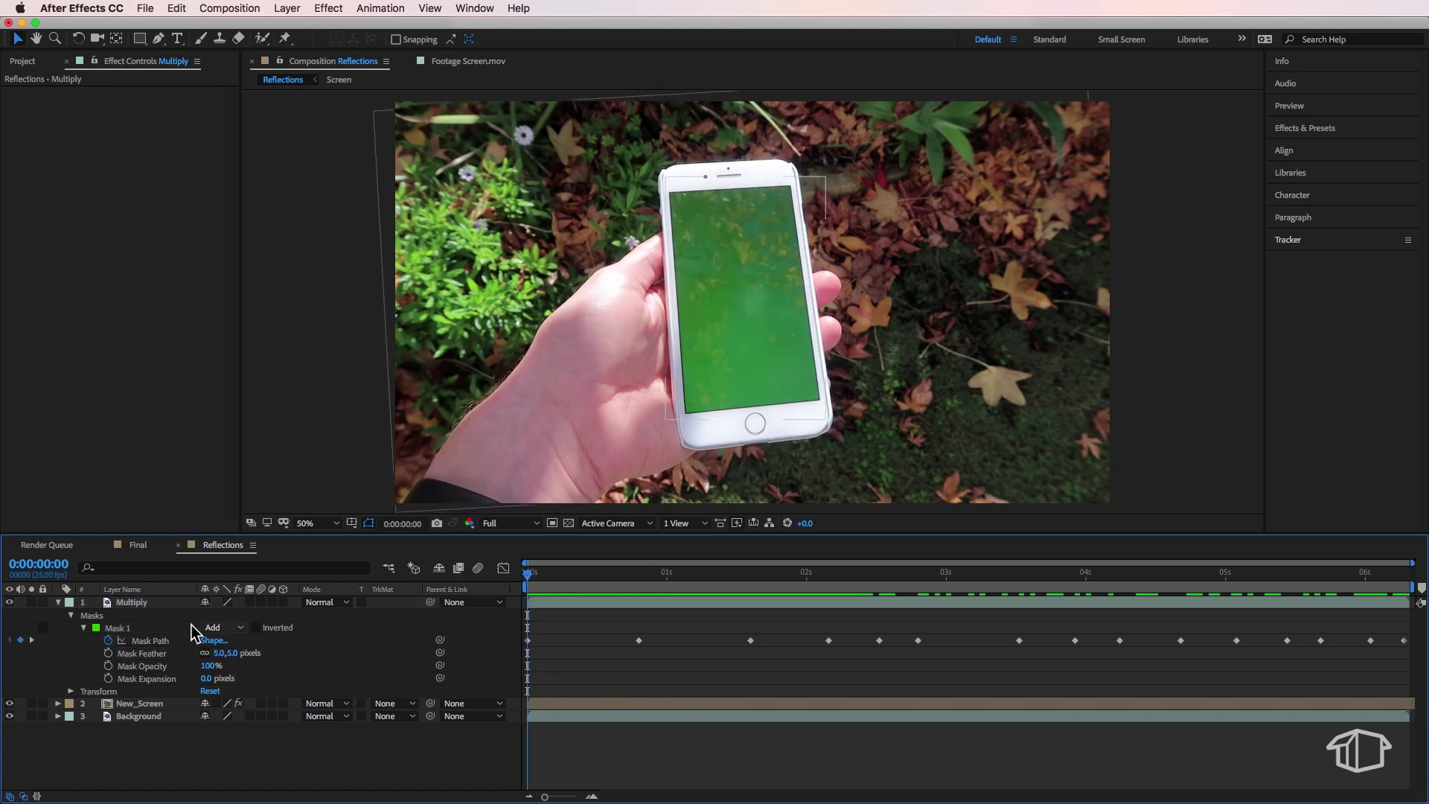
click(191, 627)
drag(557, 573, 454, 608)
Create a neutral grey solid and place it below the Multiply layer.
right_click(52, 740)
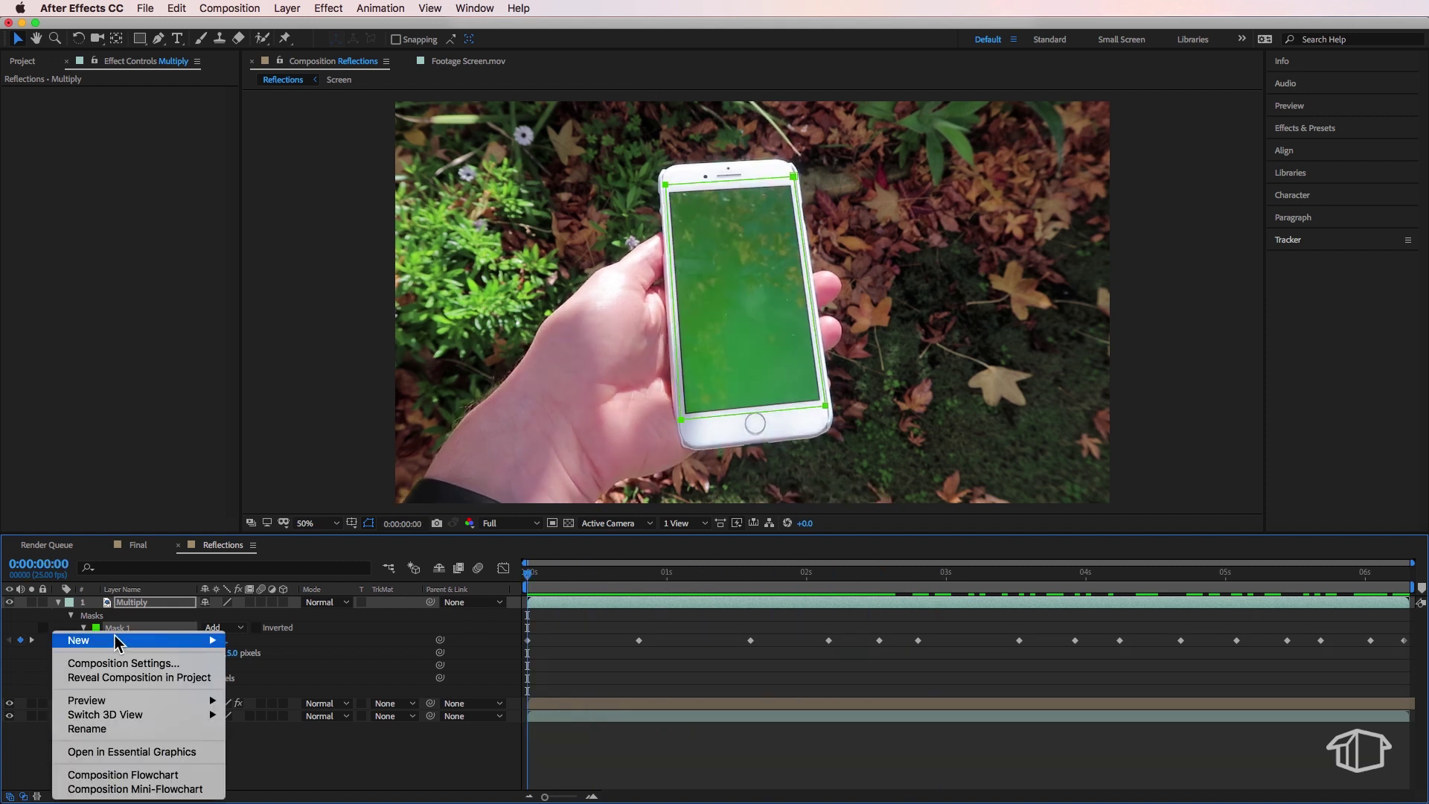
mouse_move(122, 640)
click(284, 676)
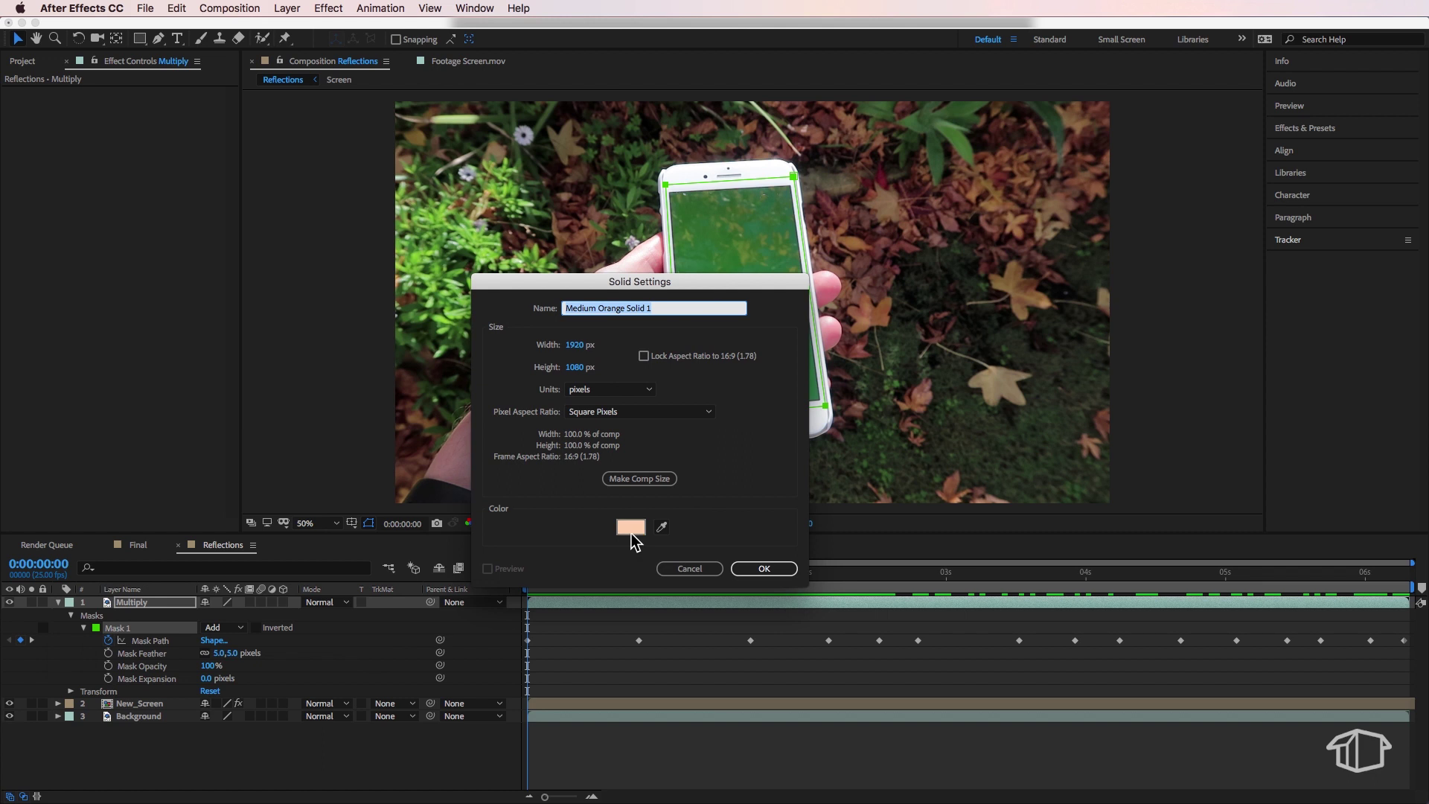
click(541, 528)
drag(558, 498, 487, 516)
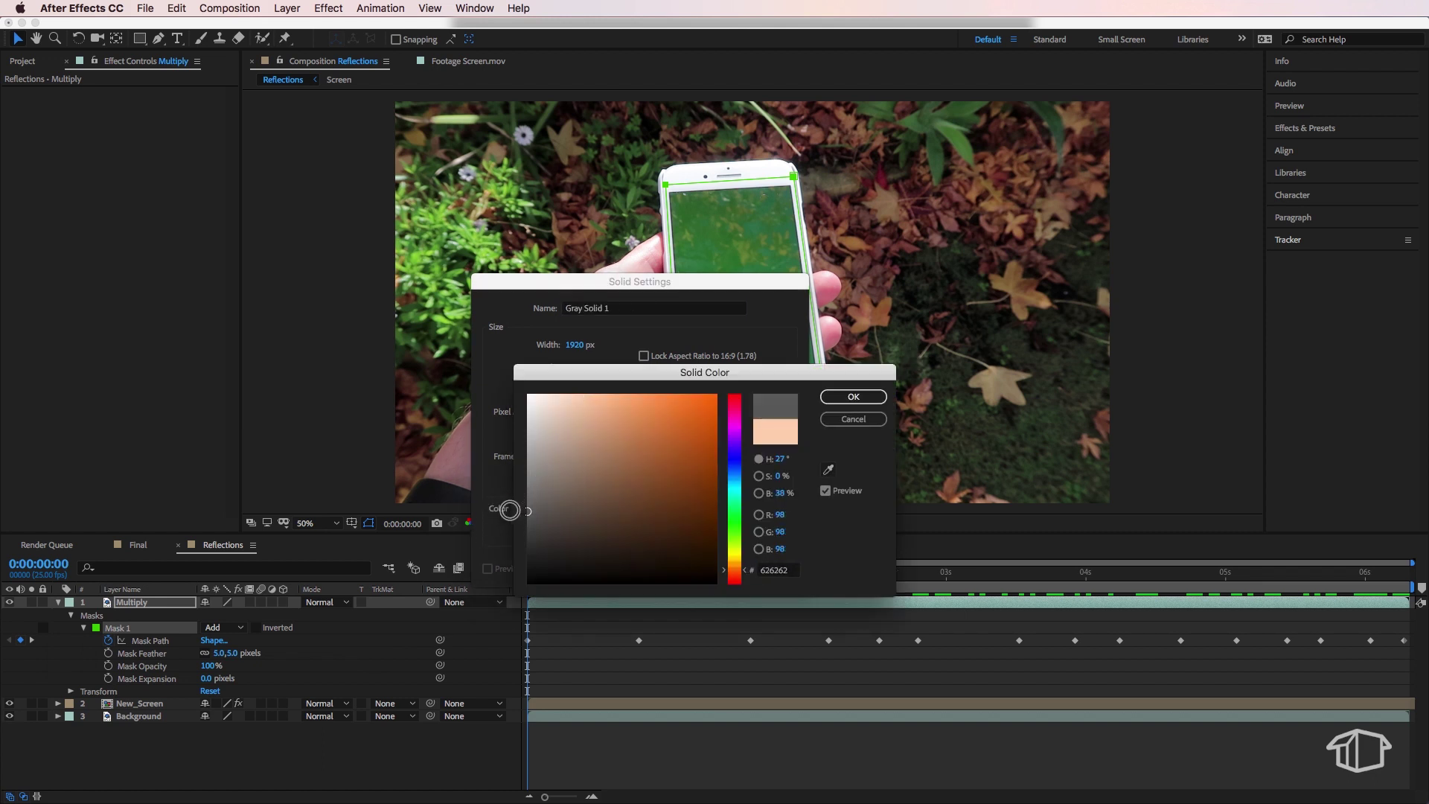
click(854, 398)
click(764, 568)
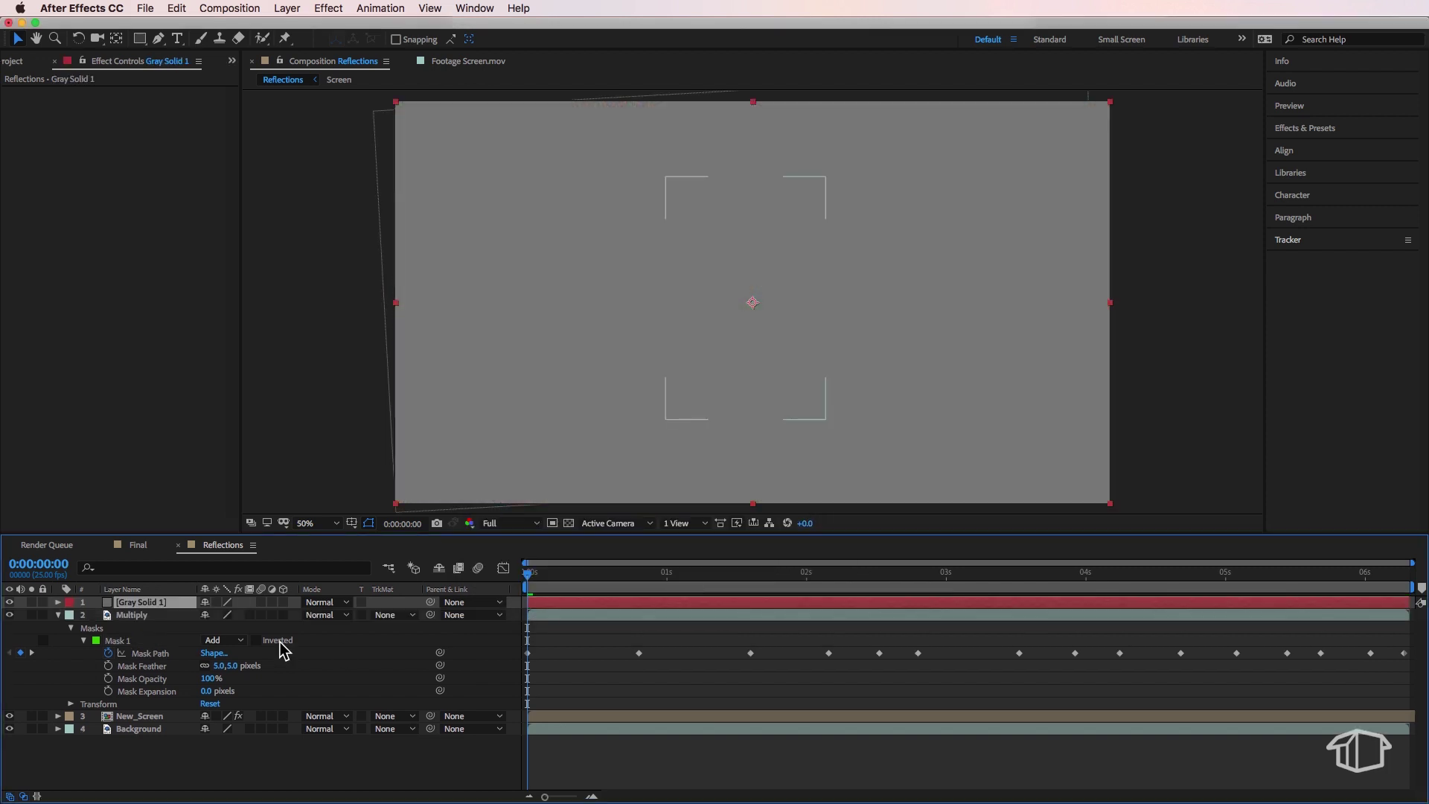
drag(141, 601, 140, 697)
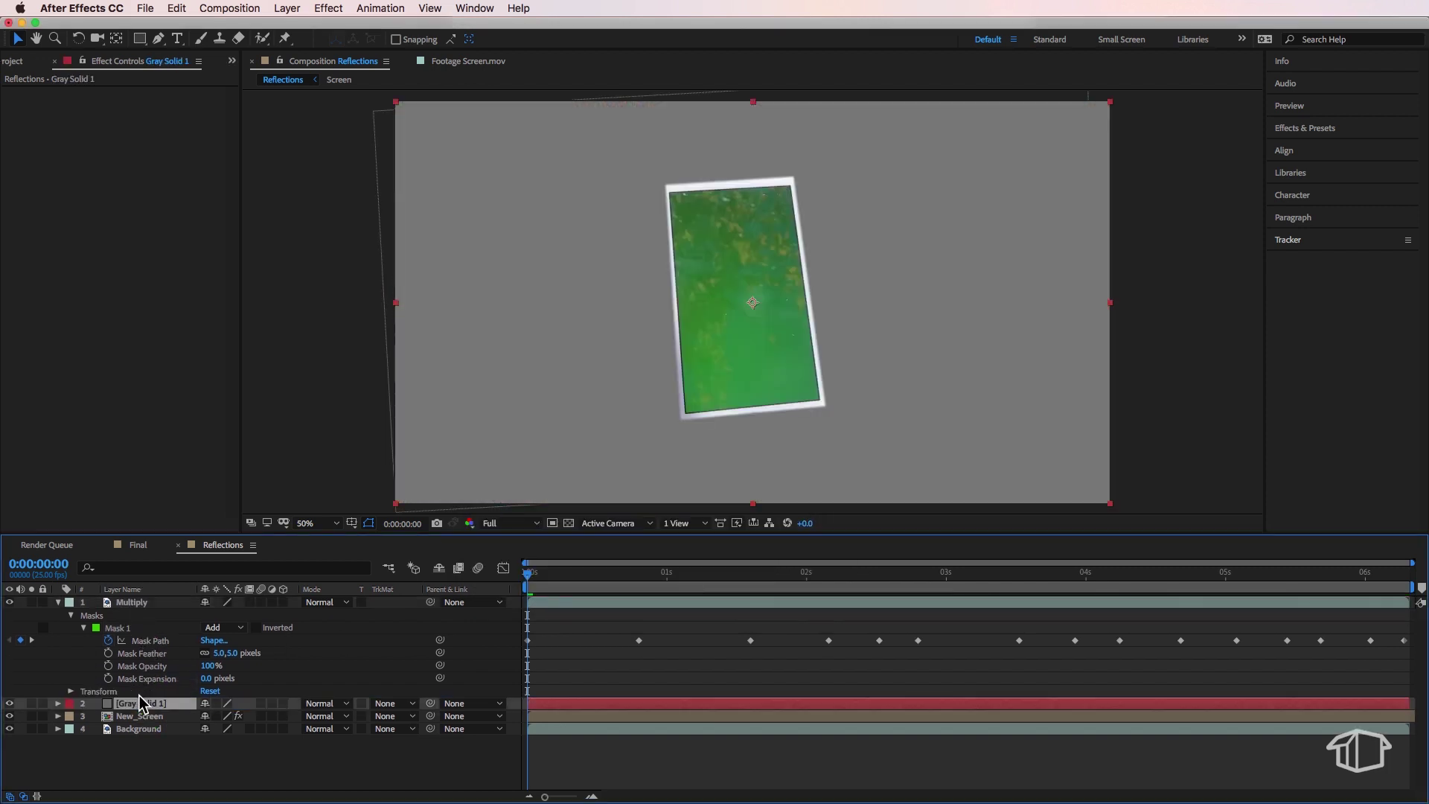
click(650, 759)
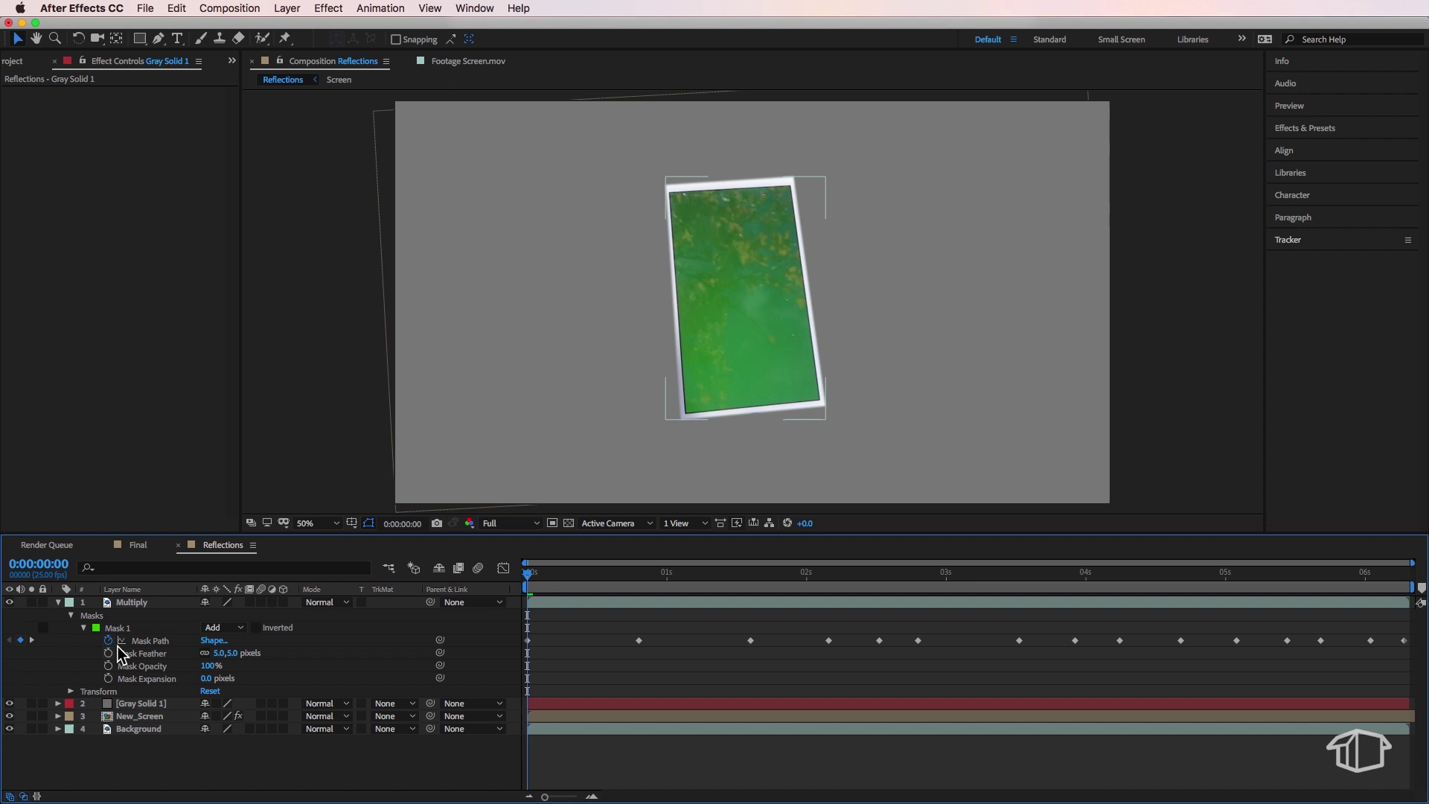
Apply Keylight (1.2) to the Multiply layer and sample the green screen as key colour.
click(138, 605)
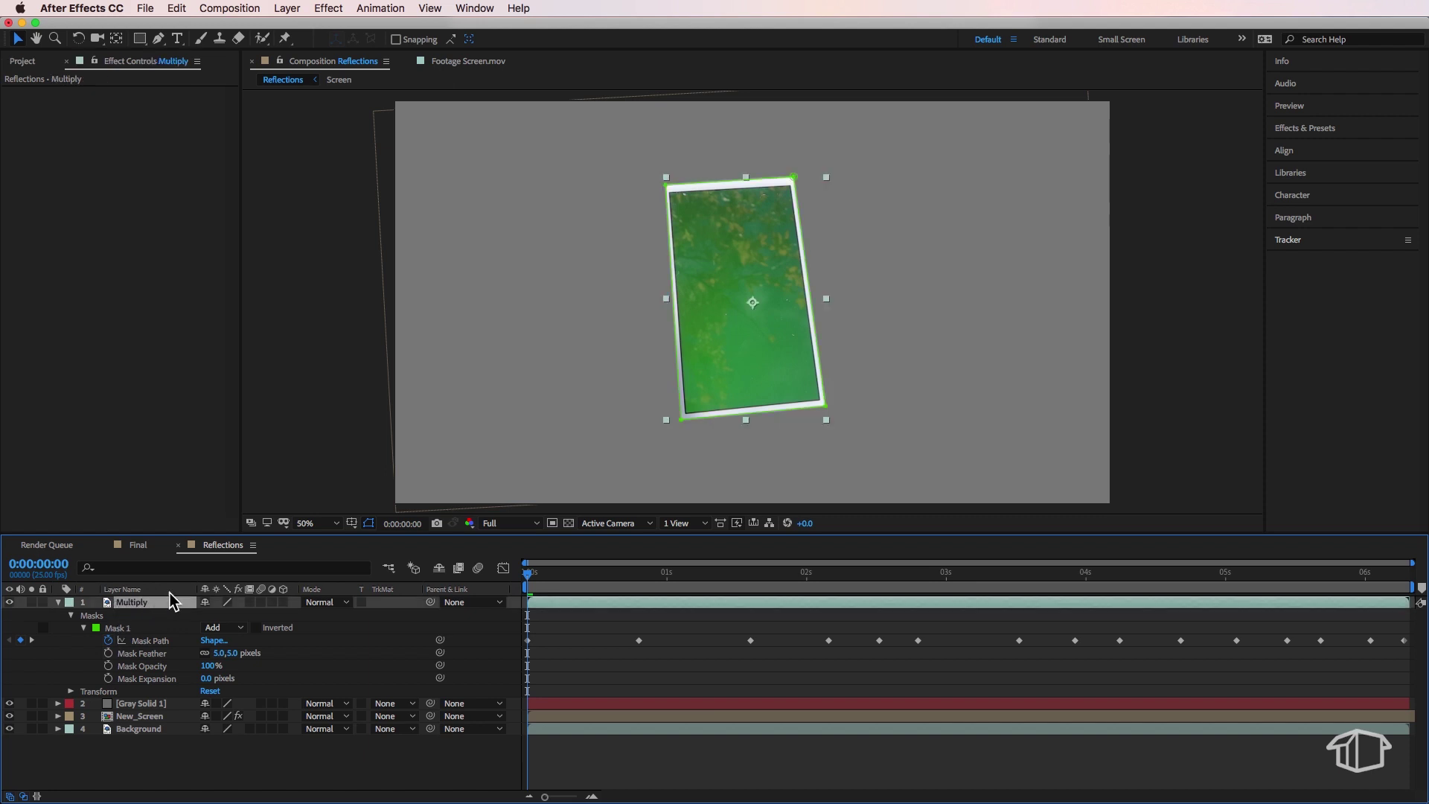
click(327, 9)
mouse_move(439, 310)
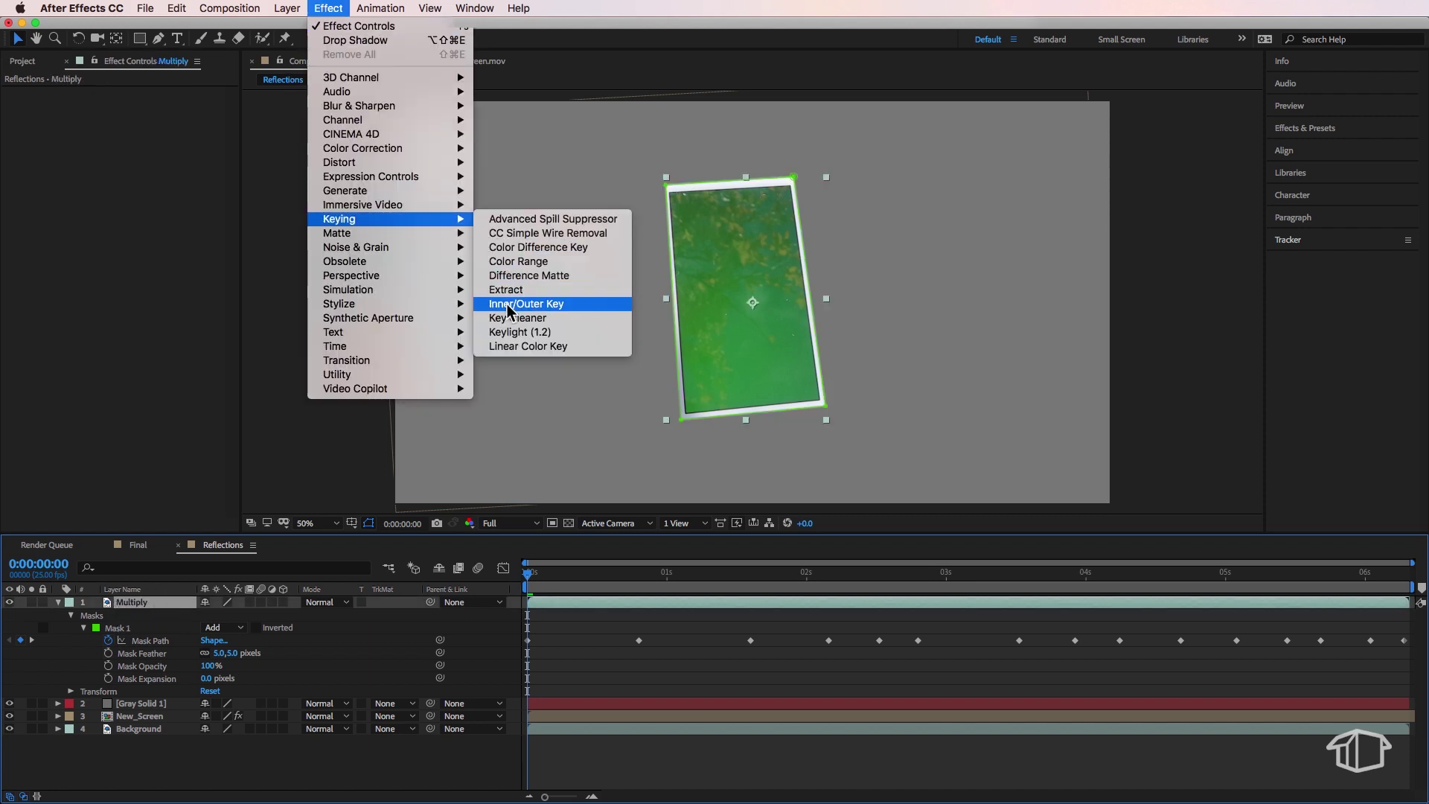
click(555, 327)
click(159, 186)
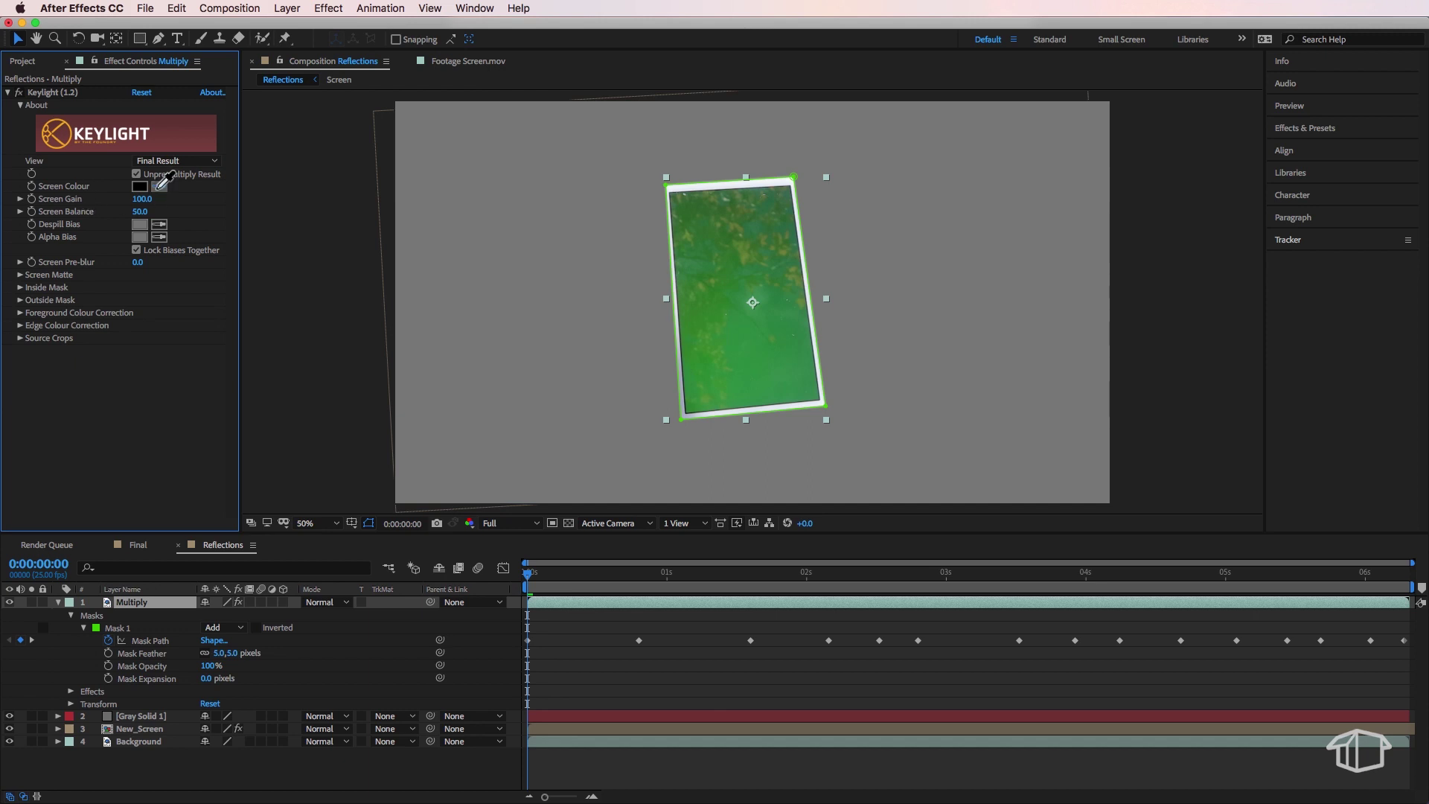
click(771, 310)
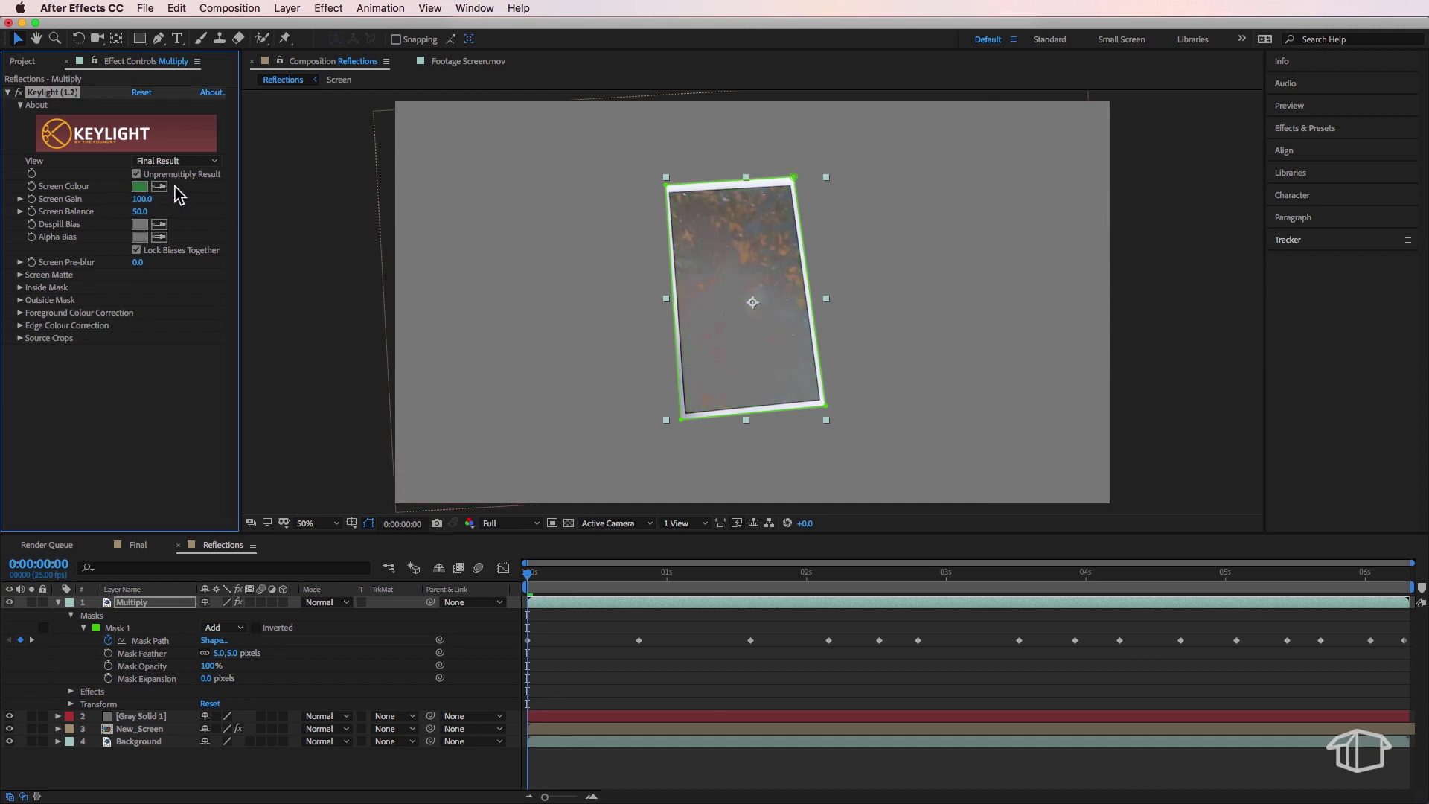
Change Keylight's Screen Colour to the brighter green 47FF76.
click(139, 186)
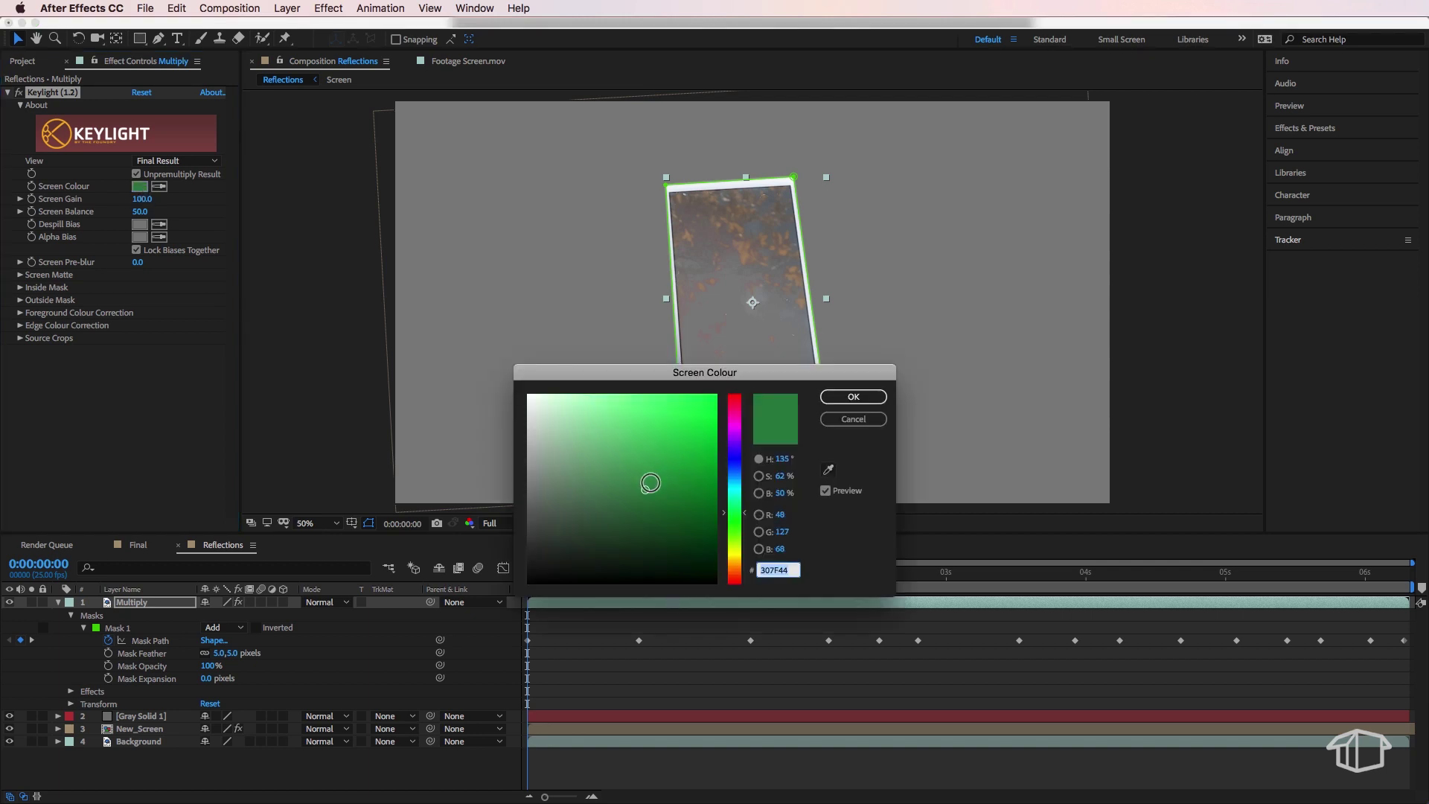
drag(644, 486, 662, 383)
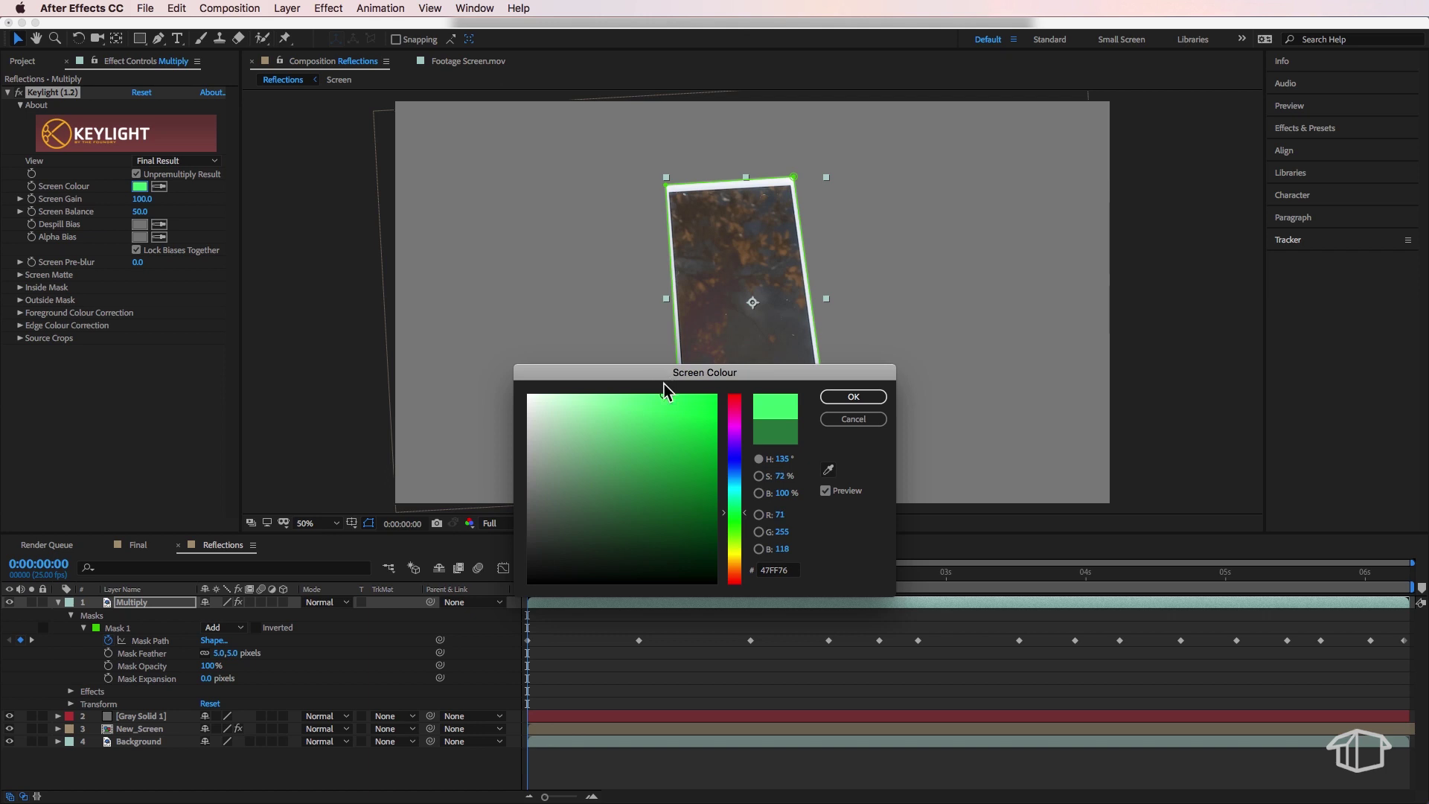
click(856, 397)
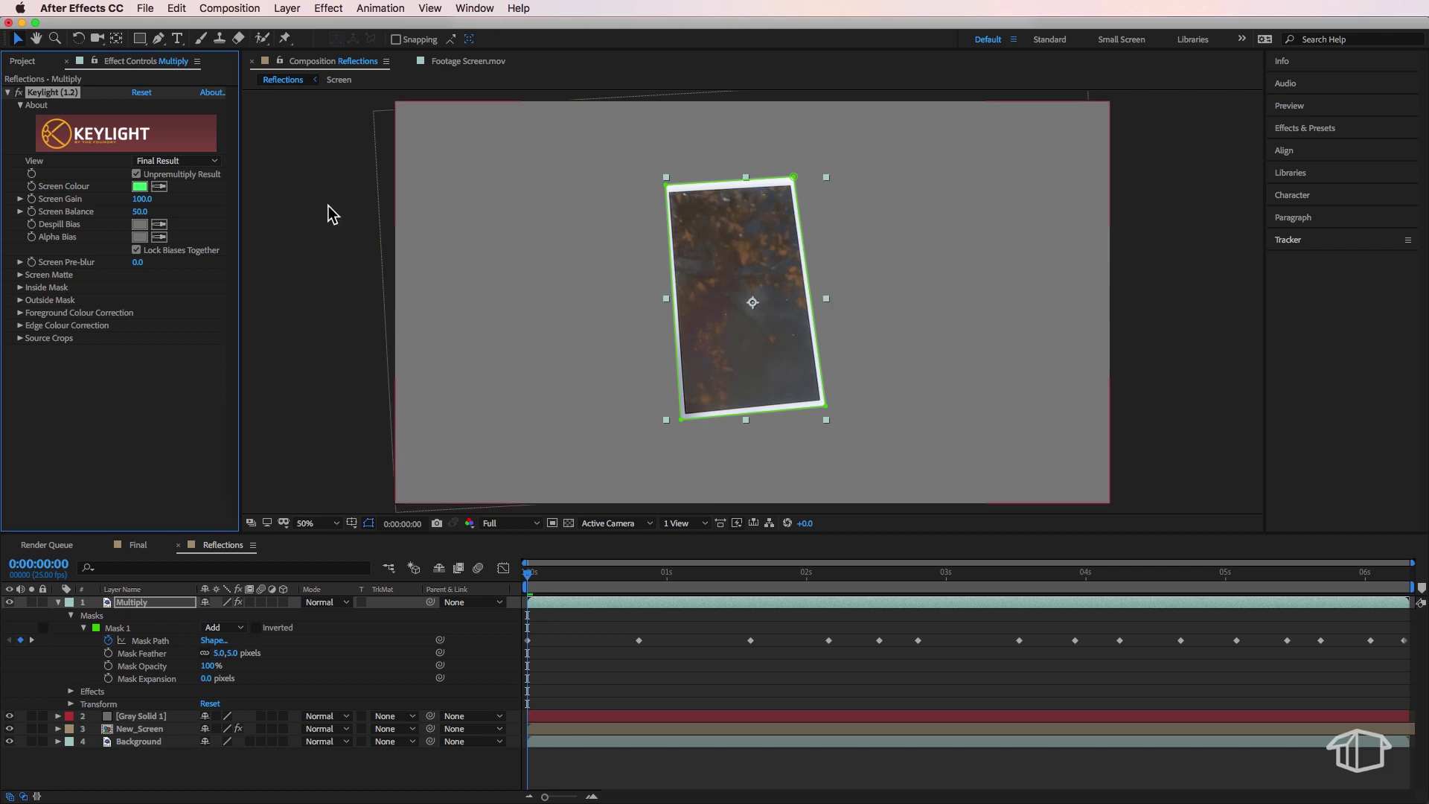
Set Keylight's Screen Gain to 98.0 and Screen Pre-blur to 20.9.
click(178, 208)
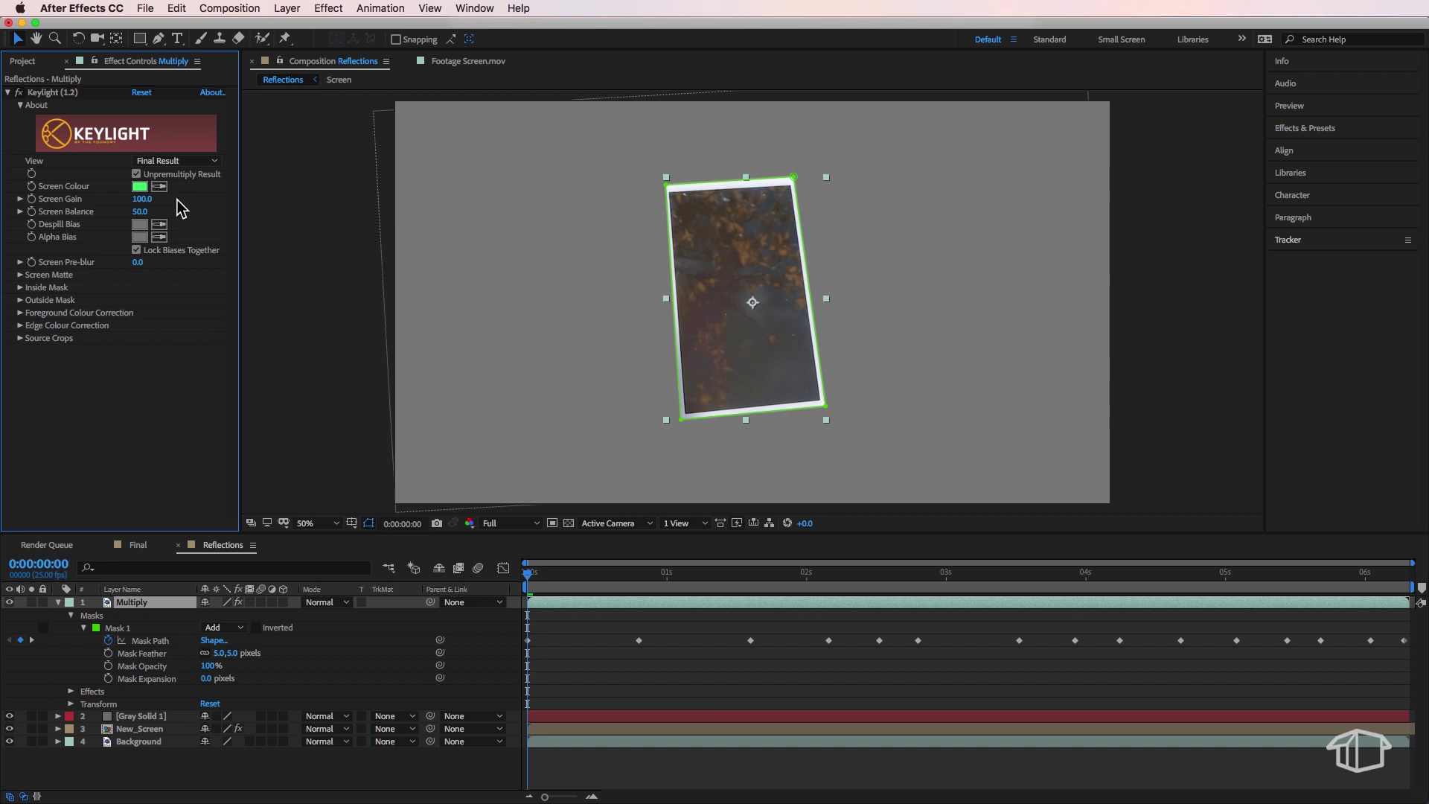
drag(141, 199, 150, 199)
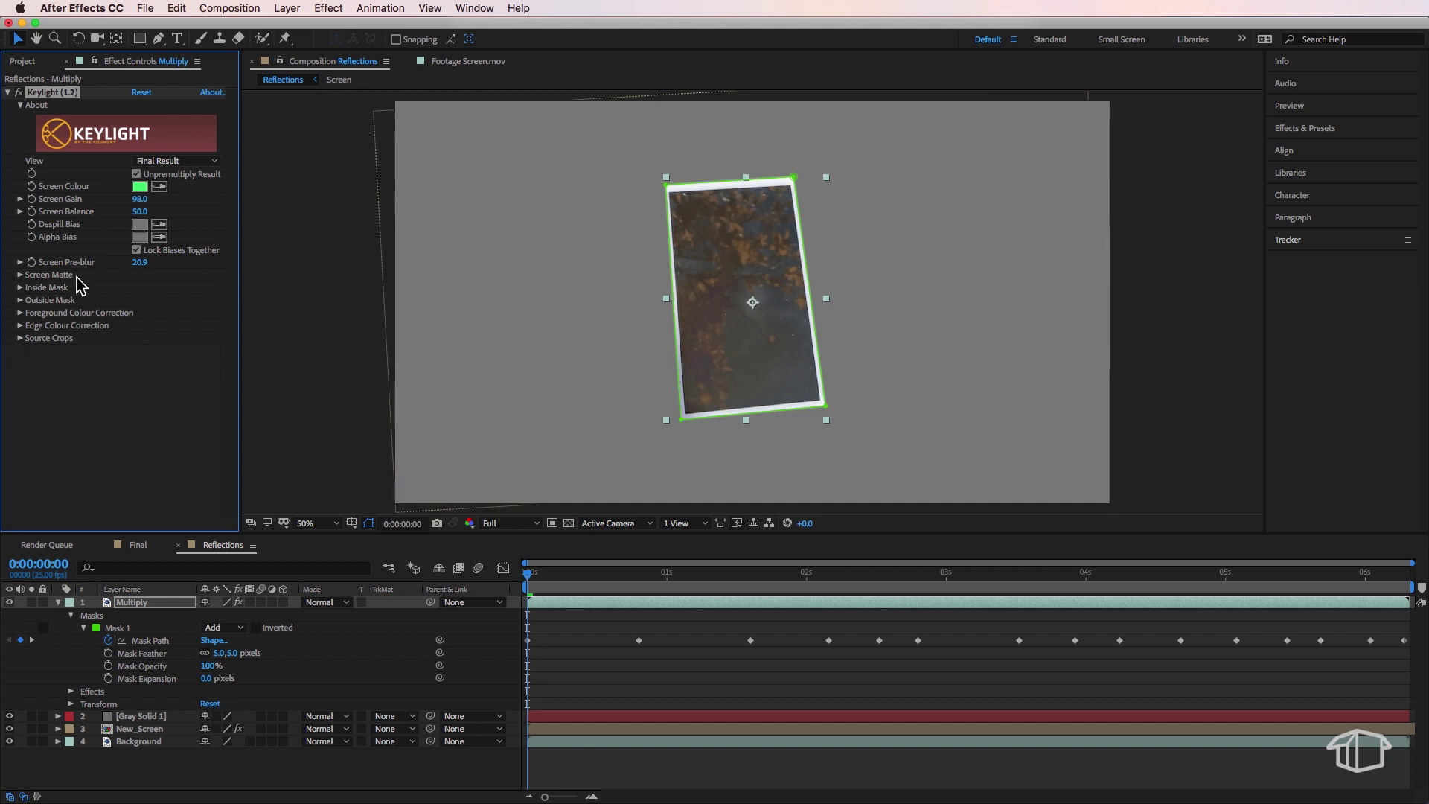
Set Screen Matte to Hard Colour, Clip Black 34, Clip White 46, Shrink/Grow -0.8, Softness 1.0.
click(20, 276)
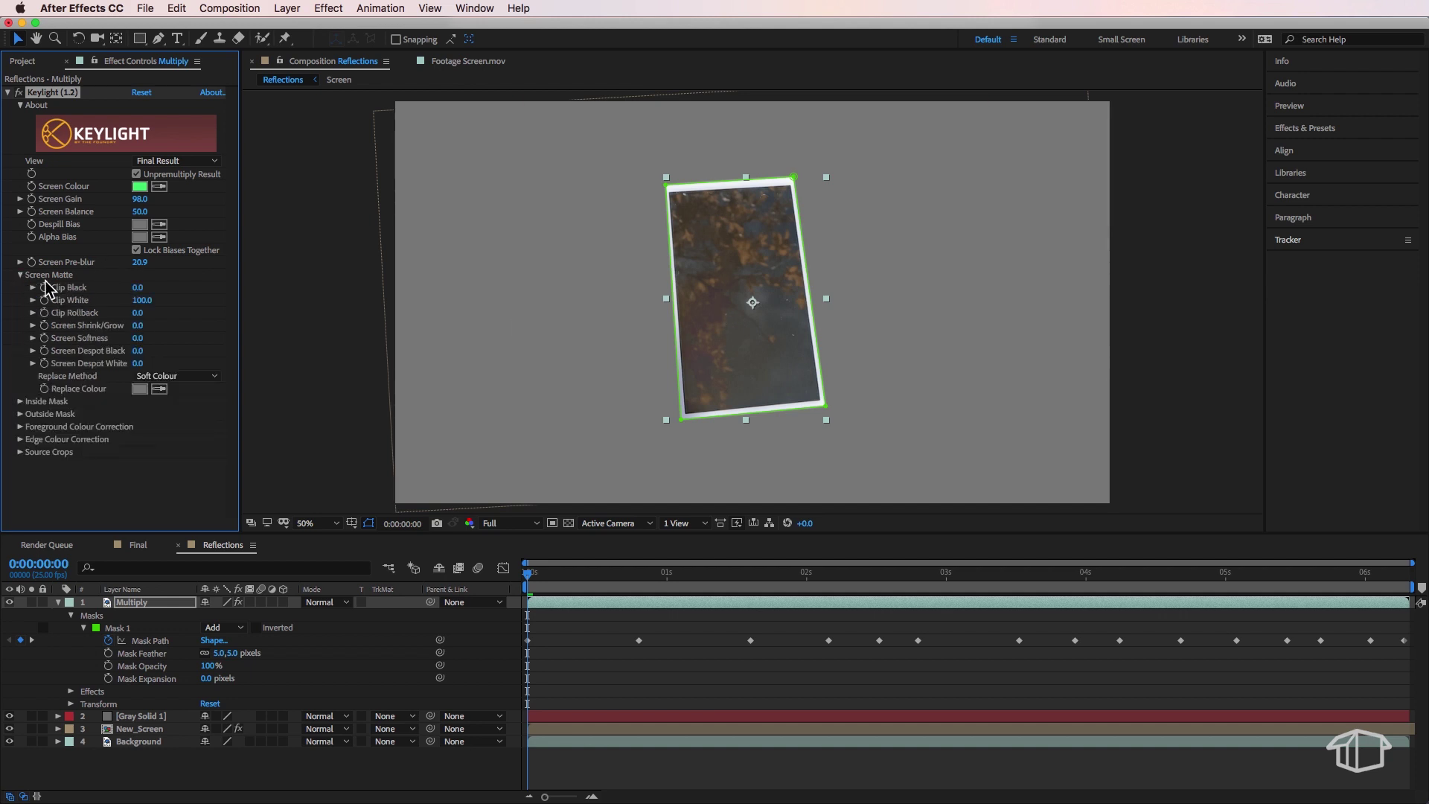
click(182, 376)
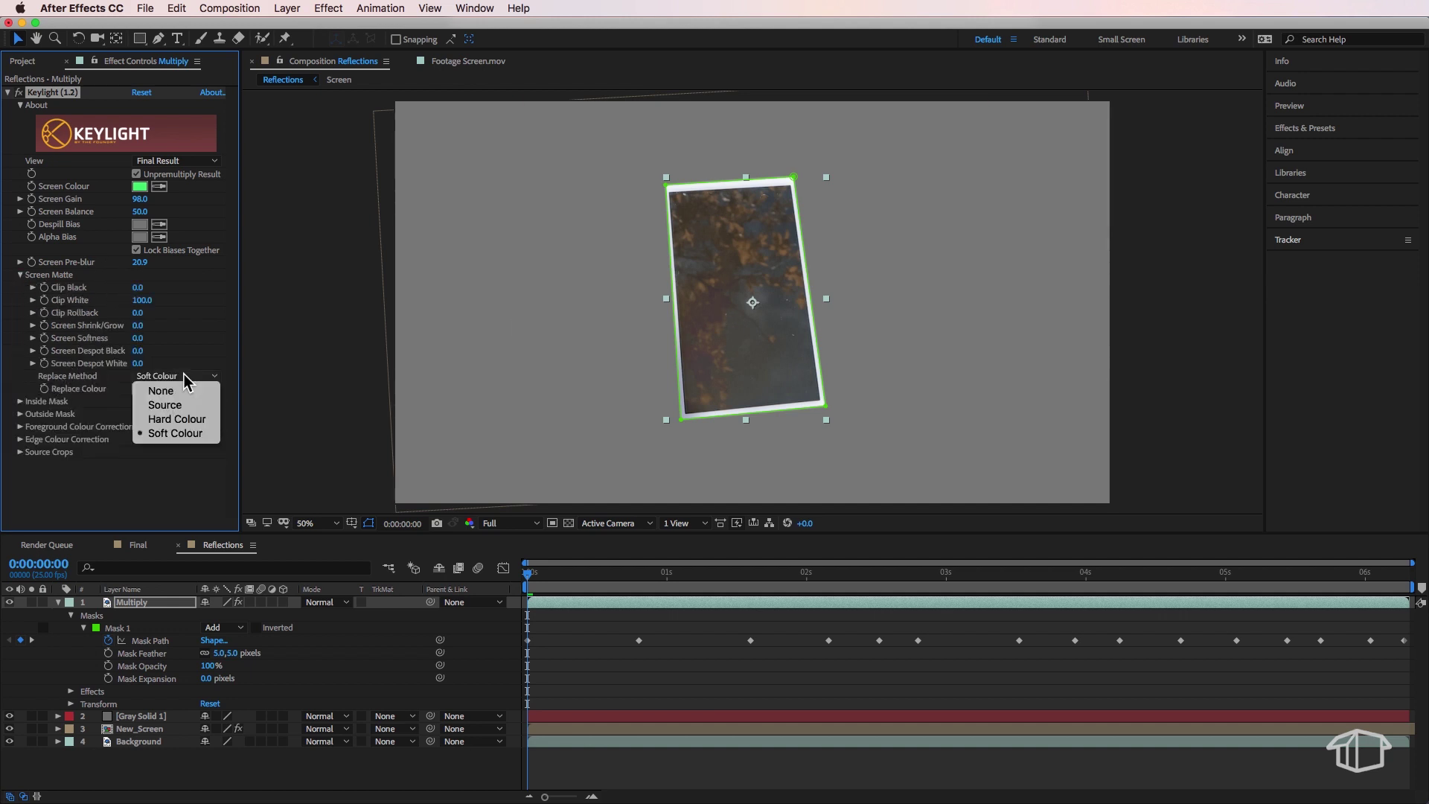
click(181, 420)
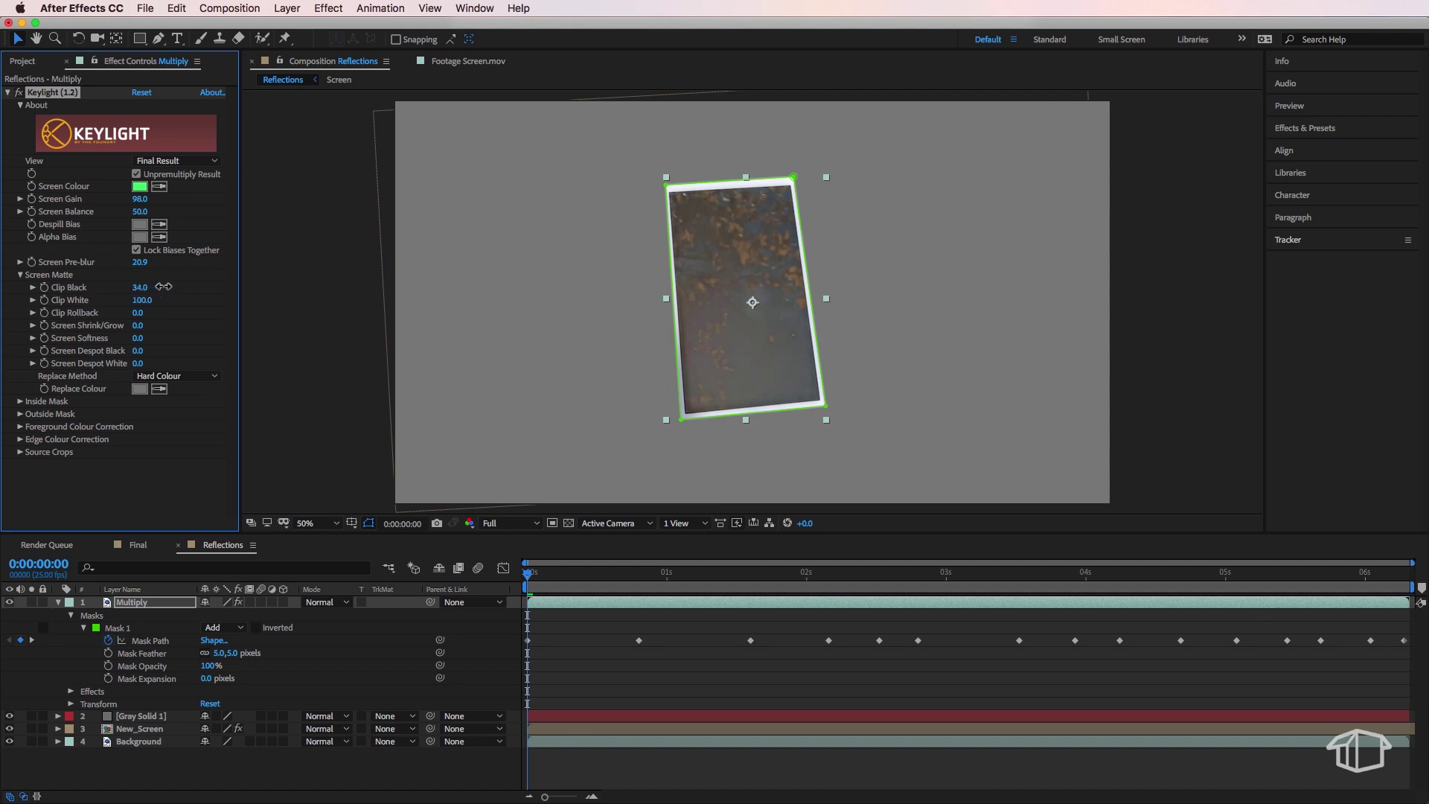
drag(141, 300, 105, 307)
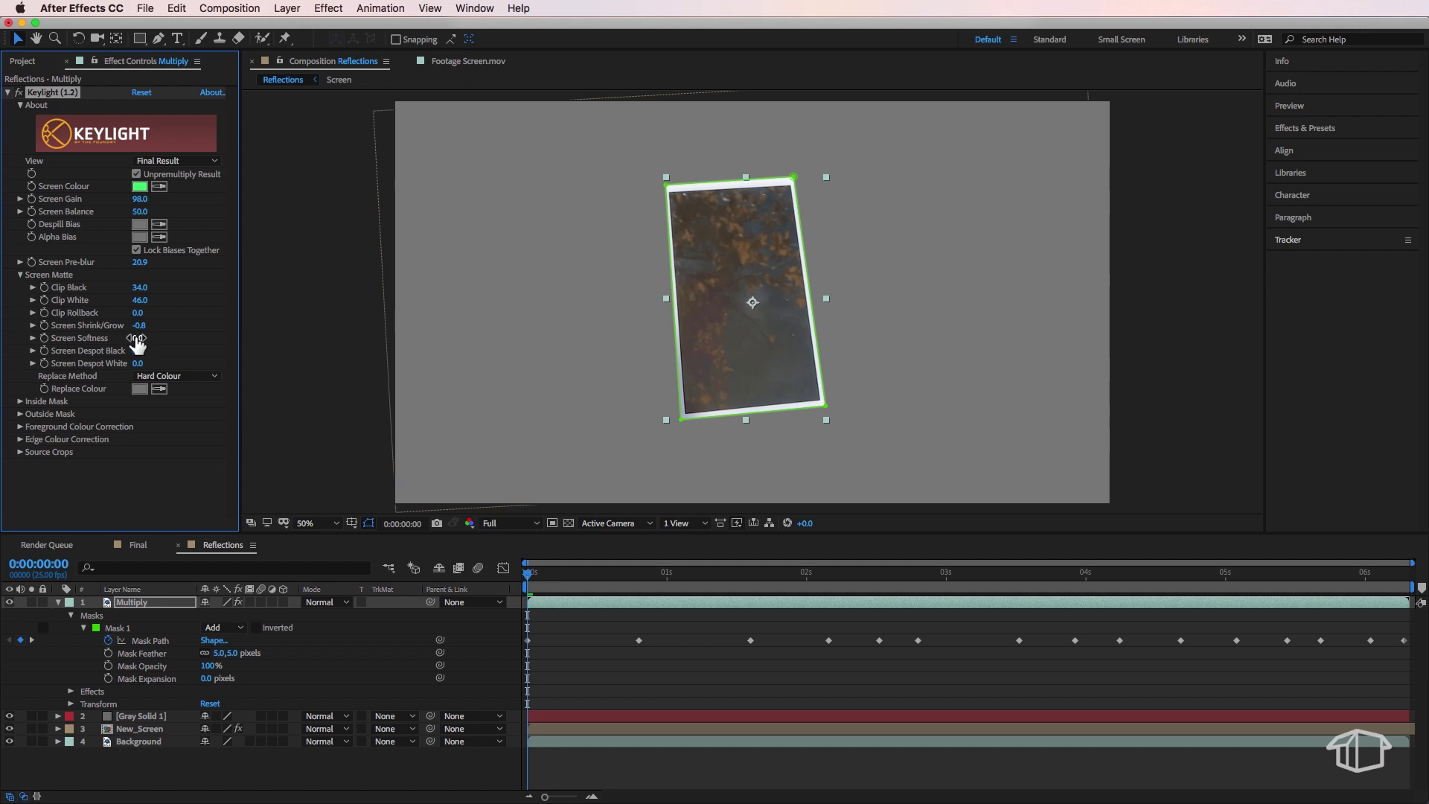
click(136, 337)
text(1)
key(Return)
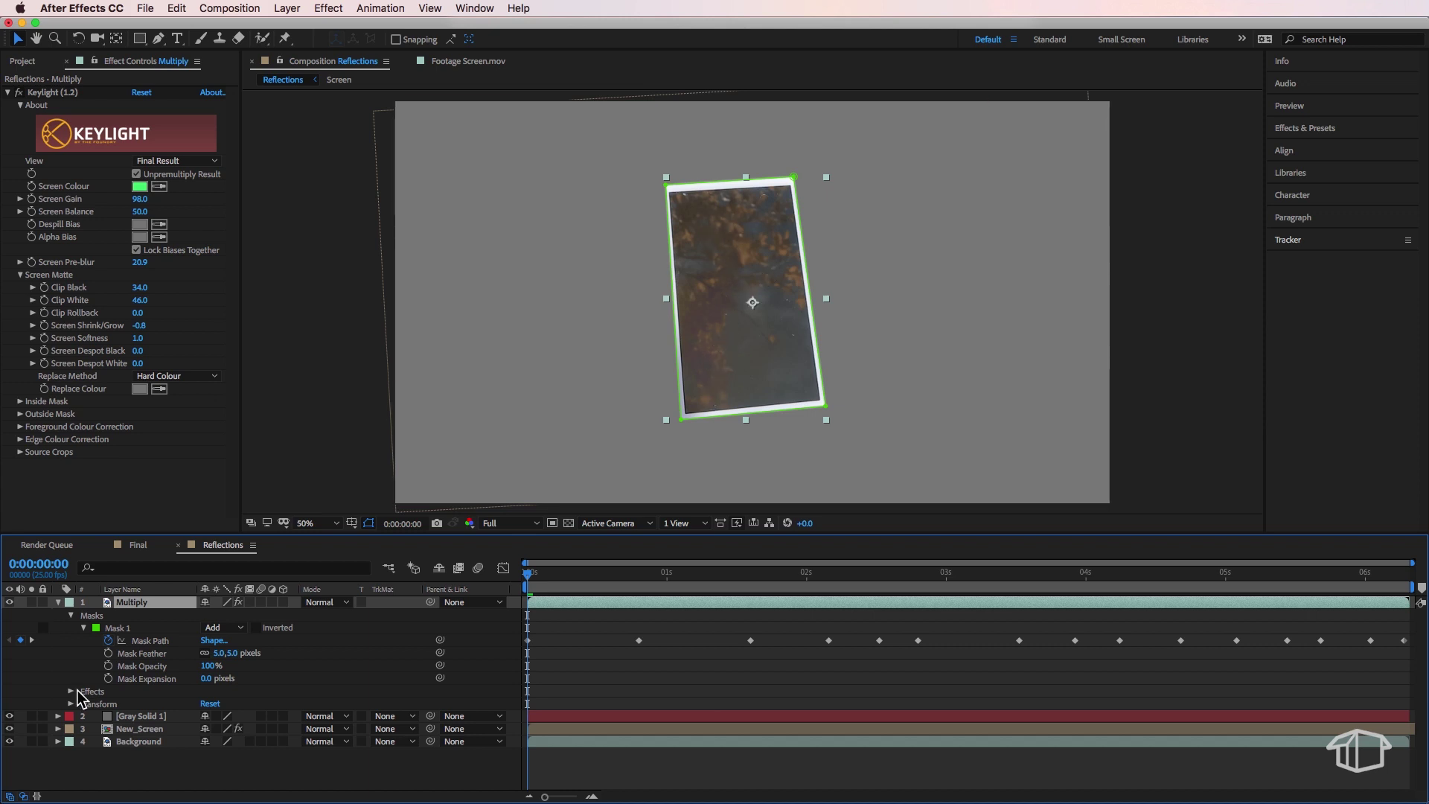
Hide Gray Solid 1, keep New_Screen visible, and switch Multiply's blend mode to Multiply.
drag(9, 728, 9, 714)
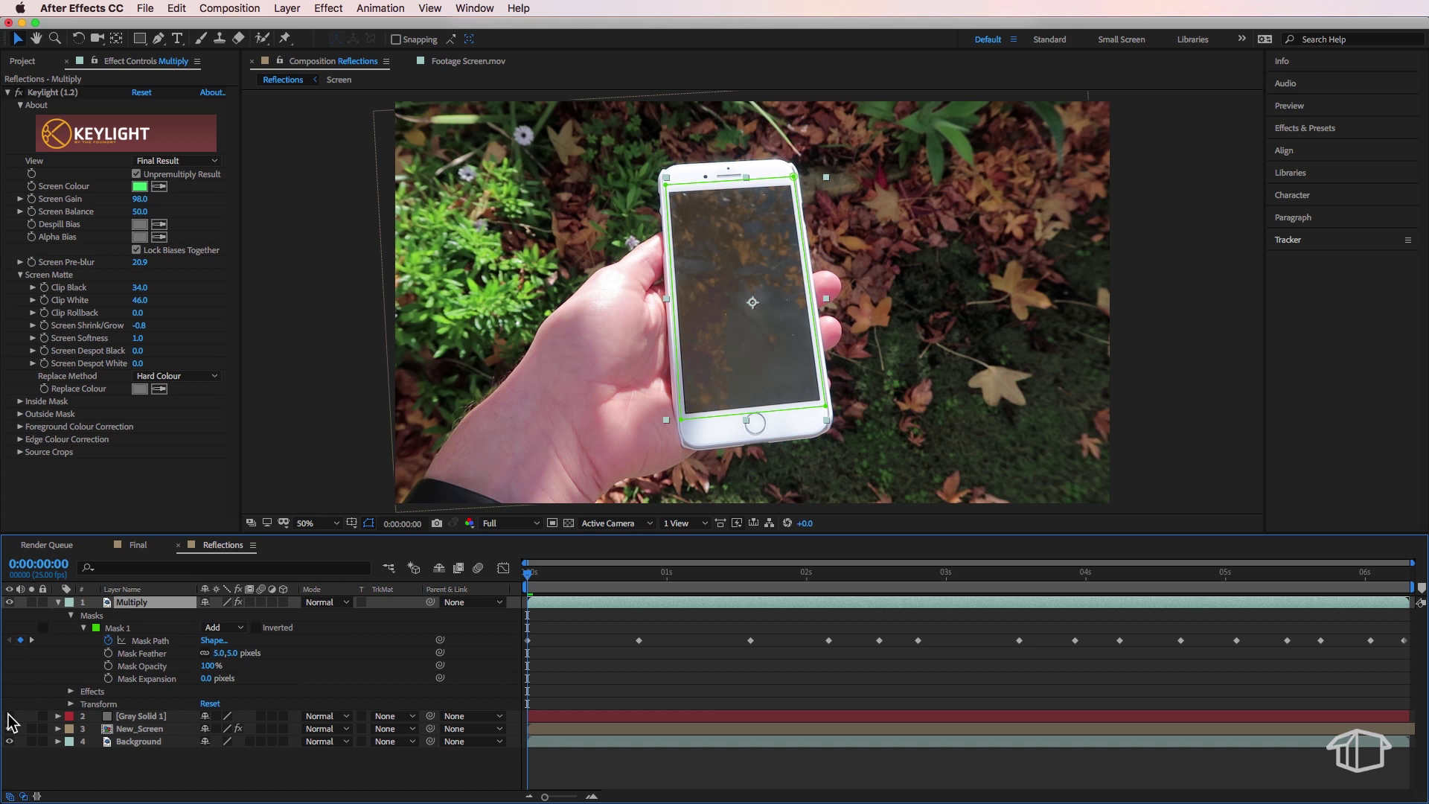
click(9, 729)
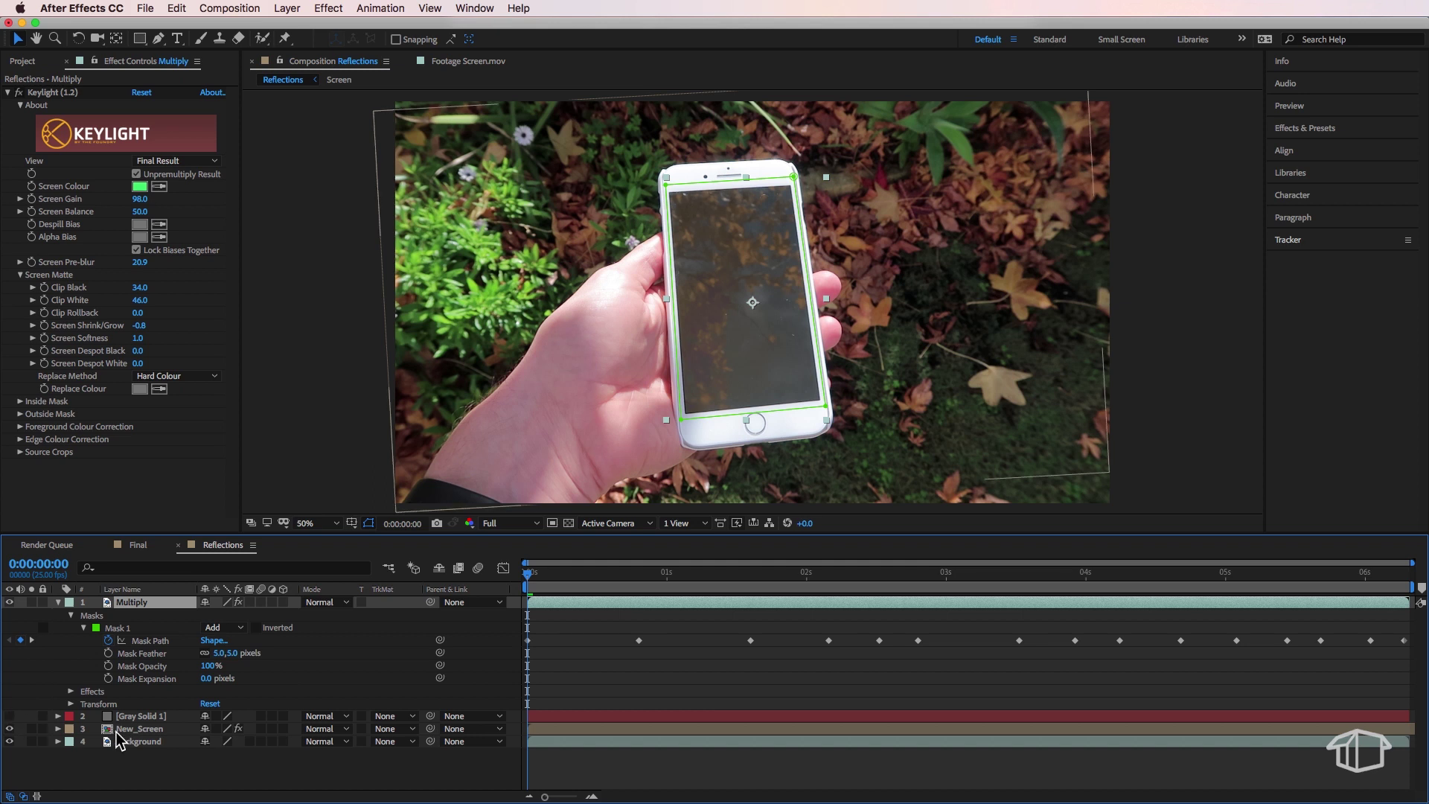
right_click(330, 595)
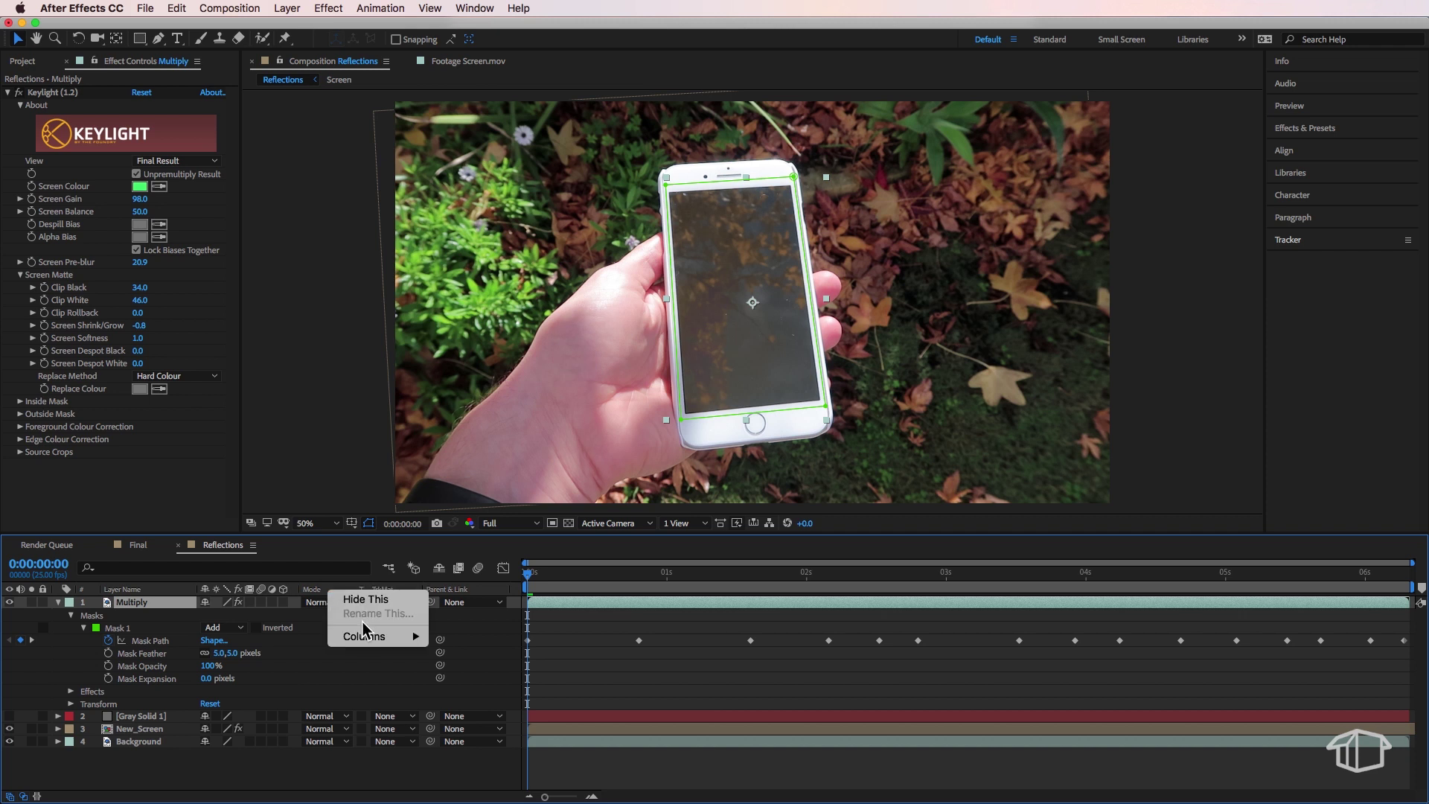
mouse_move(379, 638)
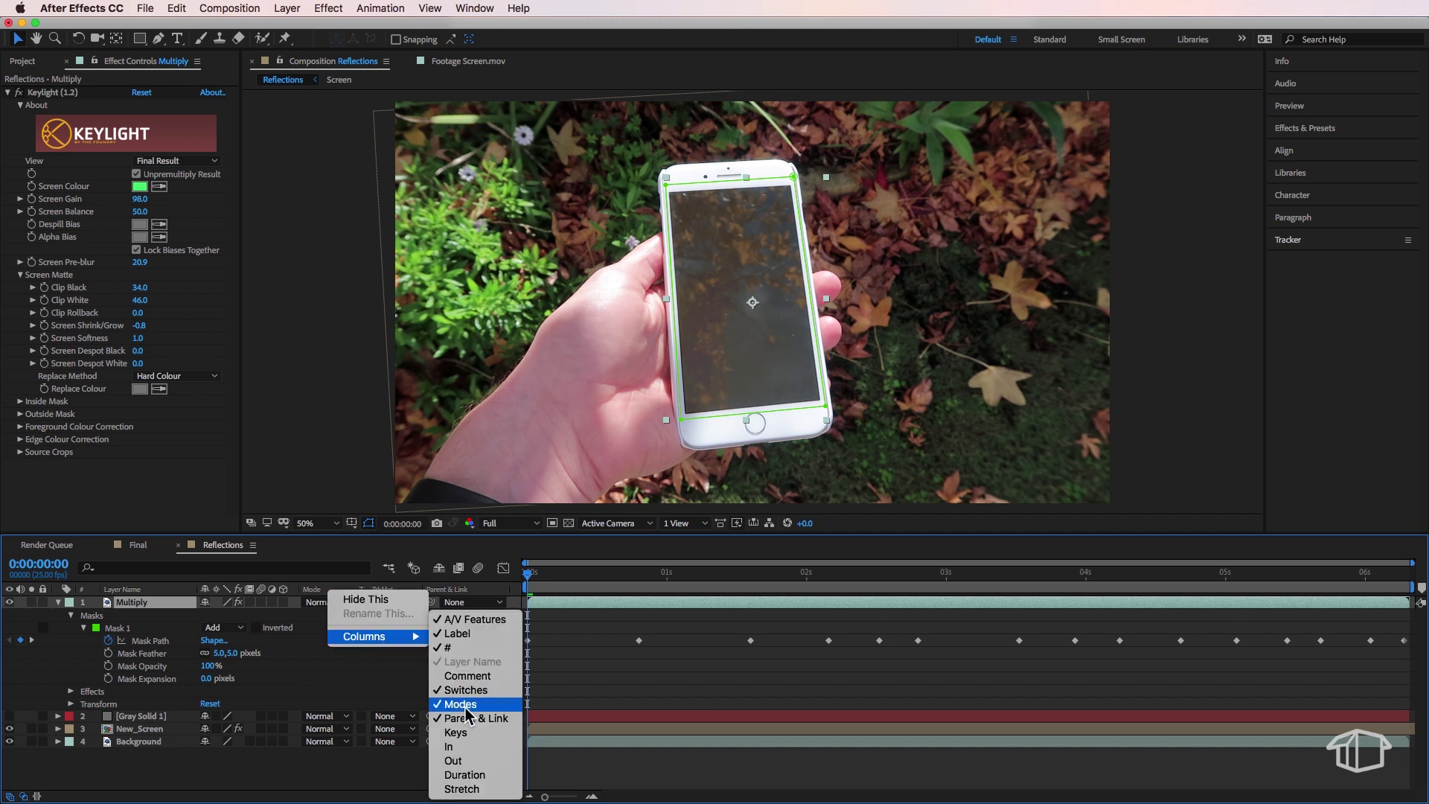
click(378, 673)
click(335, 604)
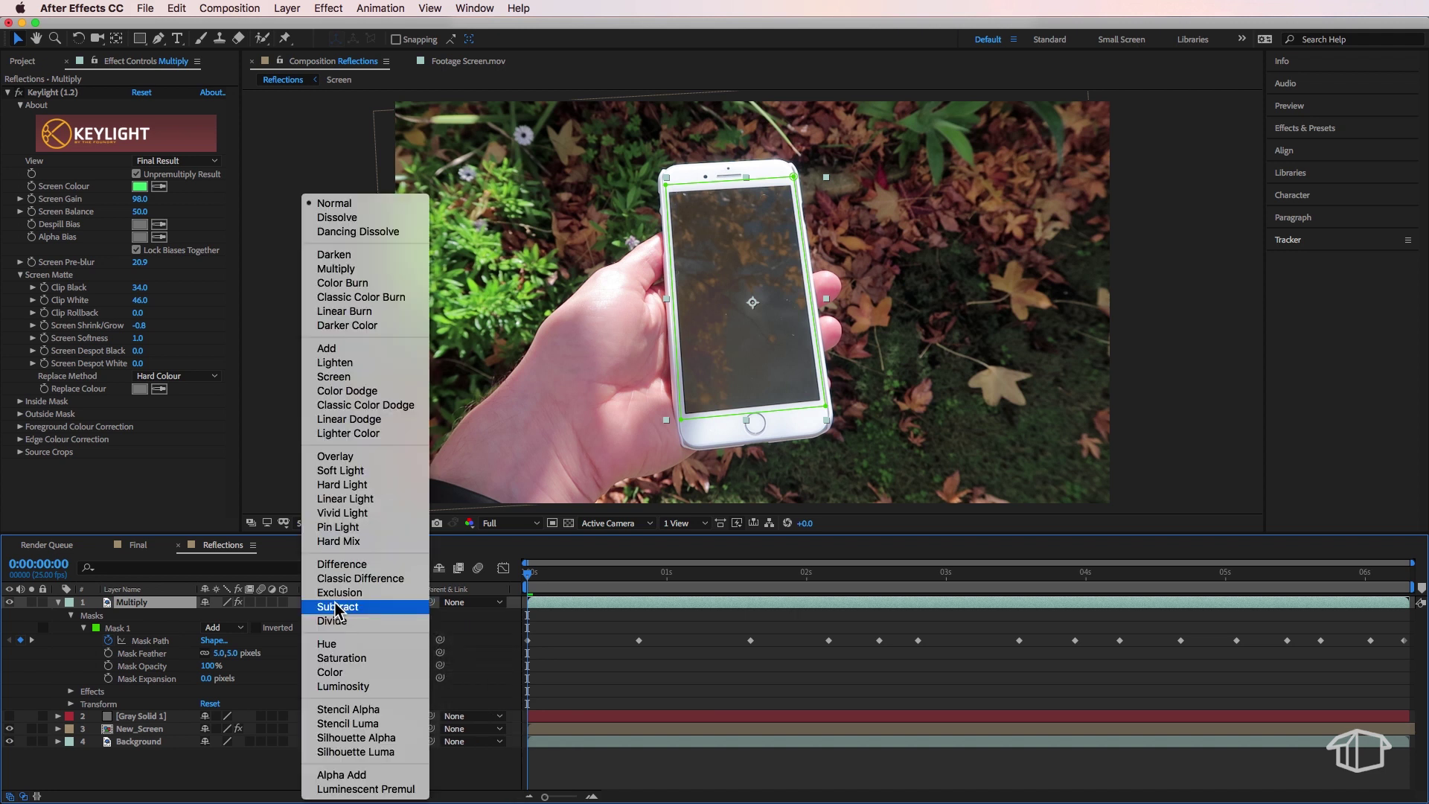
click(343, 268)
click(332, 662)
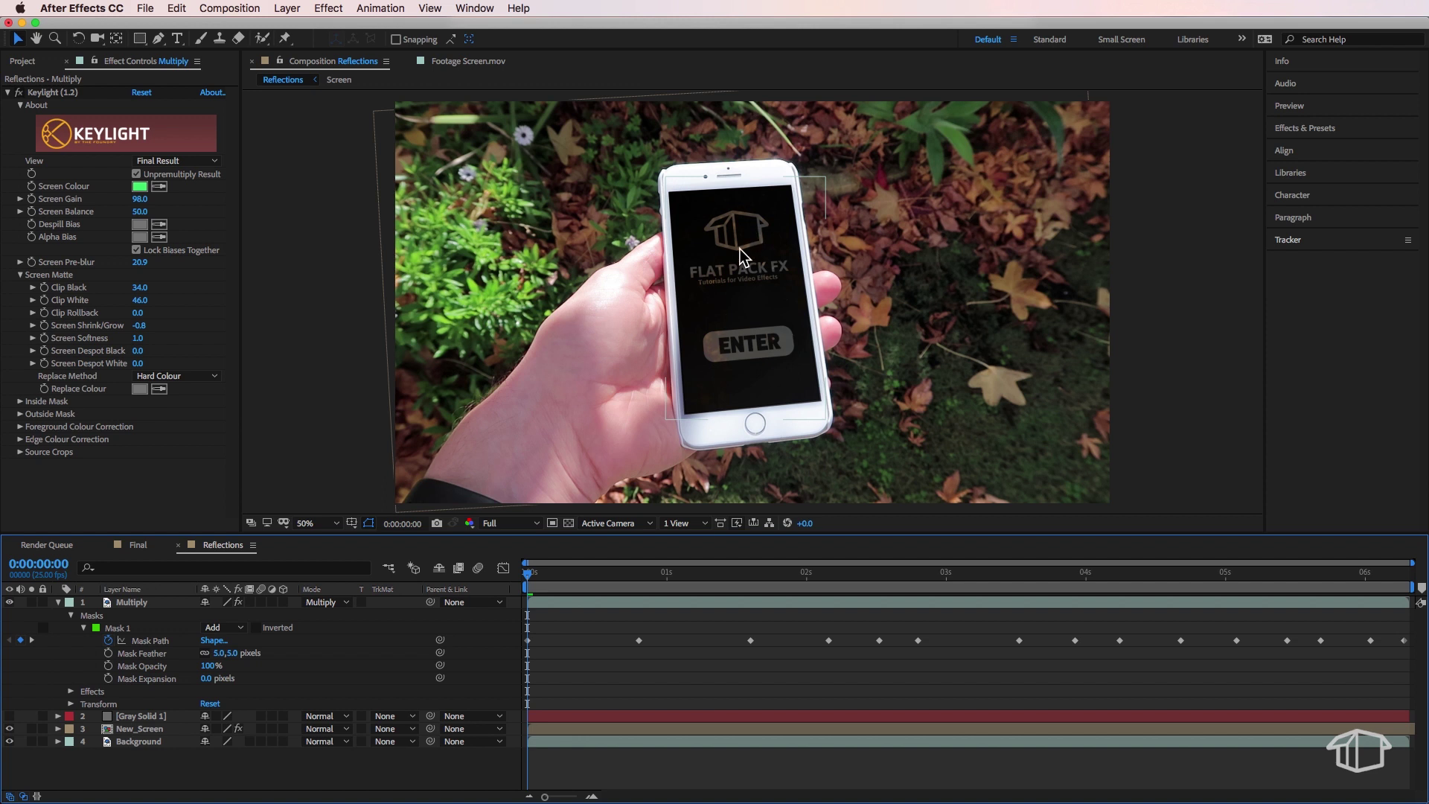
Set the Multiply layer's Opacity to 70%, then raise it to about 77%.
click(71, 703)
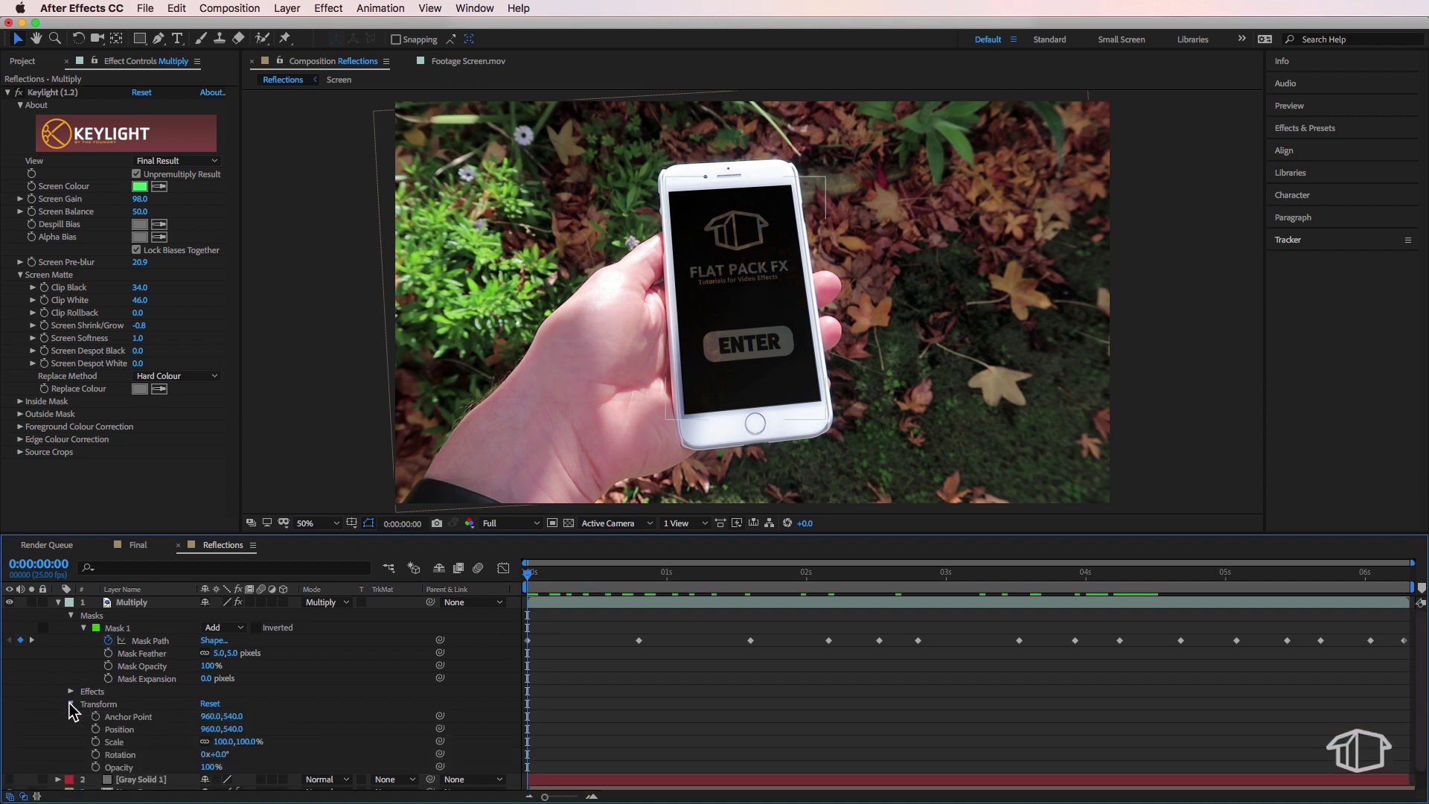
scroll(111, 714, down, 1)
click(212, 754)
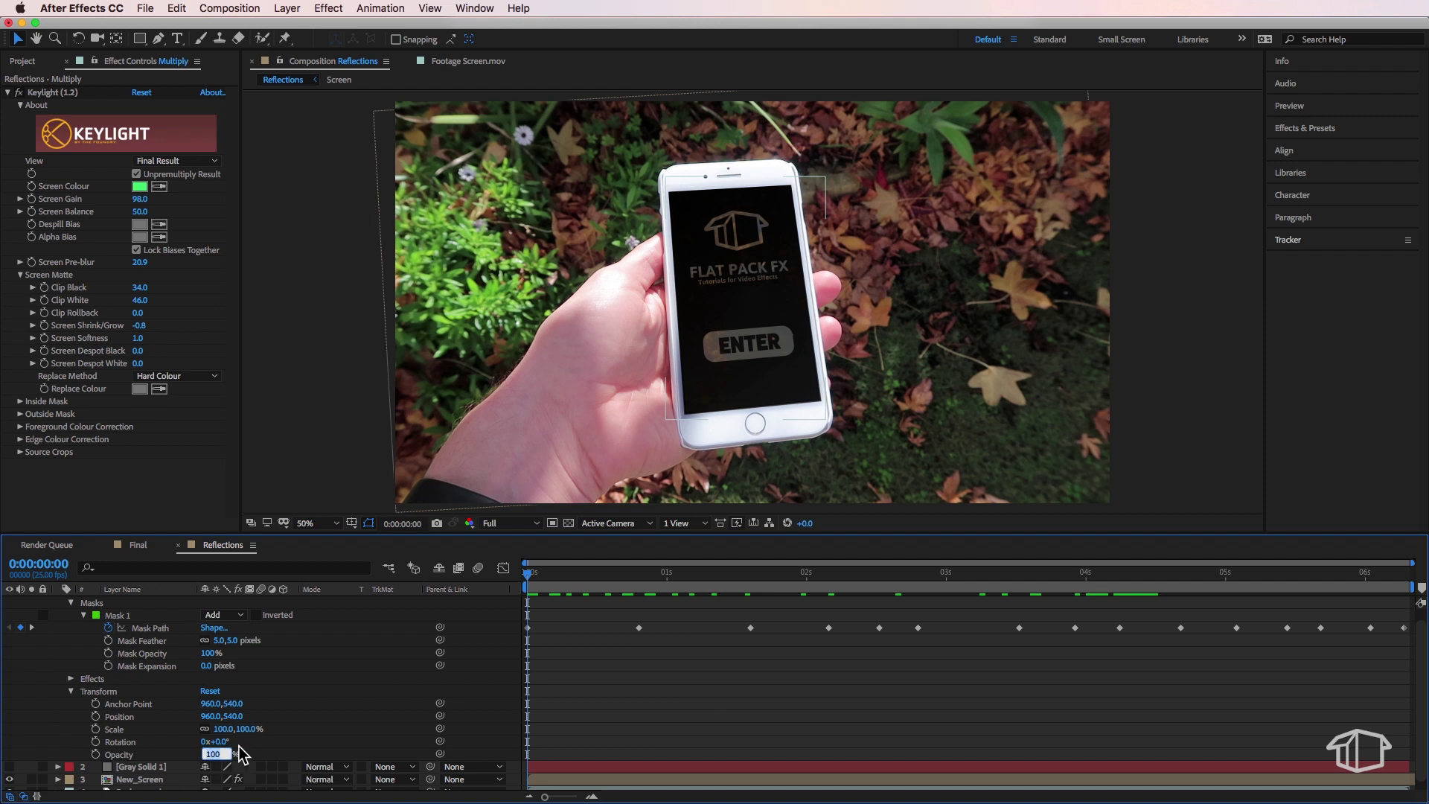
key(Return)
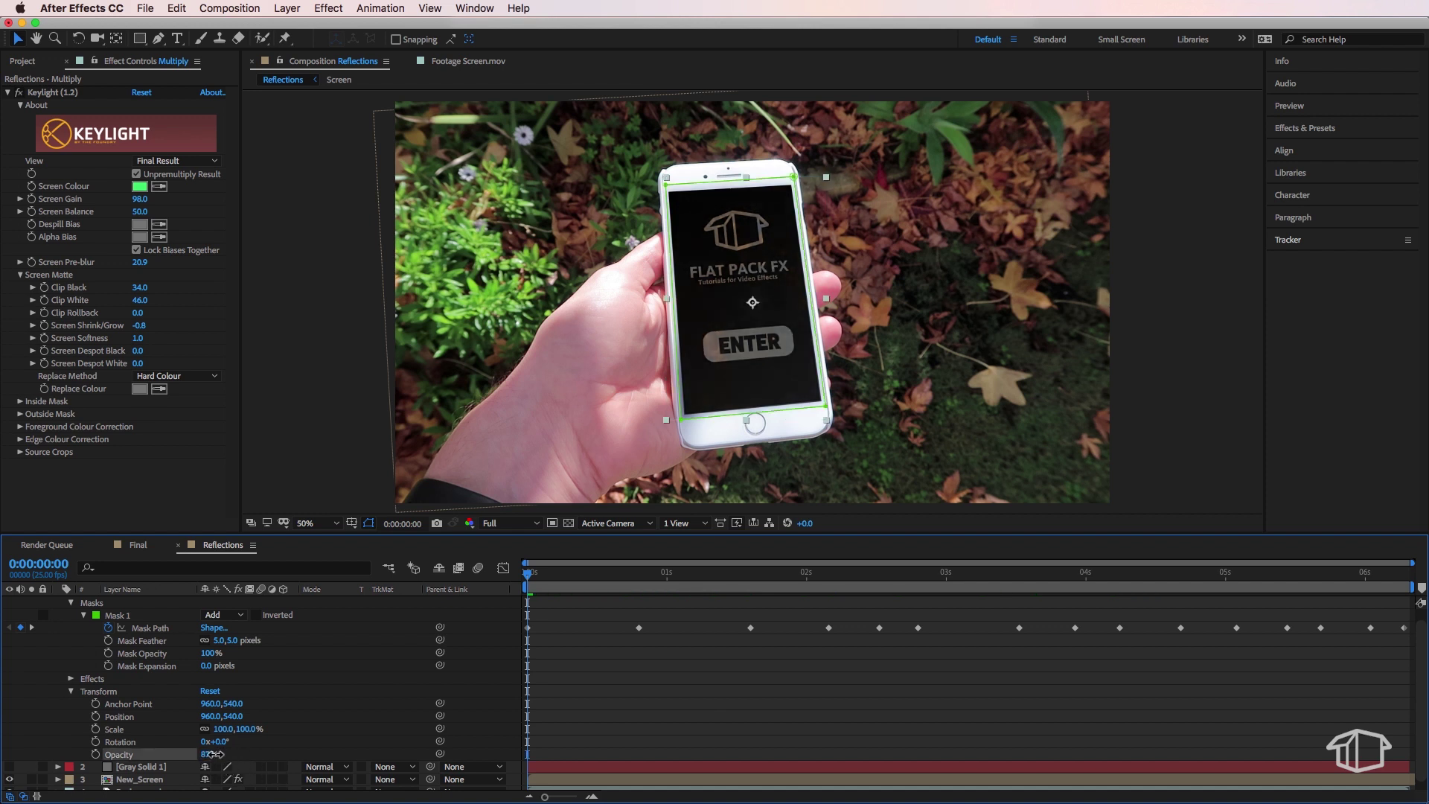
drag(212, 754, 216, 754)
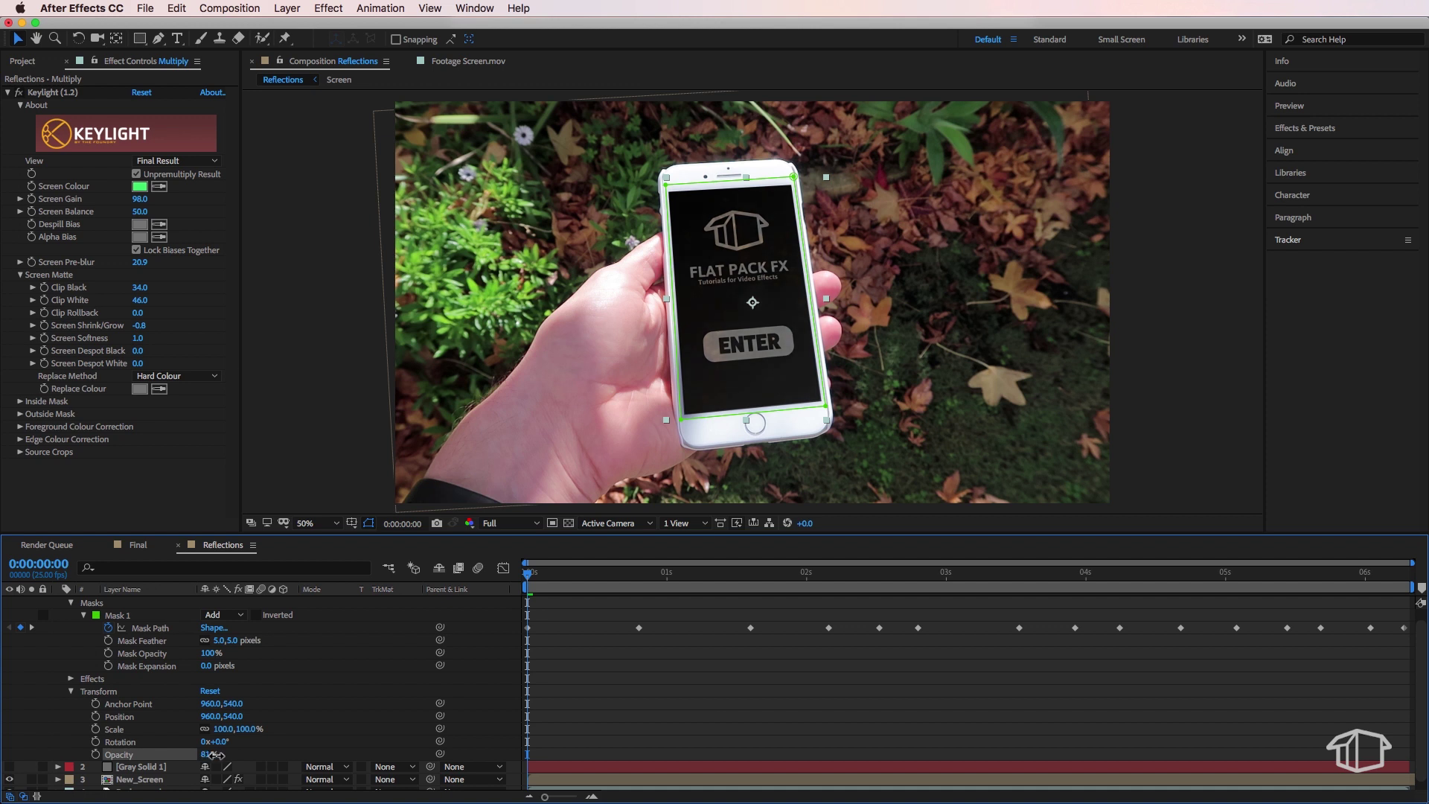
scroll(212, 754, up, 1)
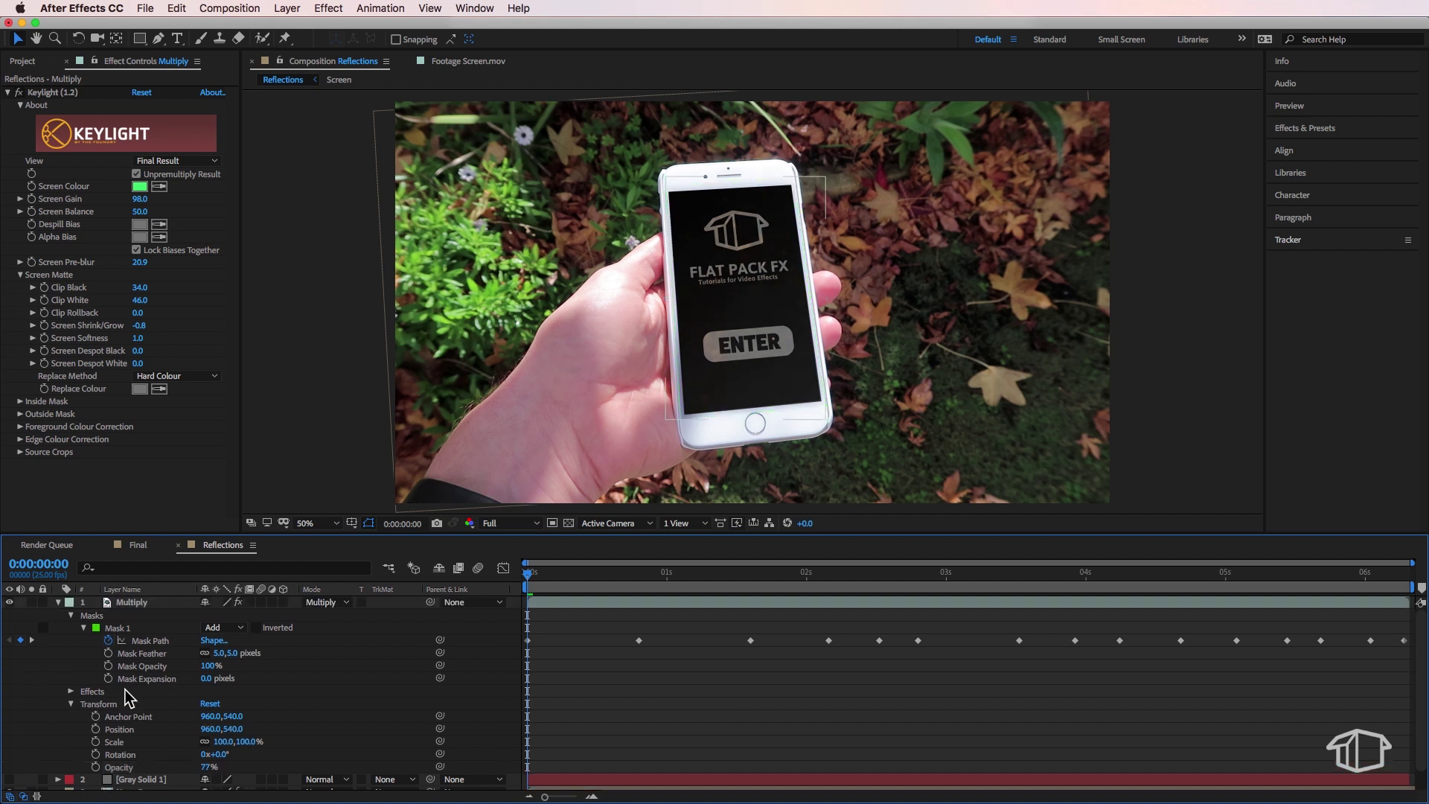
Duplicate the Multiply layer and rename the copy Screen.
click(58, 602)
click(142, 602)
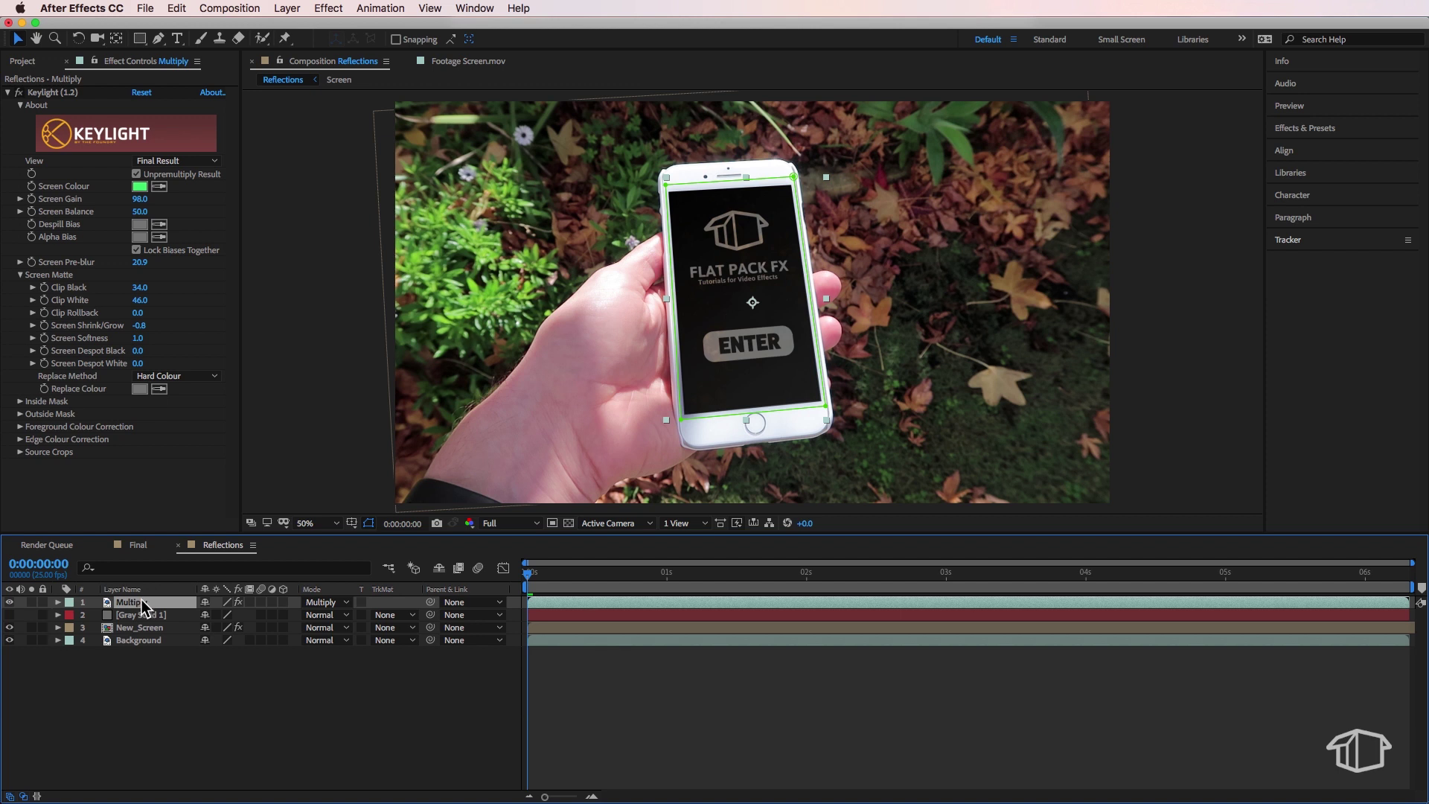
key(super+d)
right_click(142, 600)
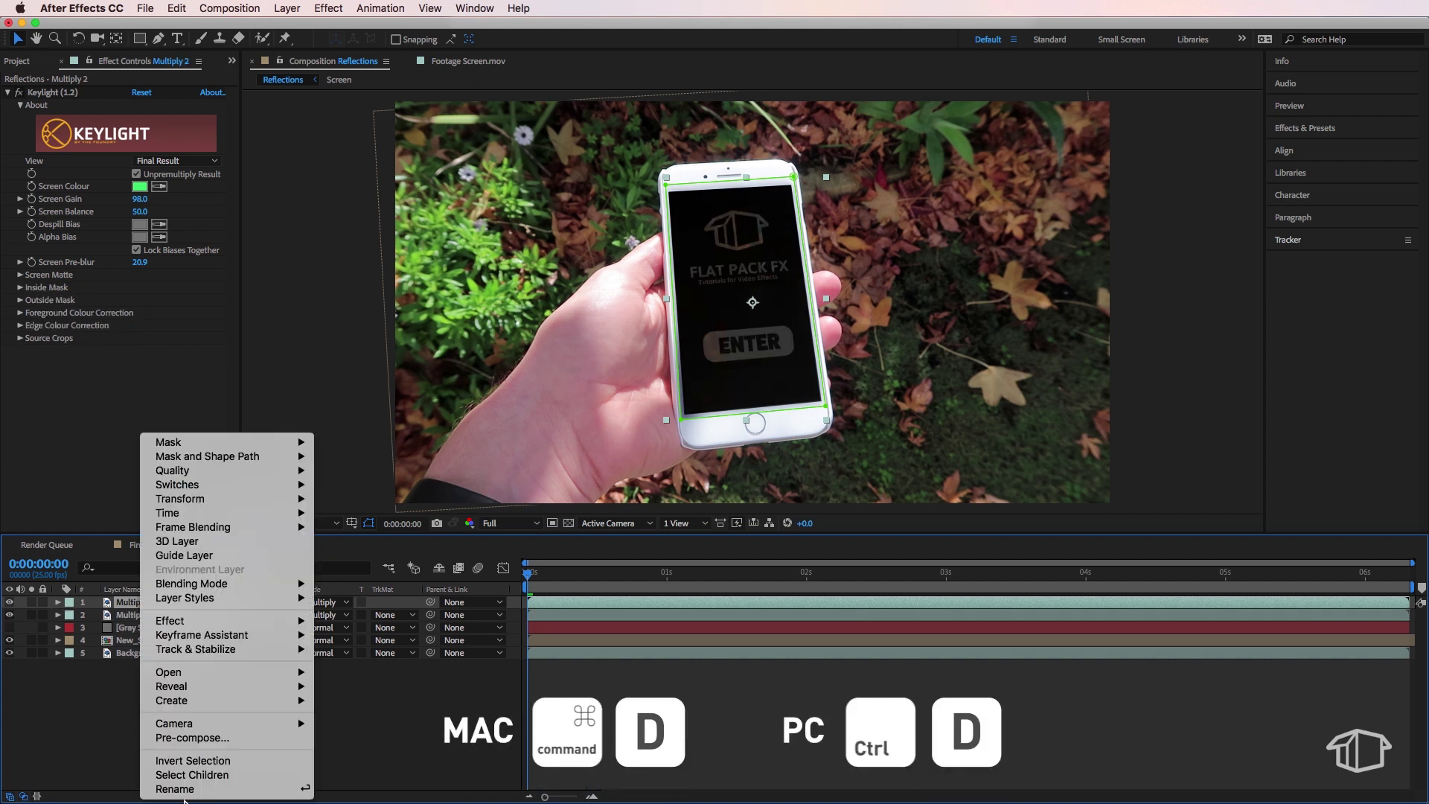
click(183, 789)
text(Sc)
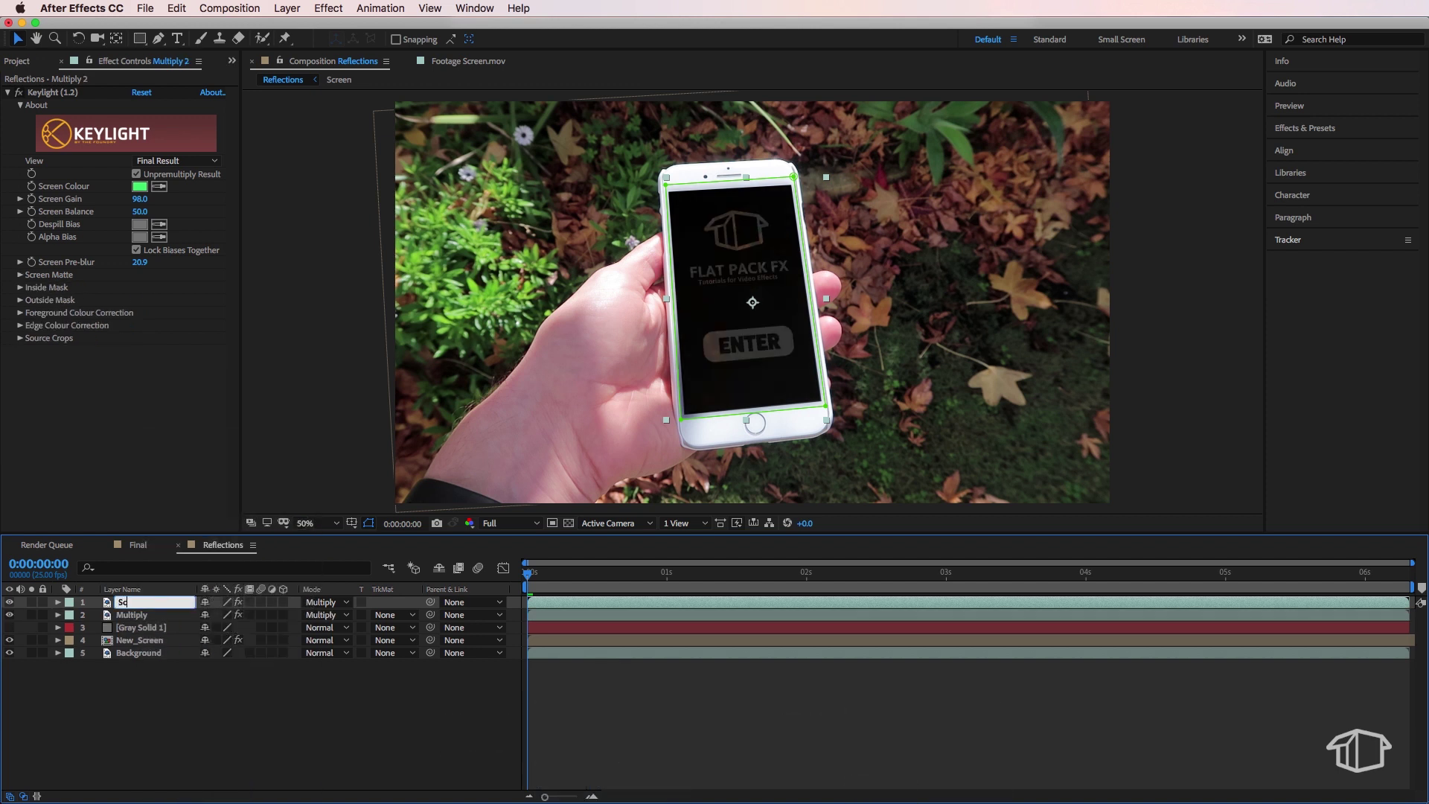
text(reen)
key(Return)
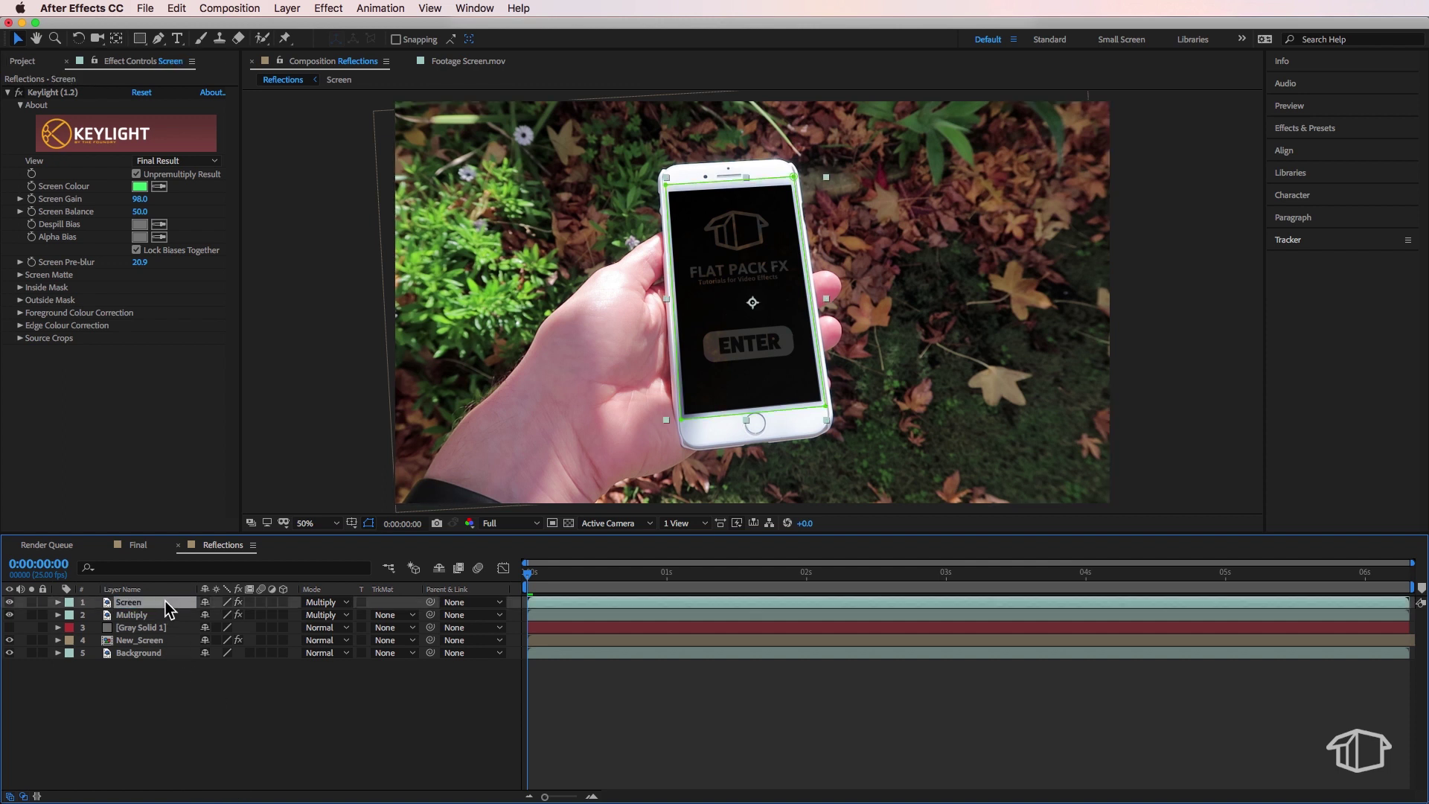
Set the Screen layer's blending mode to Screen.
click(335, 602)
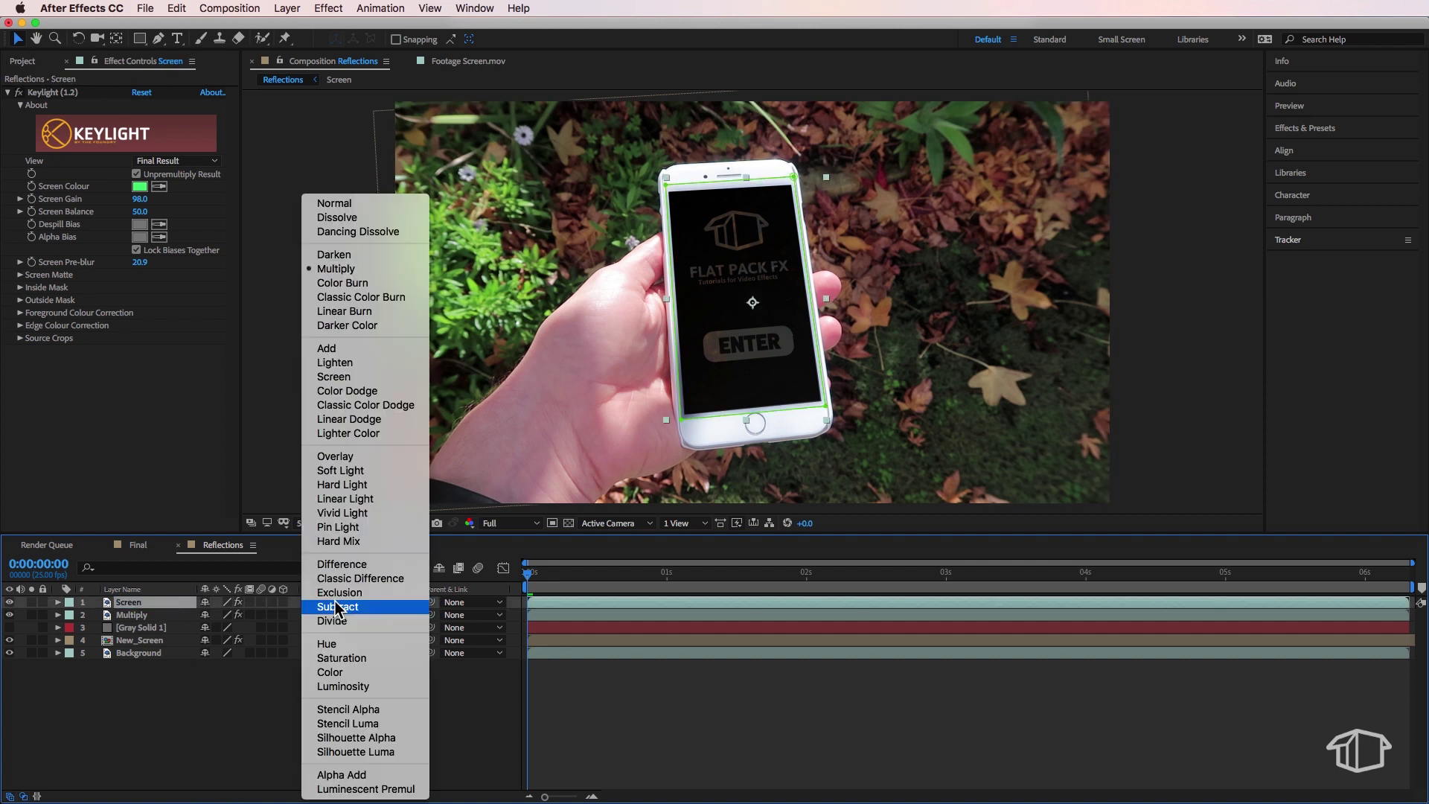
click(337, 376)
click(333, 774)
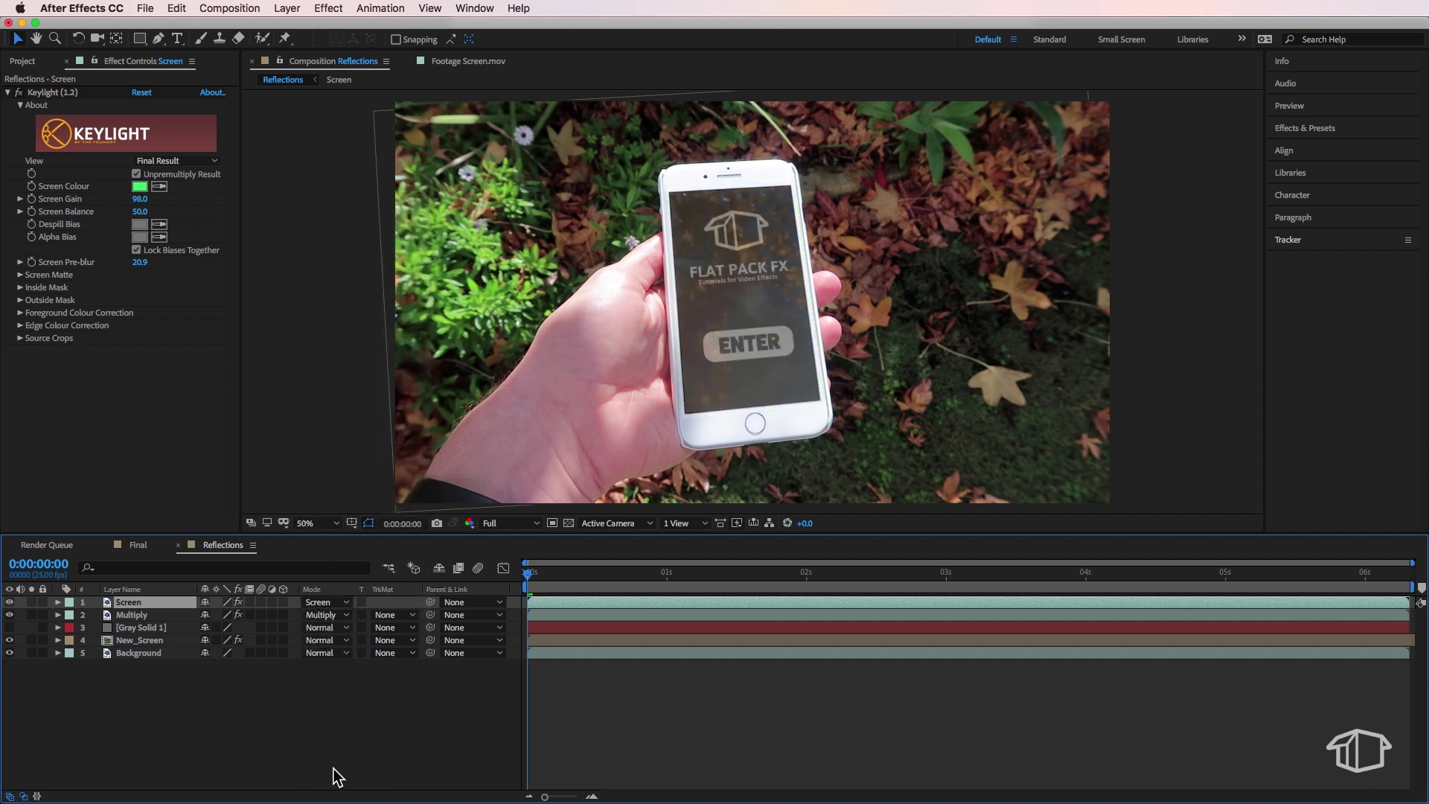
Reveal the Opacity property for both the Screen and Multiply layers.
click(142, 602)
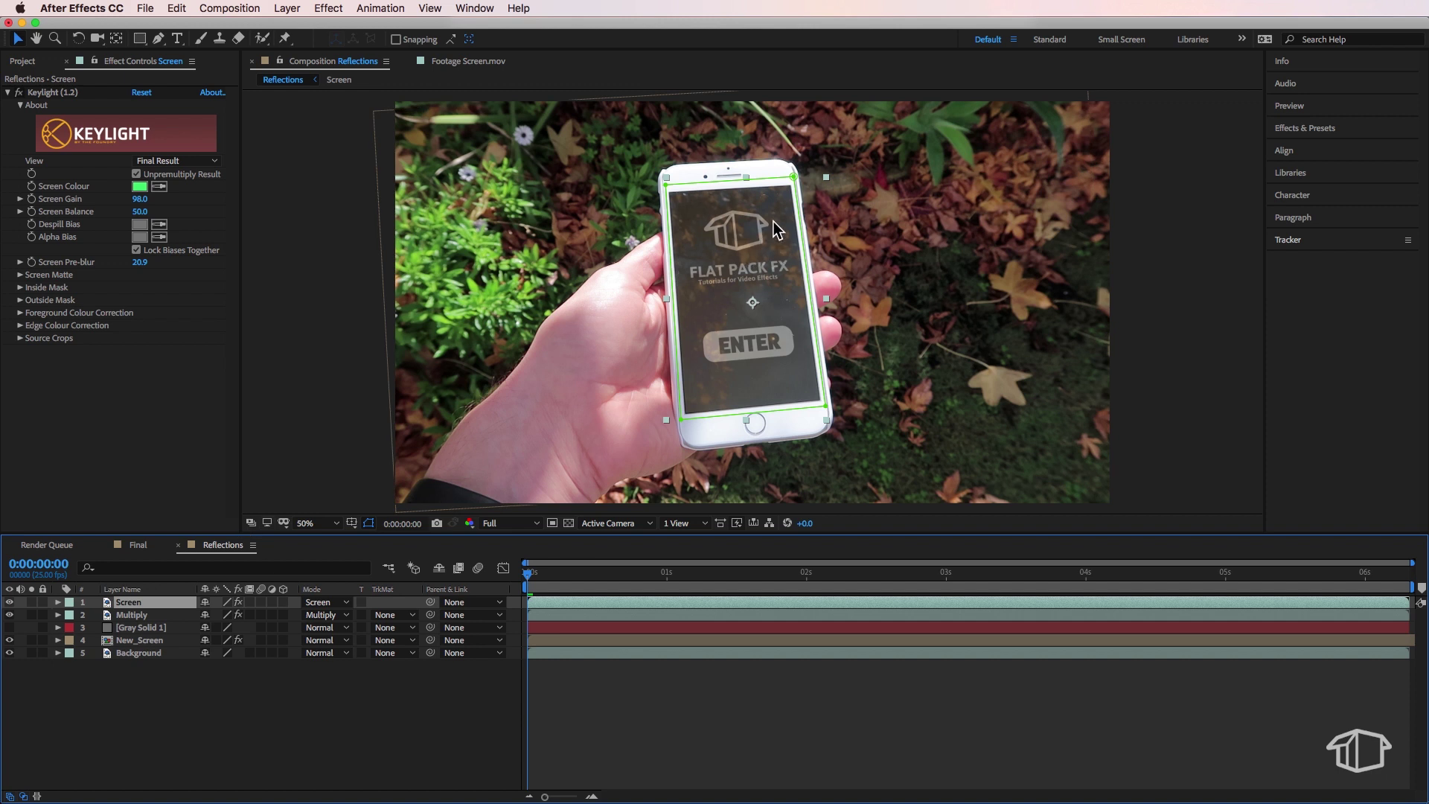
shift+click(141, 615)
key(t)
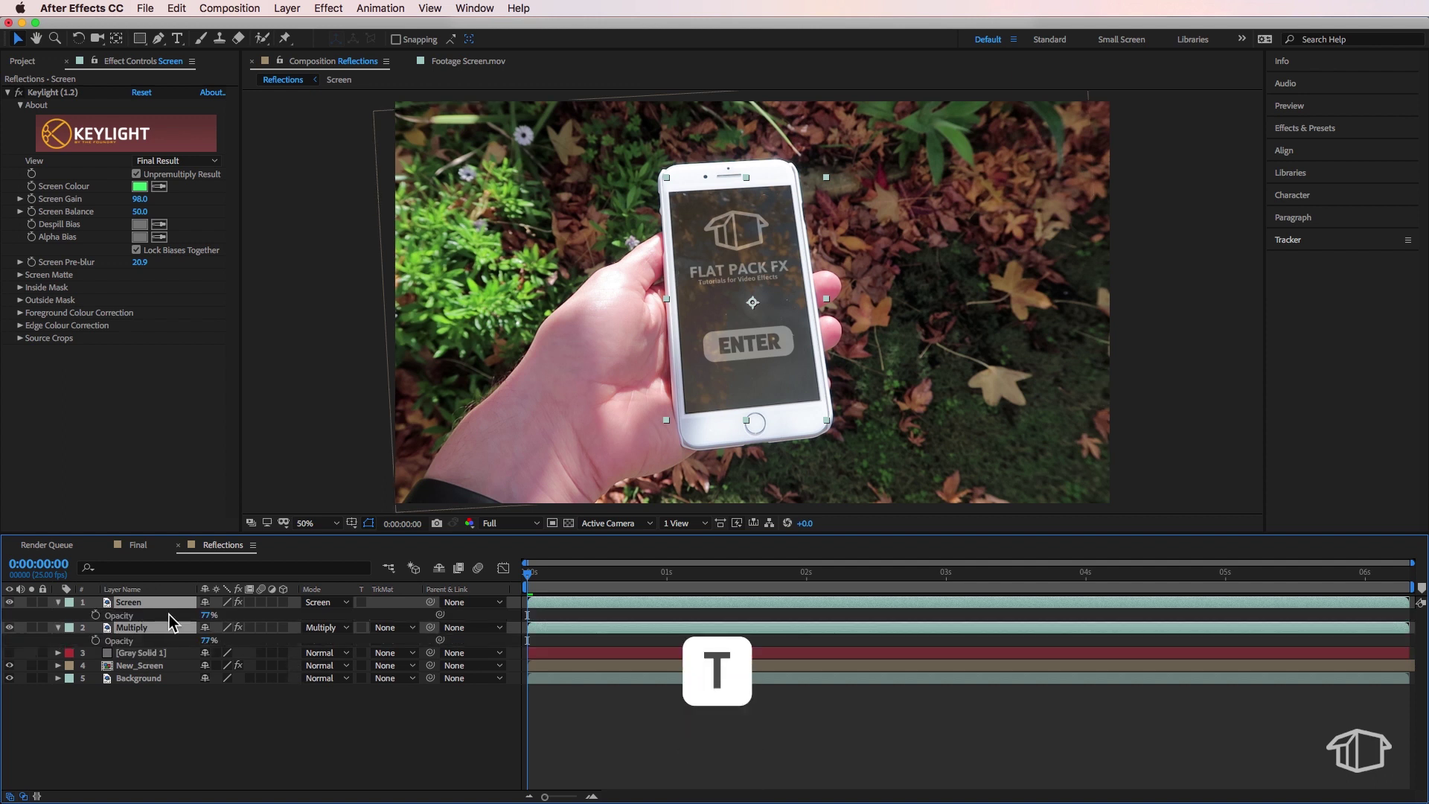
click(187, 719)
Set the Multiply layer to 70% and the Screen layer to 42% opacity, previewing to judge reflections.
drag(207, 615, 230, 640)
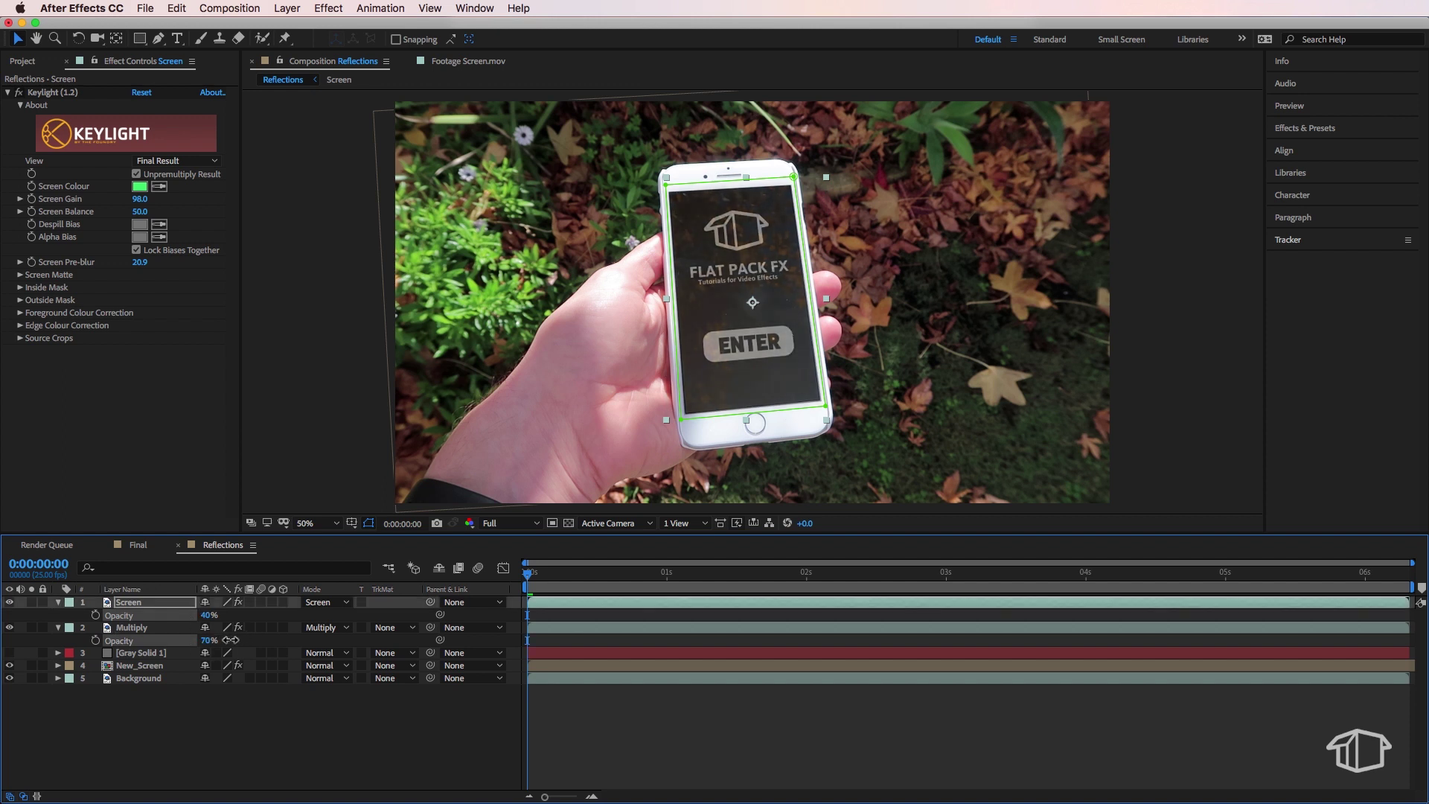
click(230, 640)
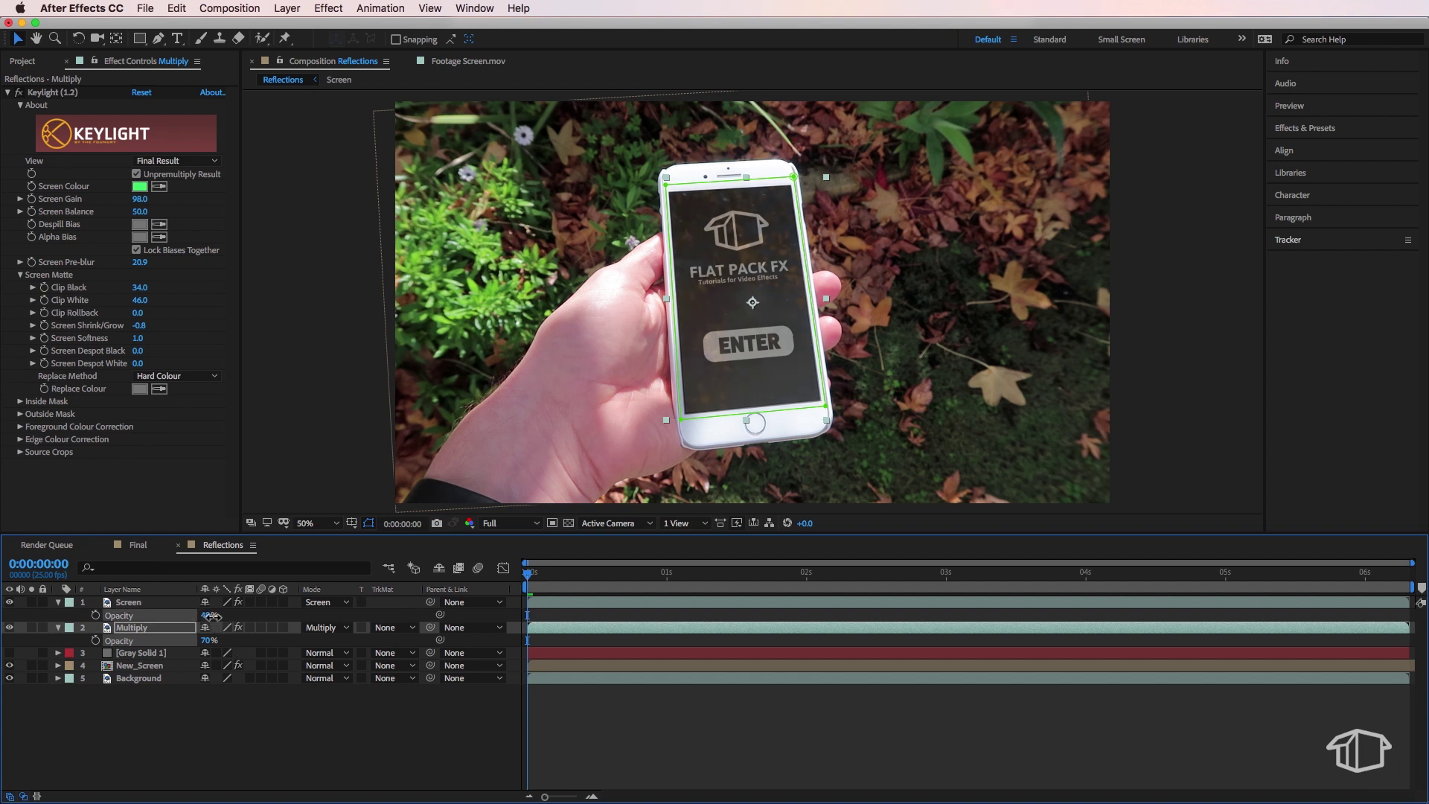
drag(212, 615, 248, 619)
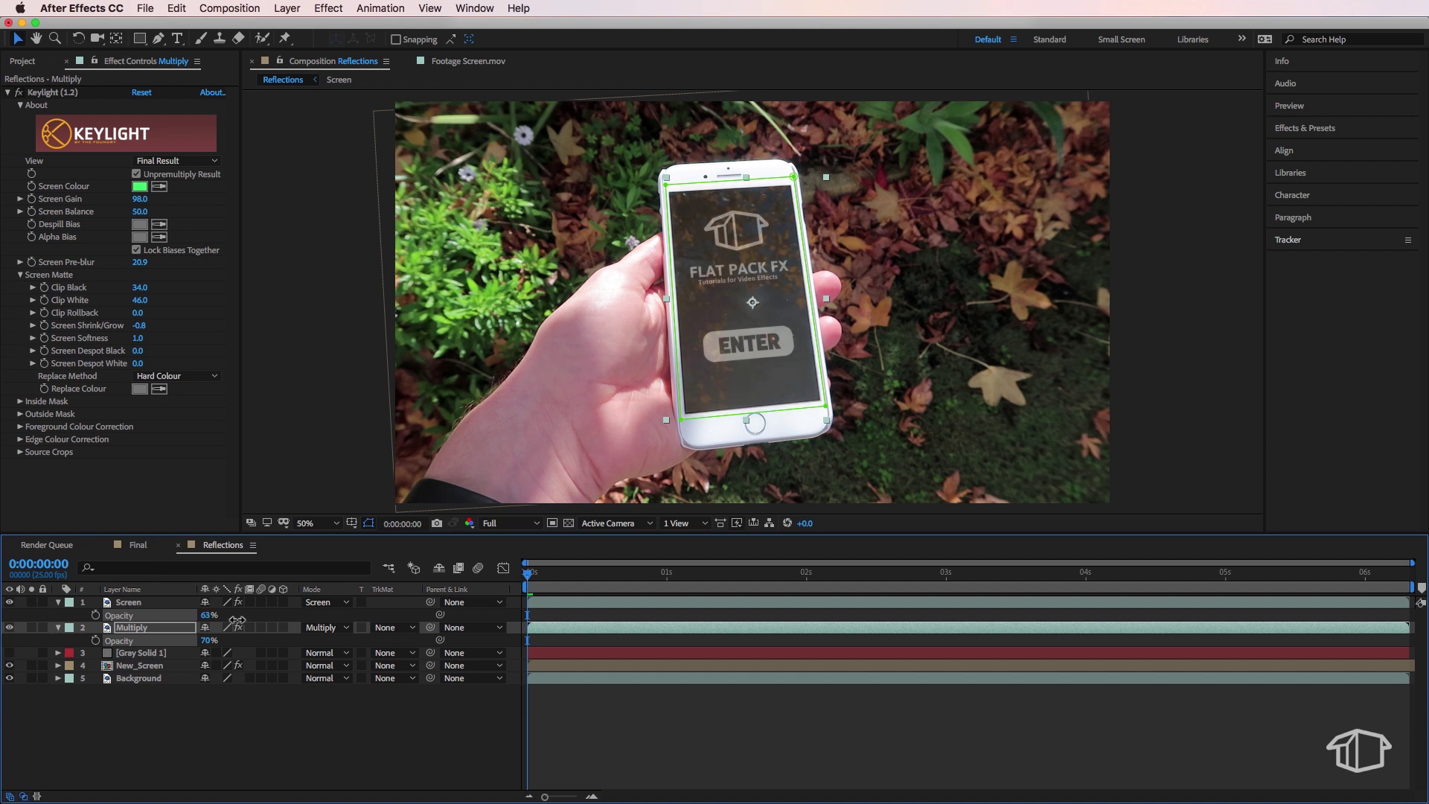
click(239, 617)
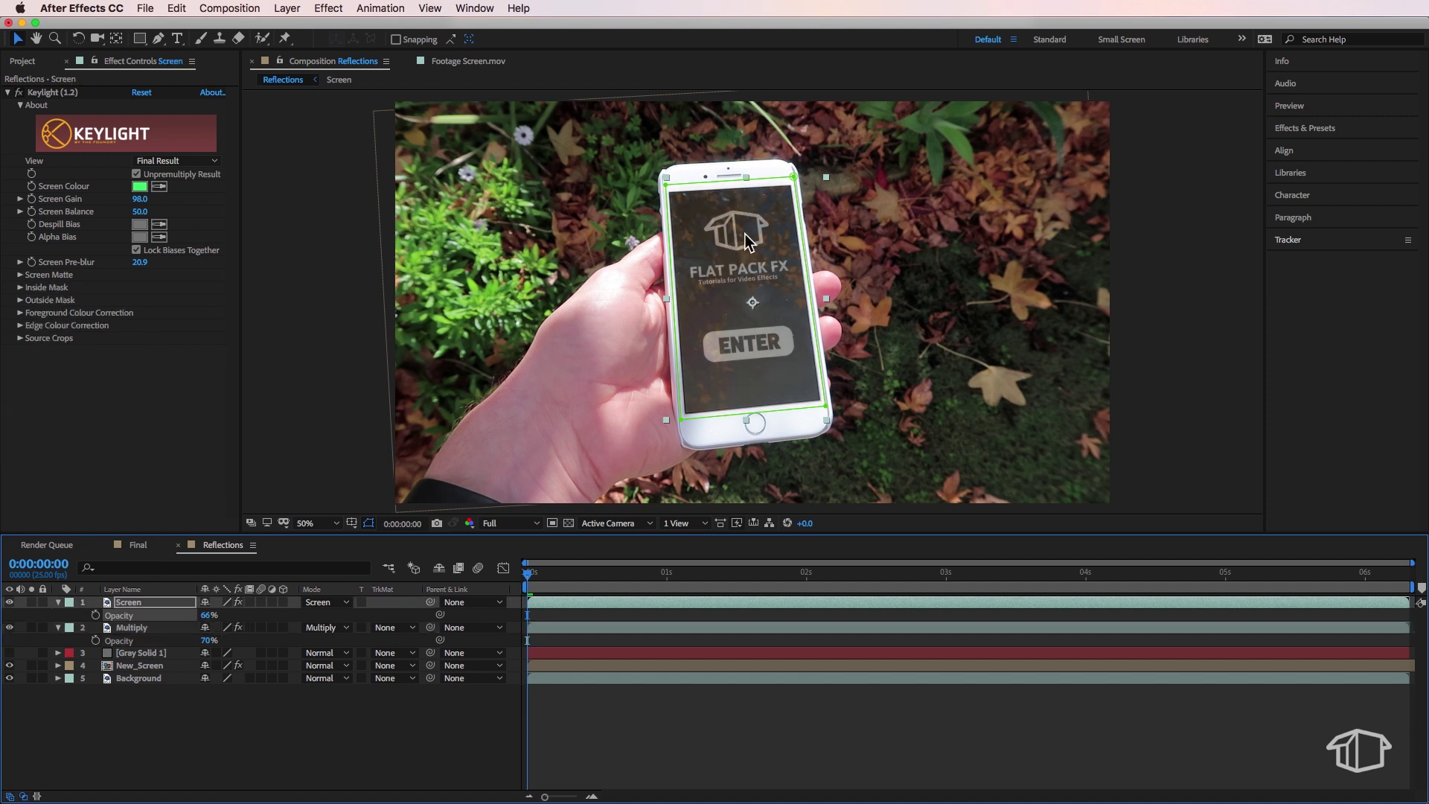
click(563, 574)
key(space)
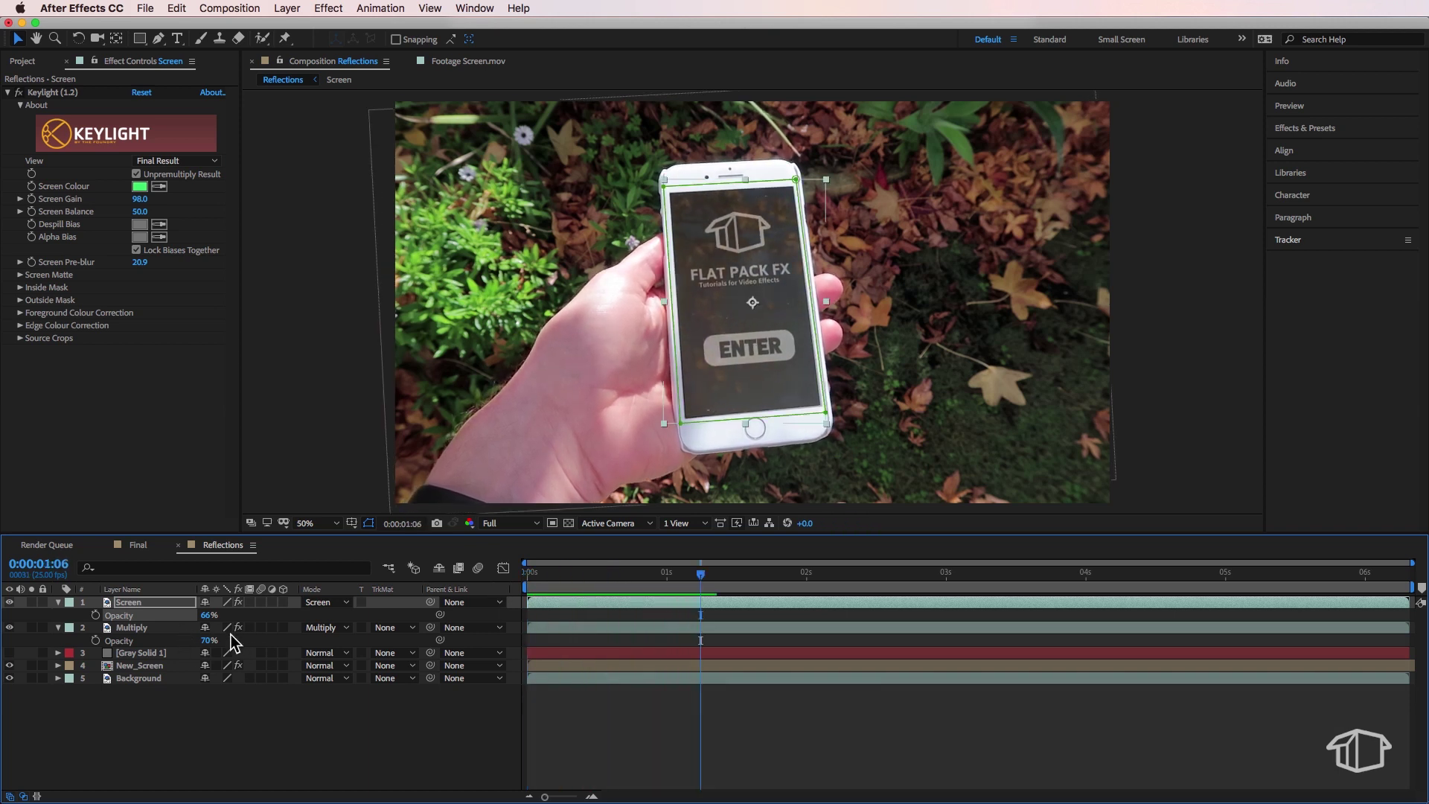
key(space)
drag(208, 618, 191, 617)
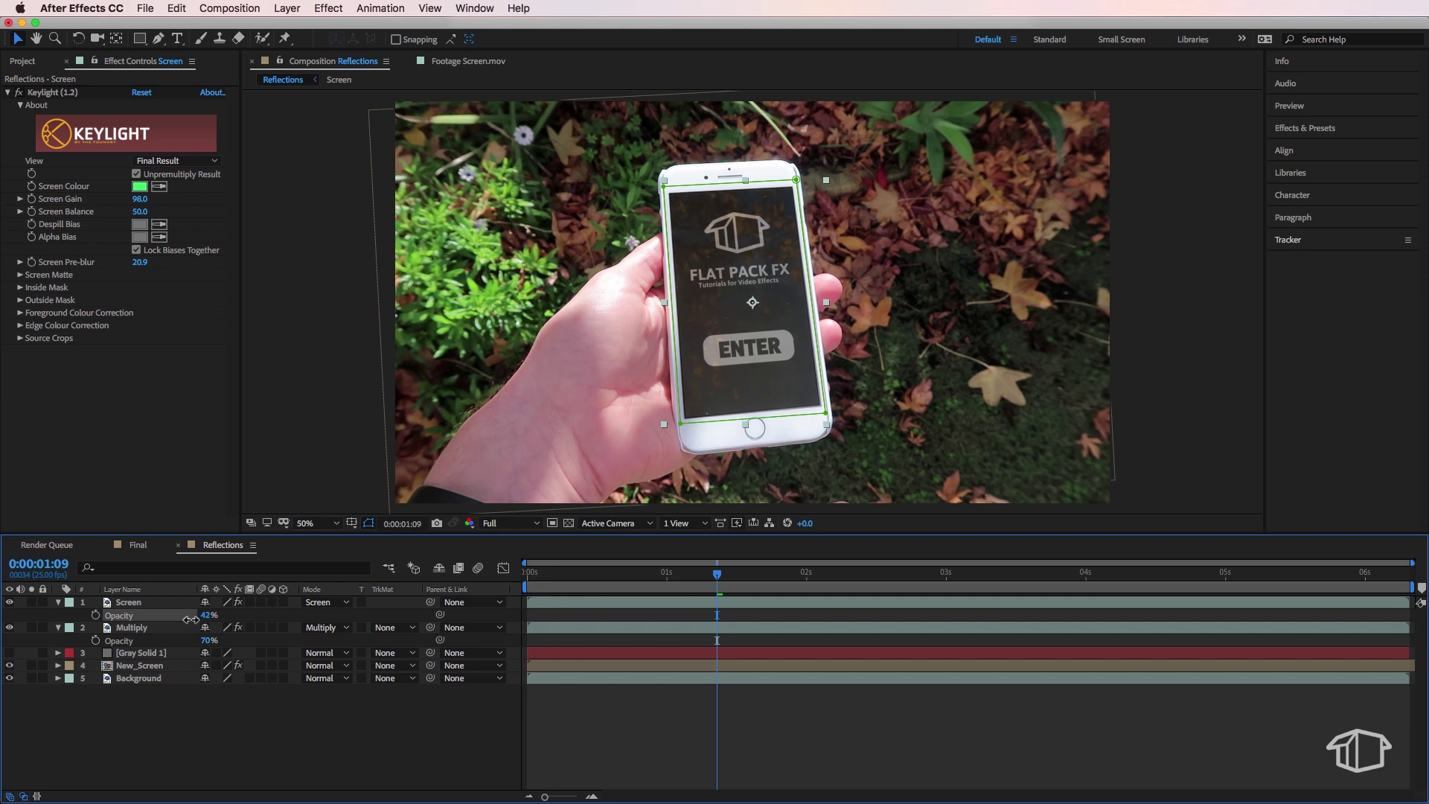
drag(191, 619, 195, 621)
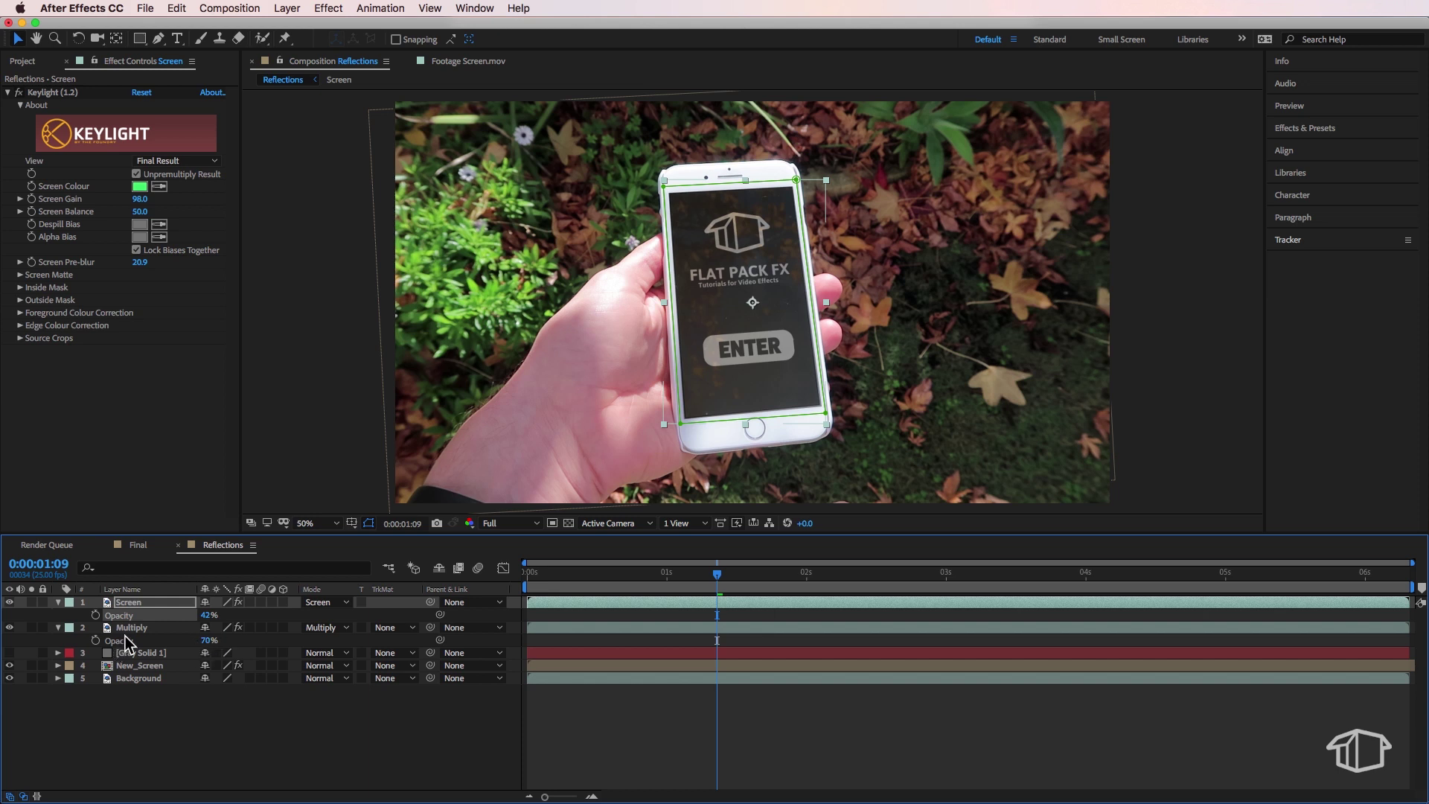
Play the composite from the start and stop at 0:00:03:19 where fingers cross the screen.
key(Home)
key(space)
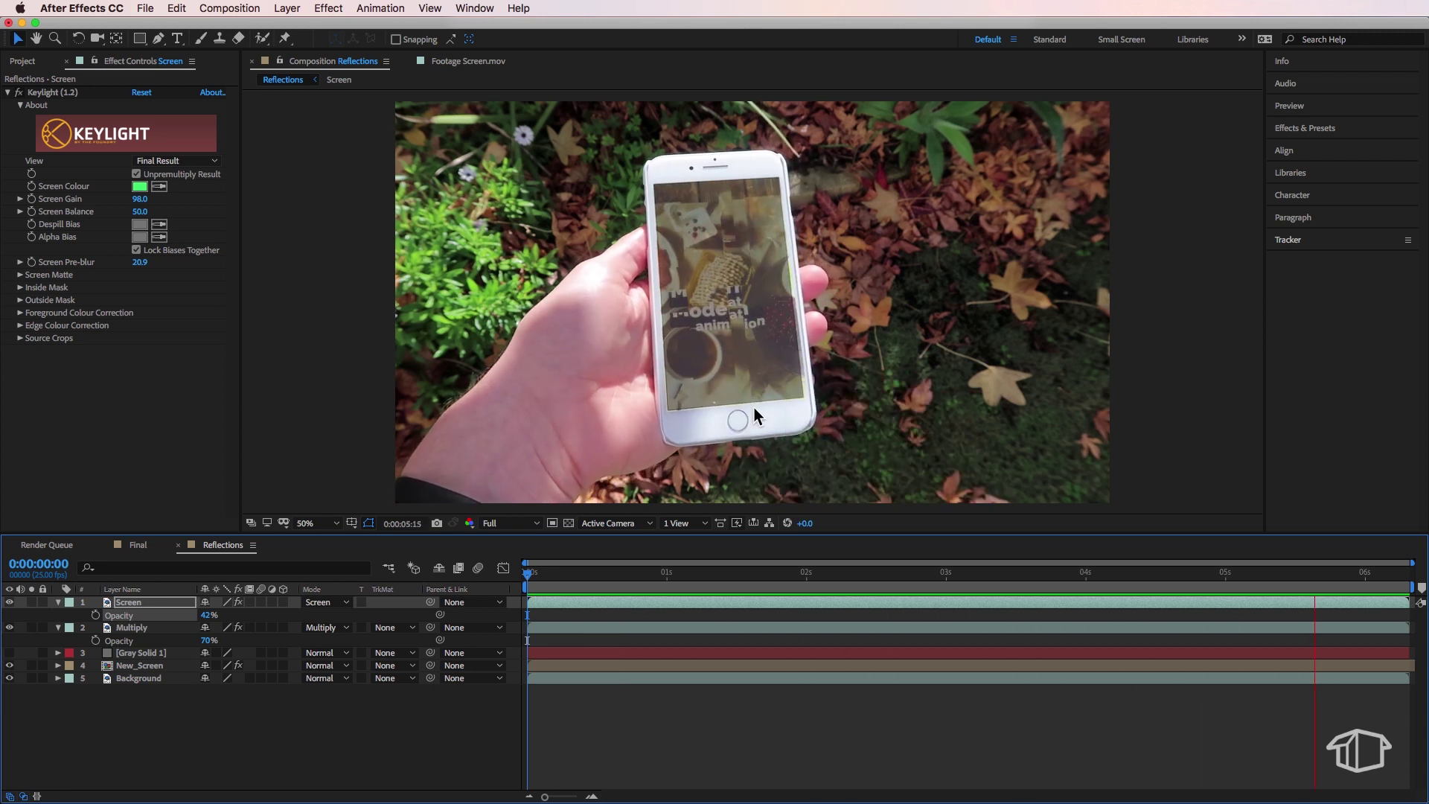
key(space)
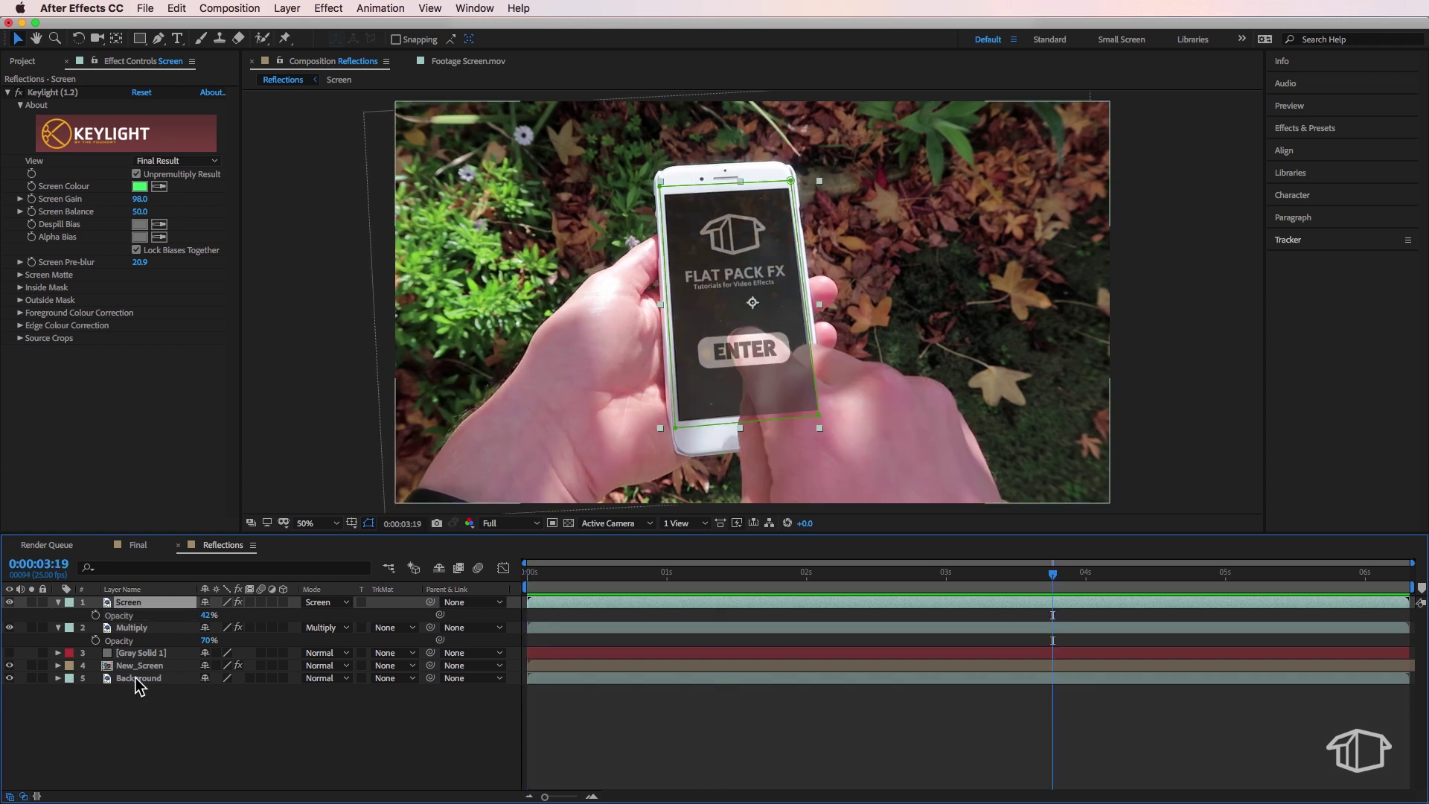
Duplicate the Screen layer and rename the copy 'Clean'.
key(super+d)
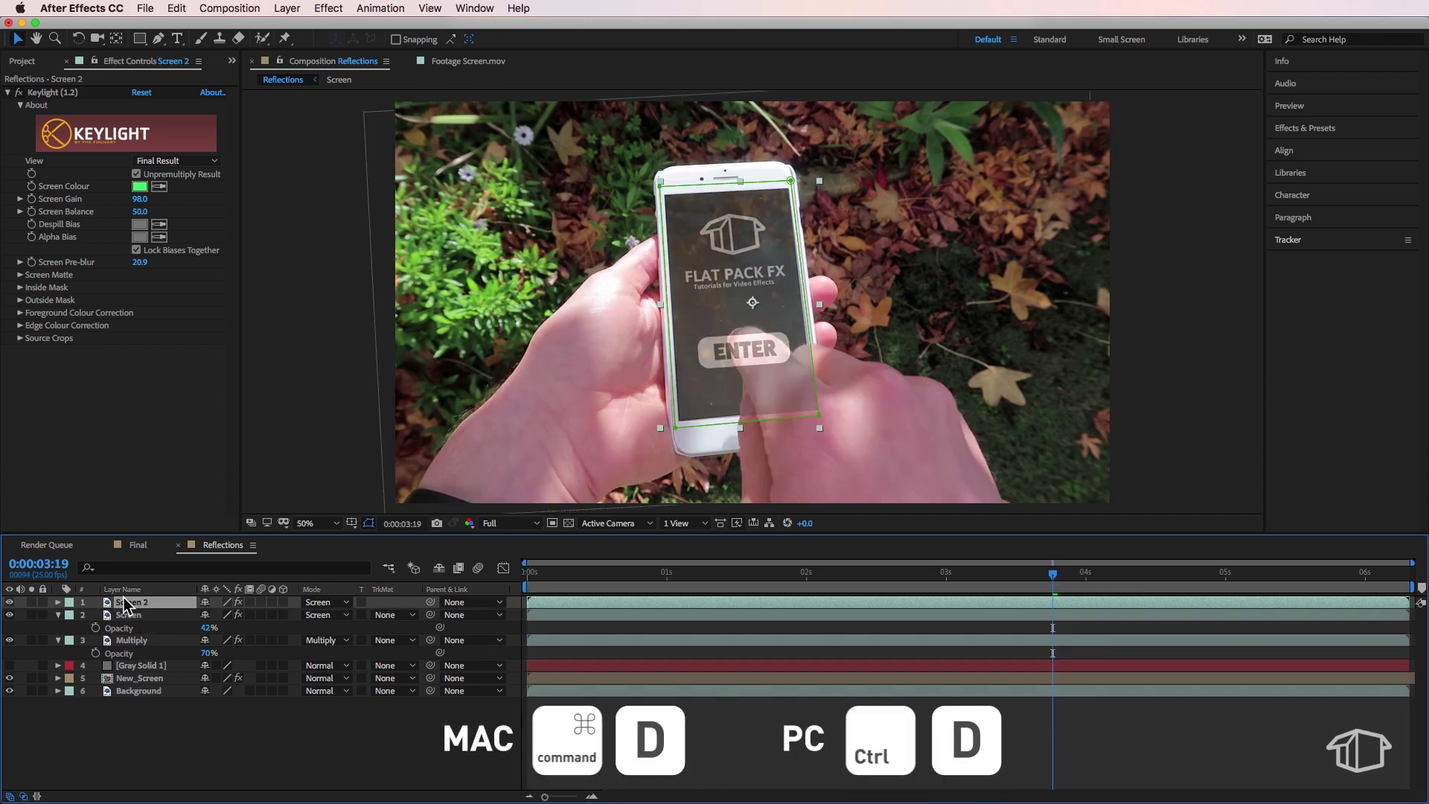
right_click(125, 604)
click(154, 789)
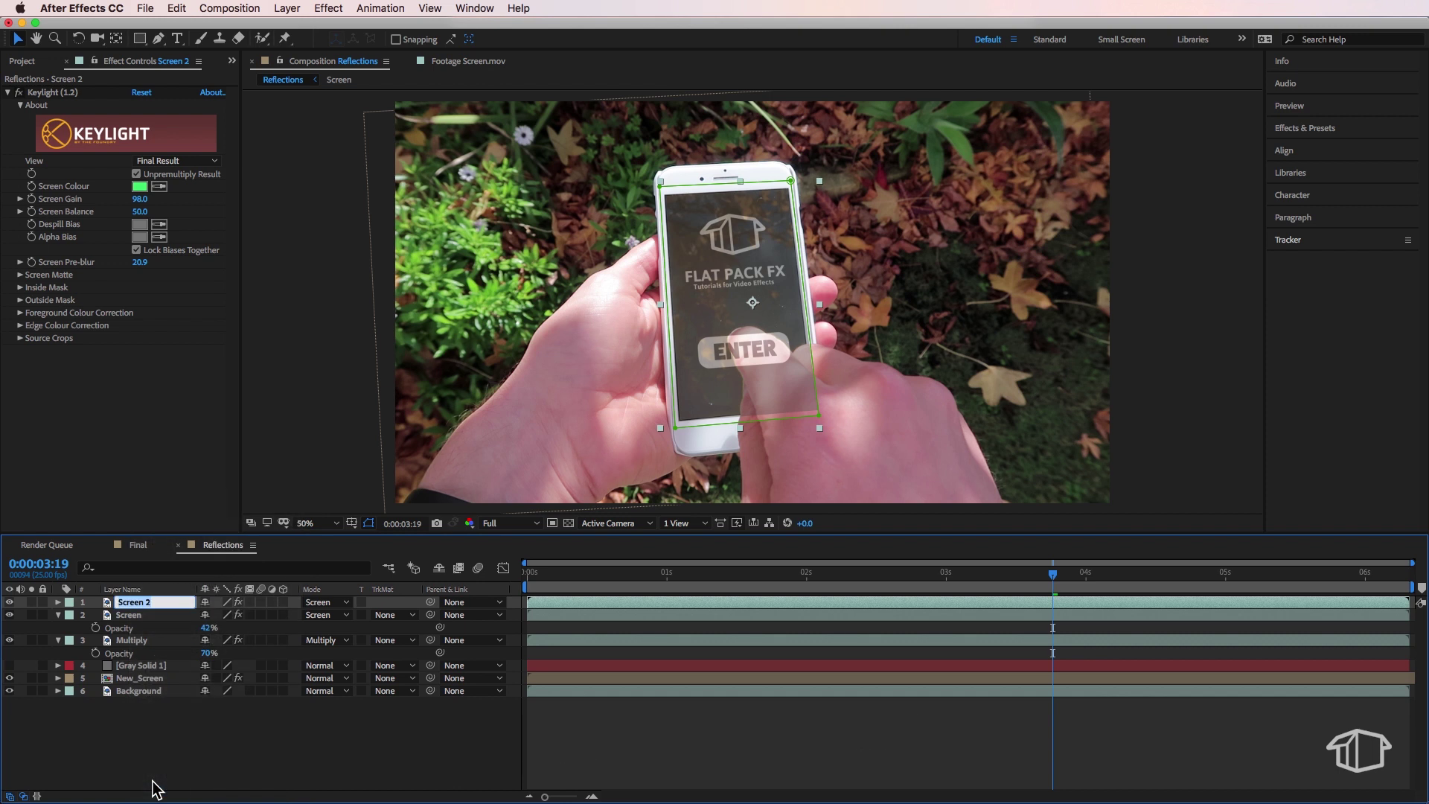
text(Clean)
key(Return)
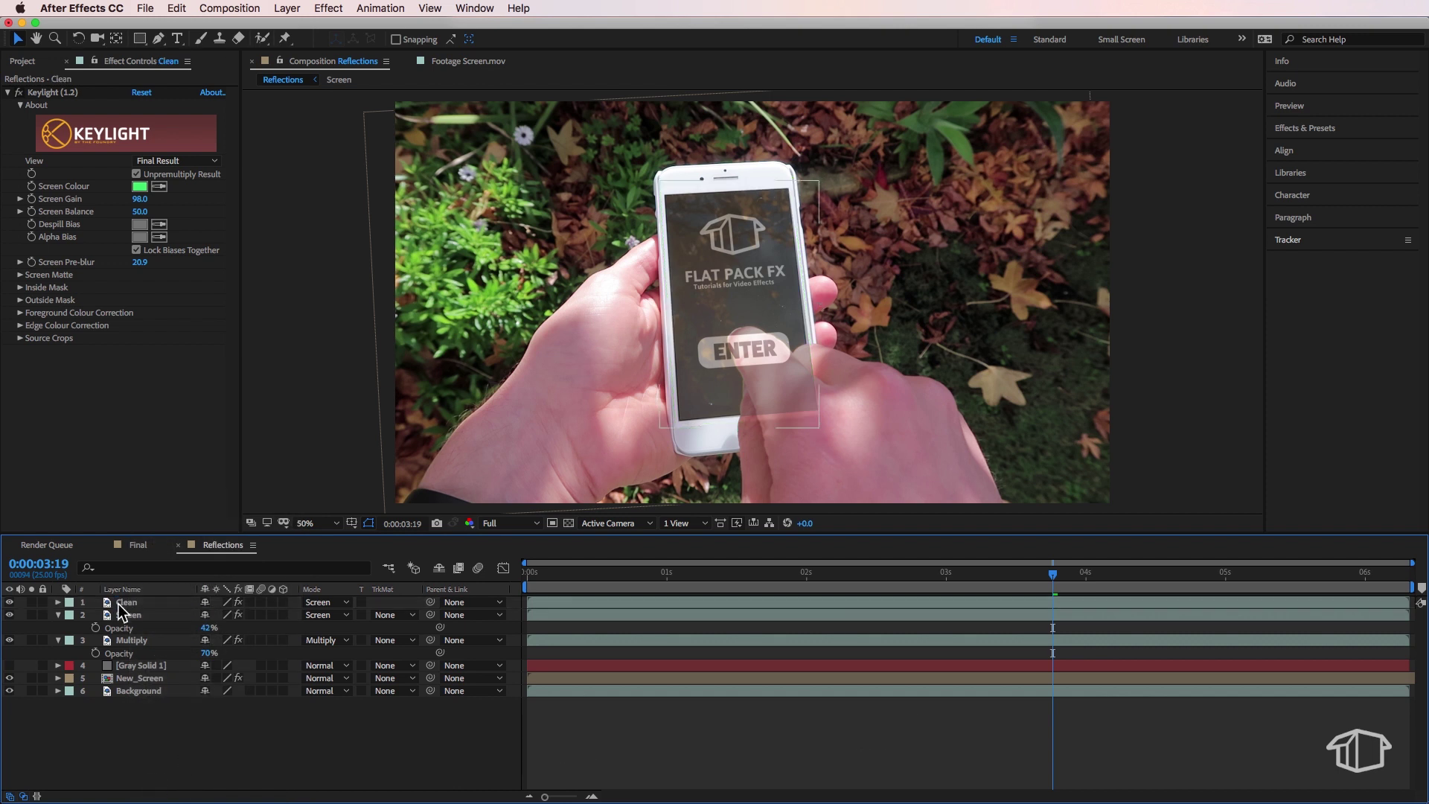
Raise Clean's opacity to 100% and reset its Keylight effect to defaults.
click(127, 604)
key(t)
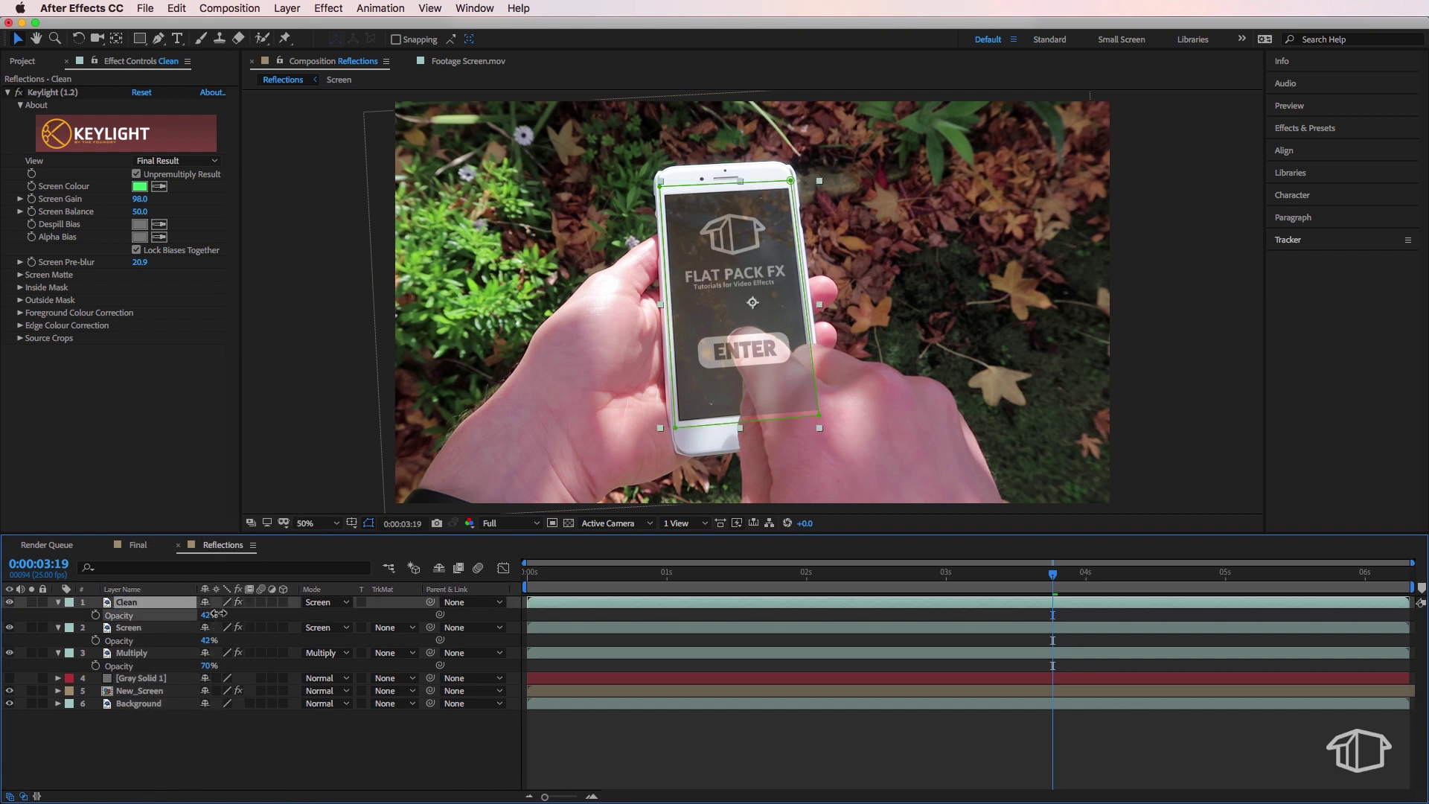
drag(208, 615, 362, 619)
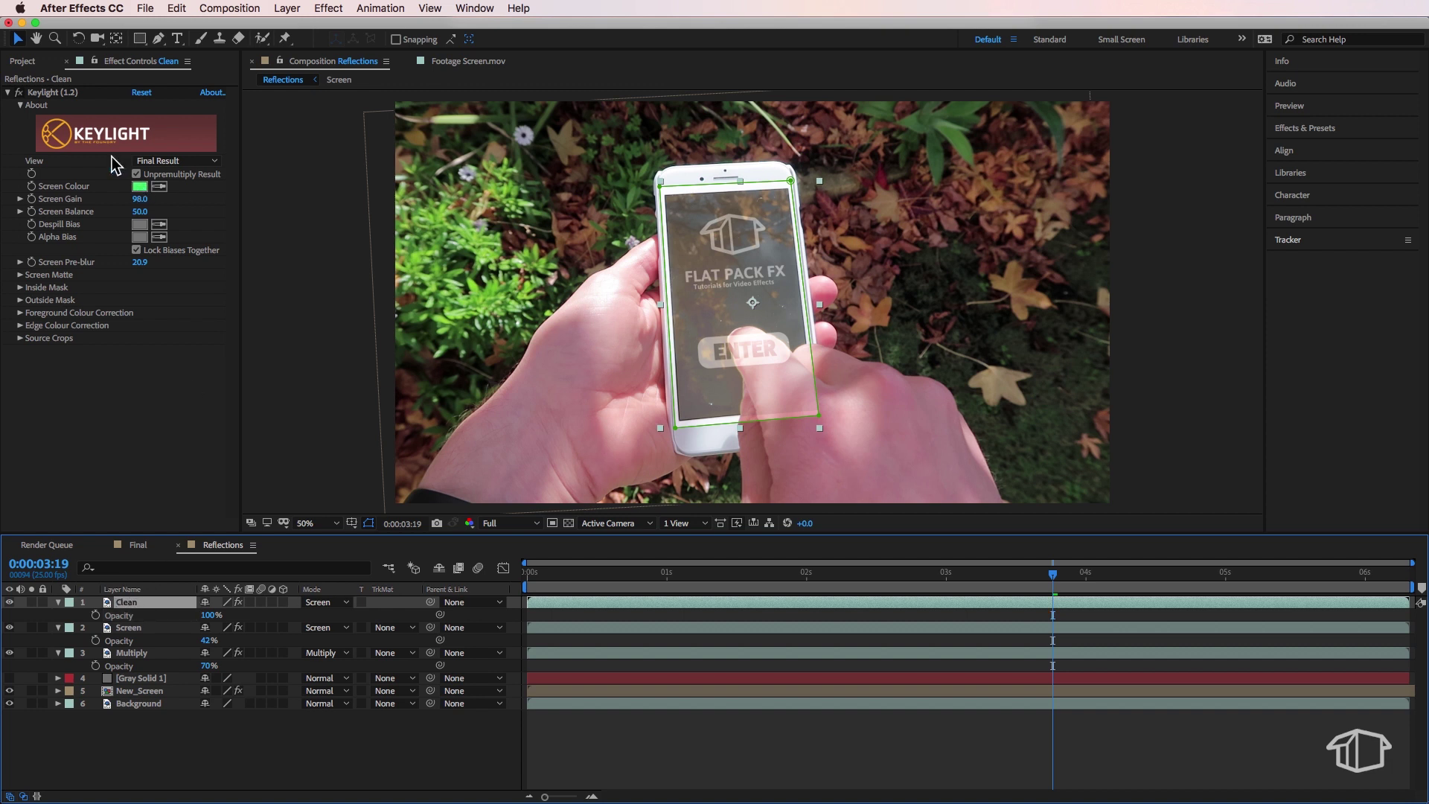
click(141, 93)
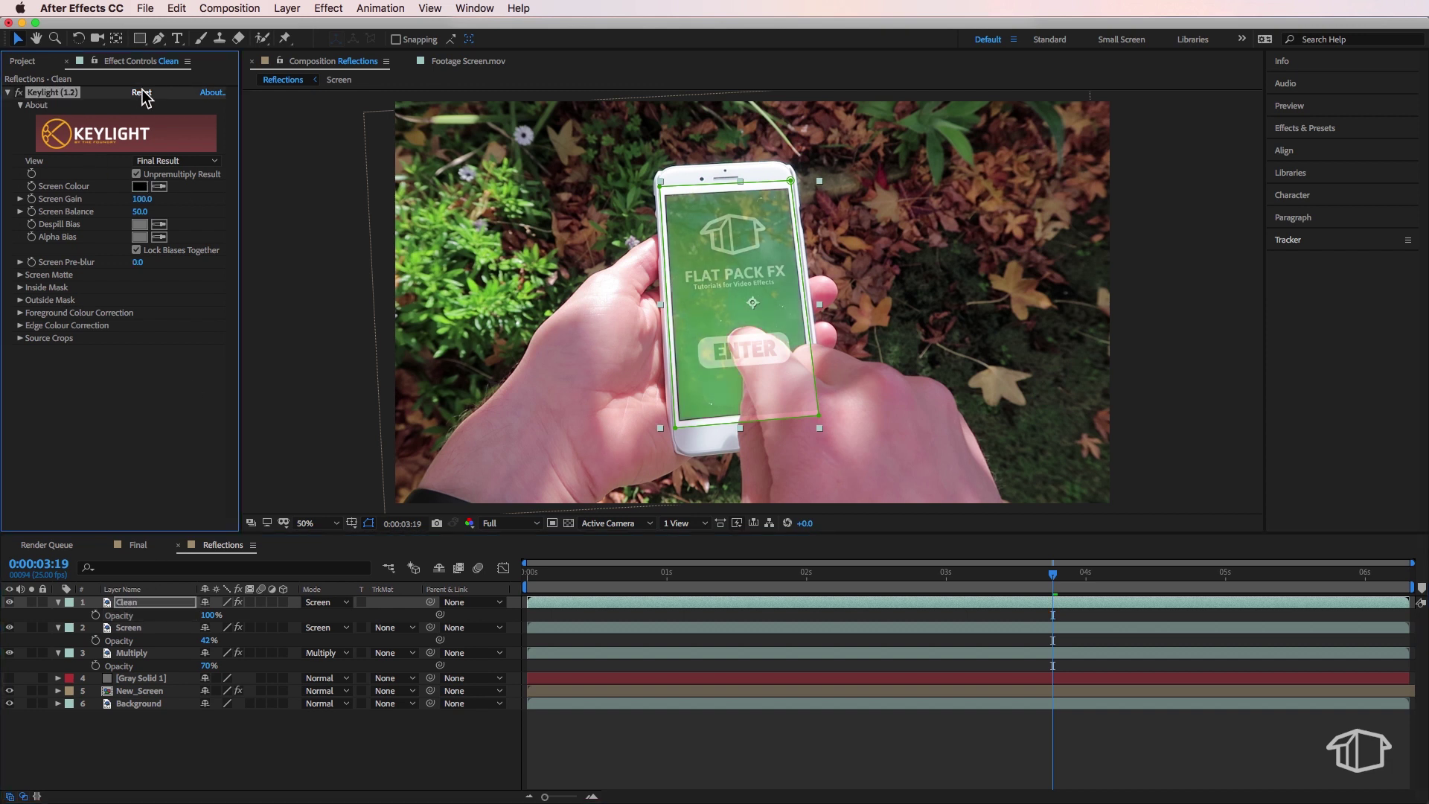
Give Clean's Mask 1 an 18-pixel feather and 18-pixel expansion.
click(59, 603)
click(58, 602)
click(71, 615)
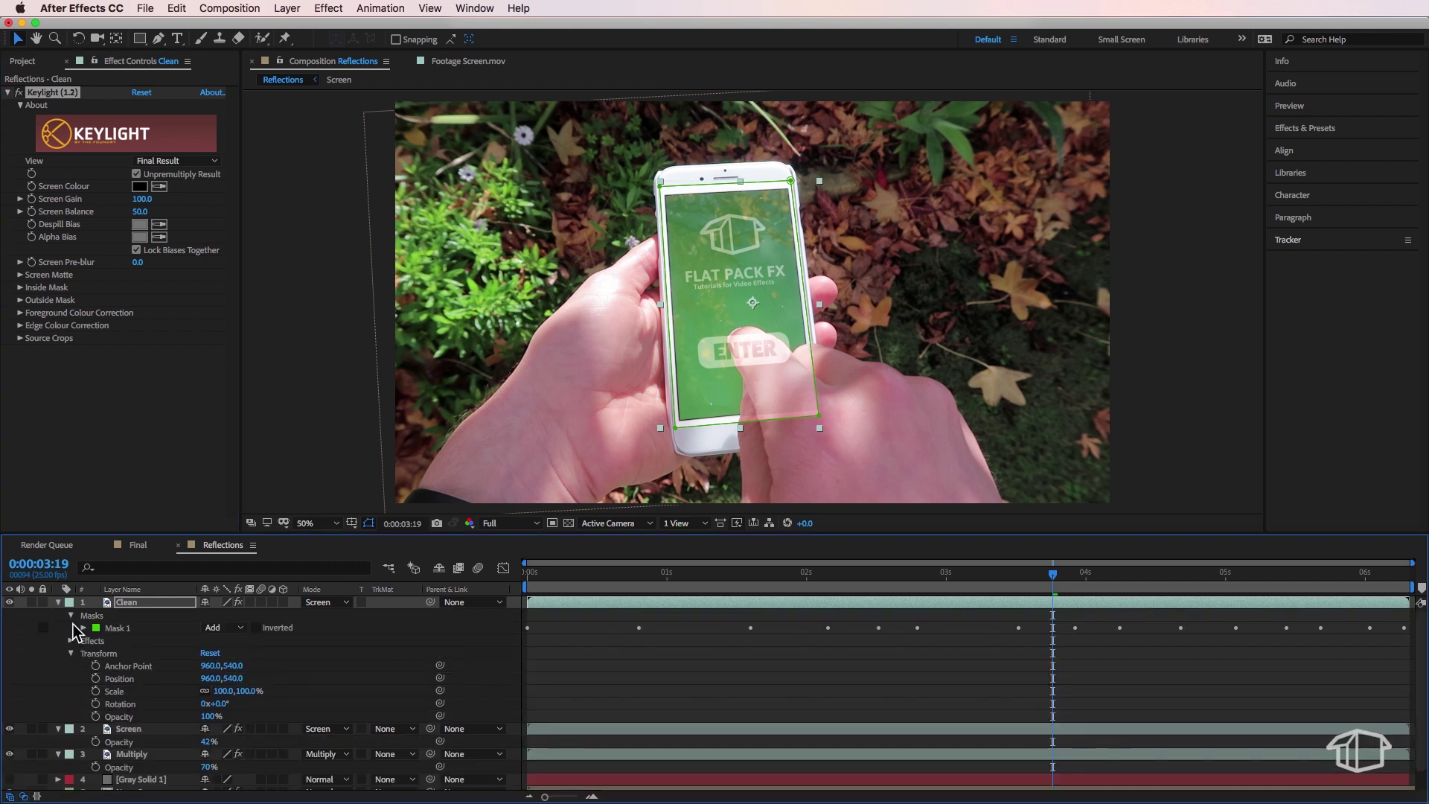
click(84, 627)
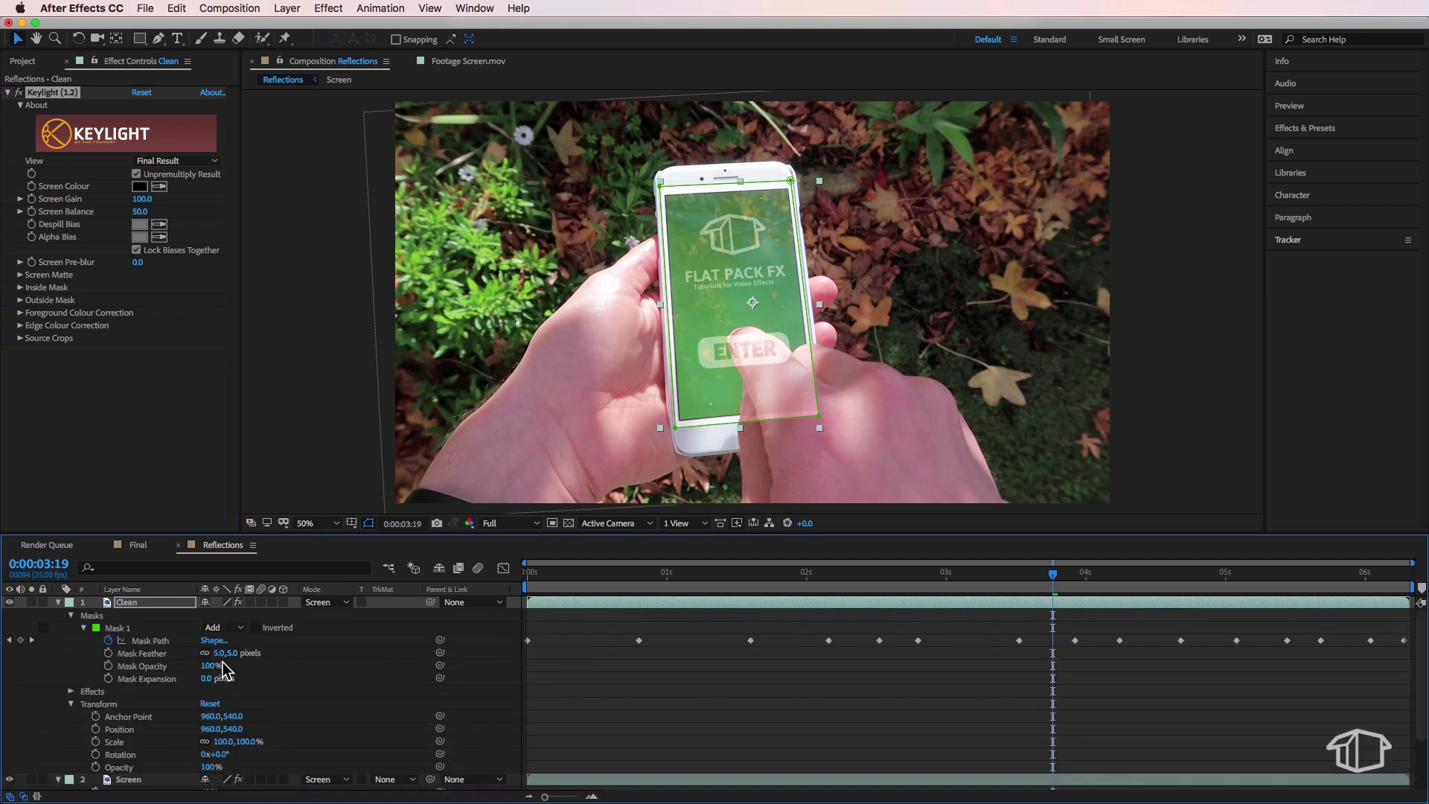
drag(211, 679, 237, 652)
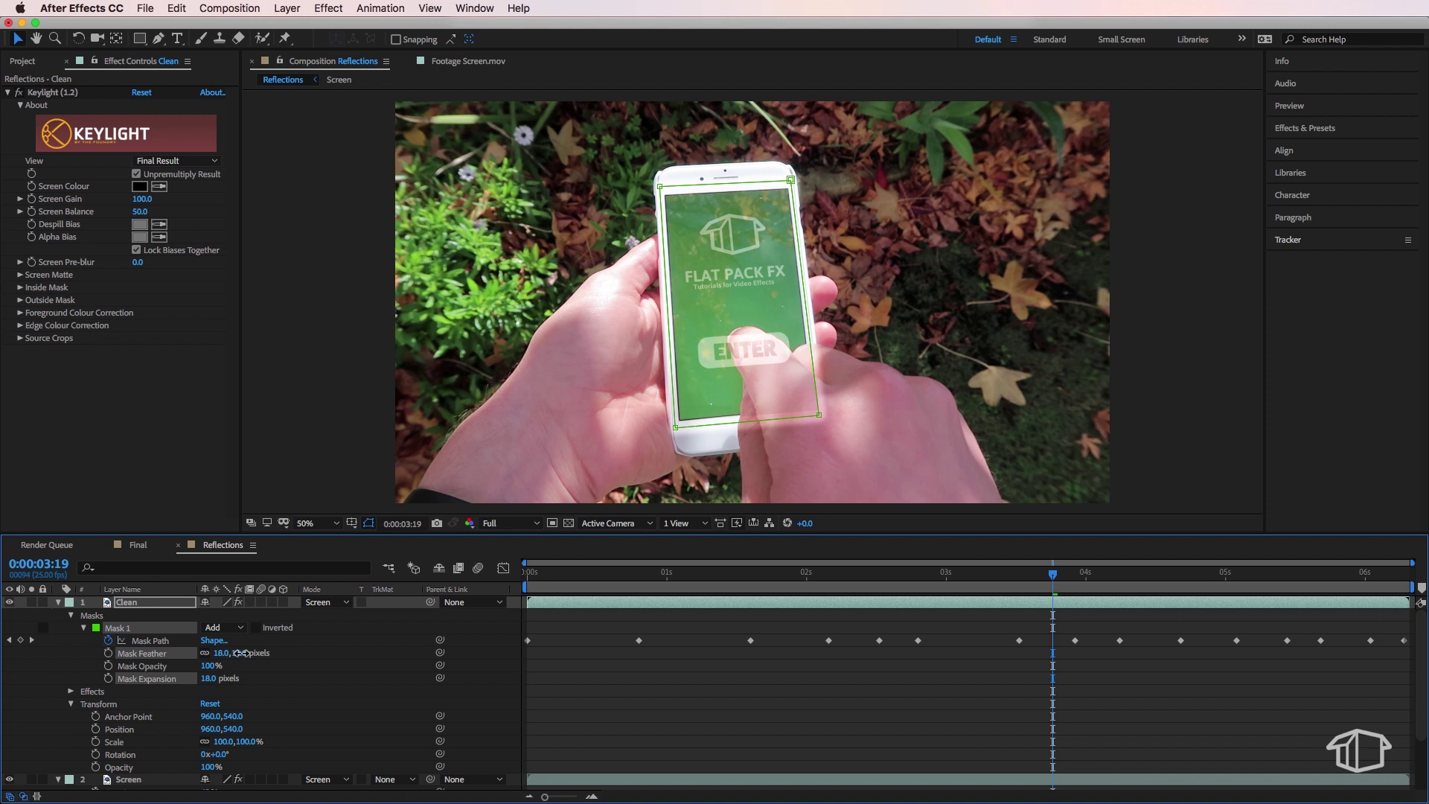
Set the Clean layer's blending mode to Normal.
click(322, 602)
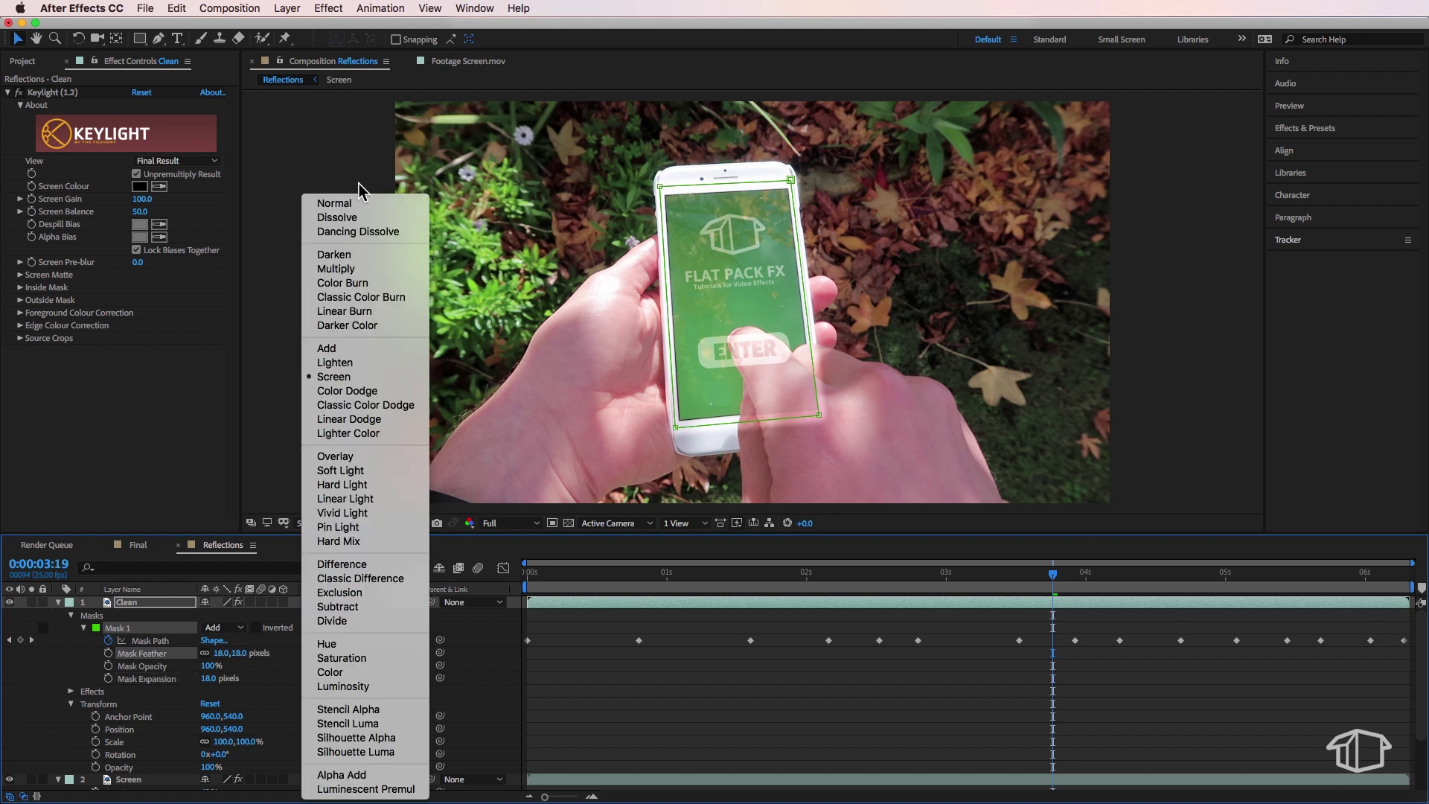
click(334, 203)
click(533, 686)
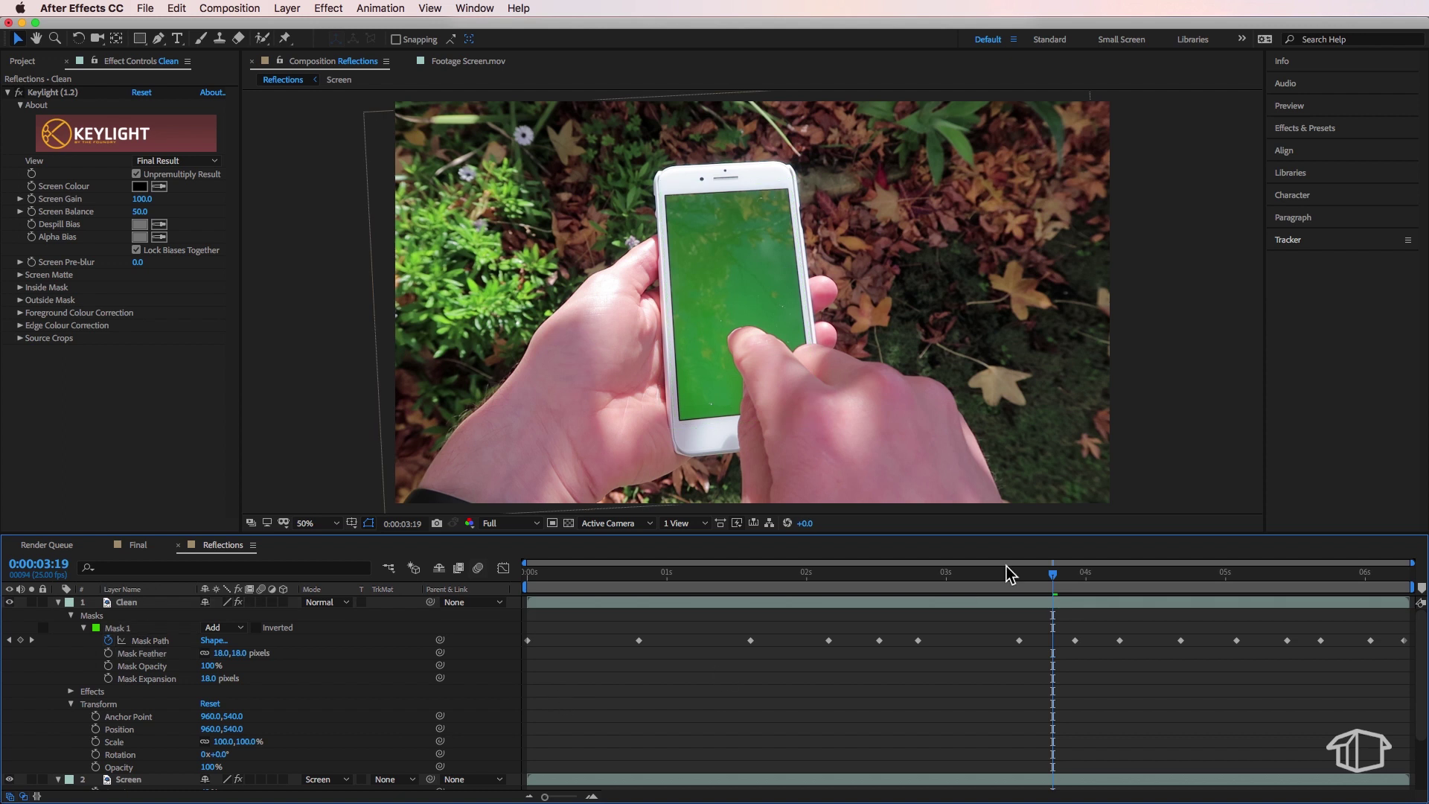
At 0:00:03:22, sample the phone's green screen as Clean's Keylight Screen Colour.
key(Page_Down)
key(Page_Down)
mouse_move(1075, 579)
mouse_down()
mouse_move(1090, 578)
mouse_move(1070, 579)
mouse_up()
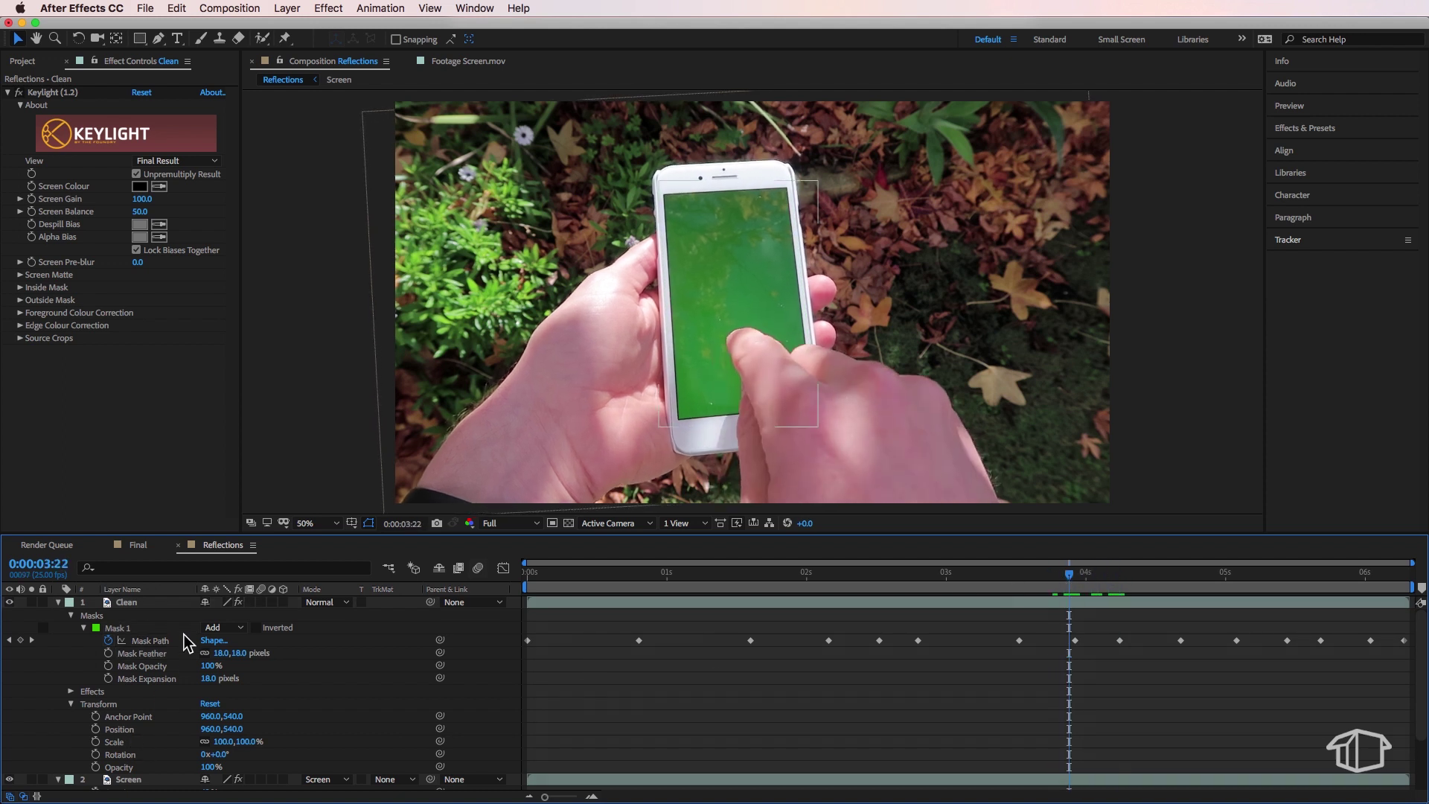
click(612, 248)
click(158, 186)
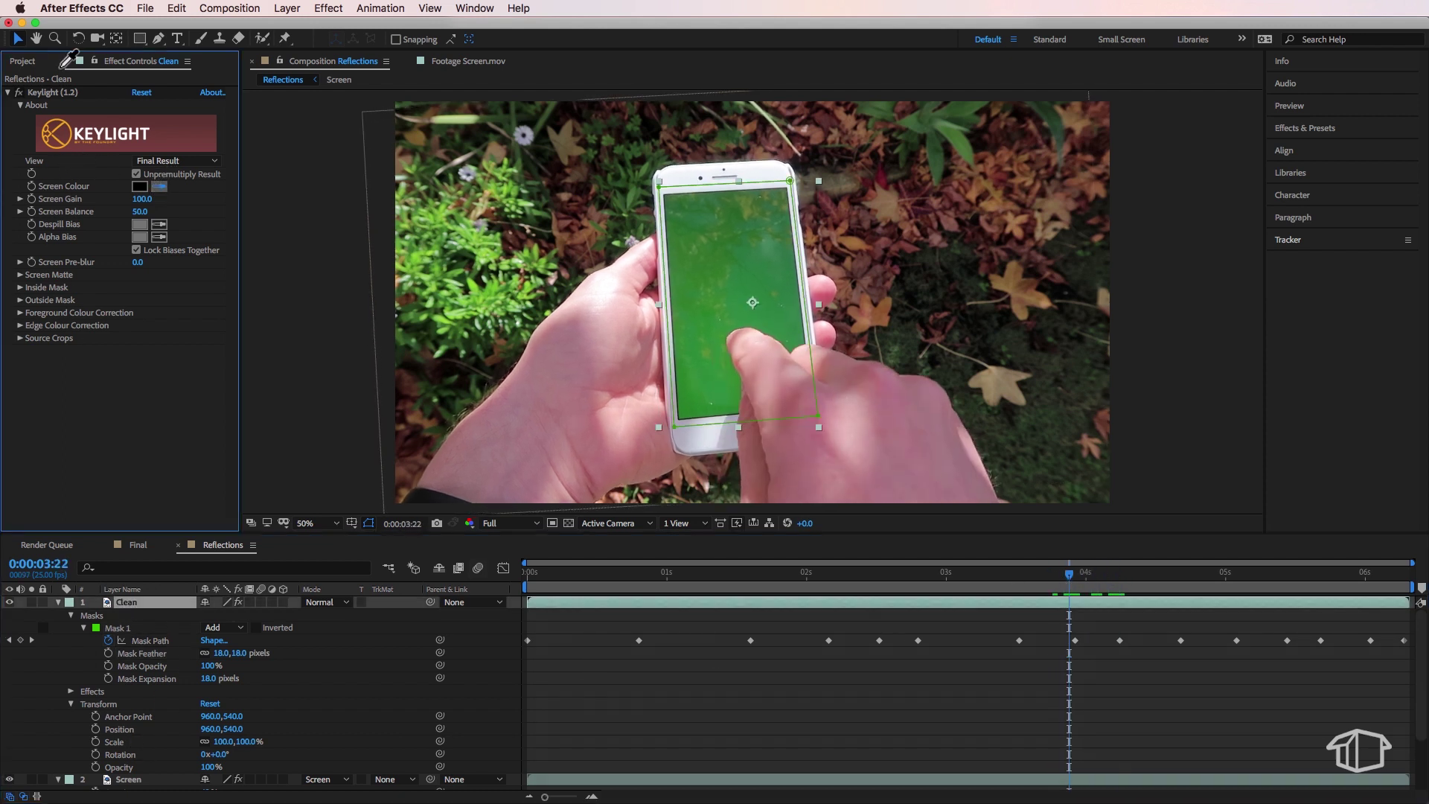
click(763, 276)
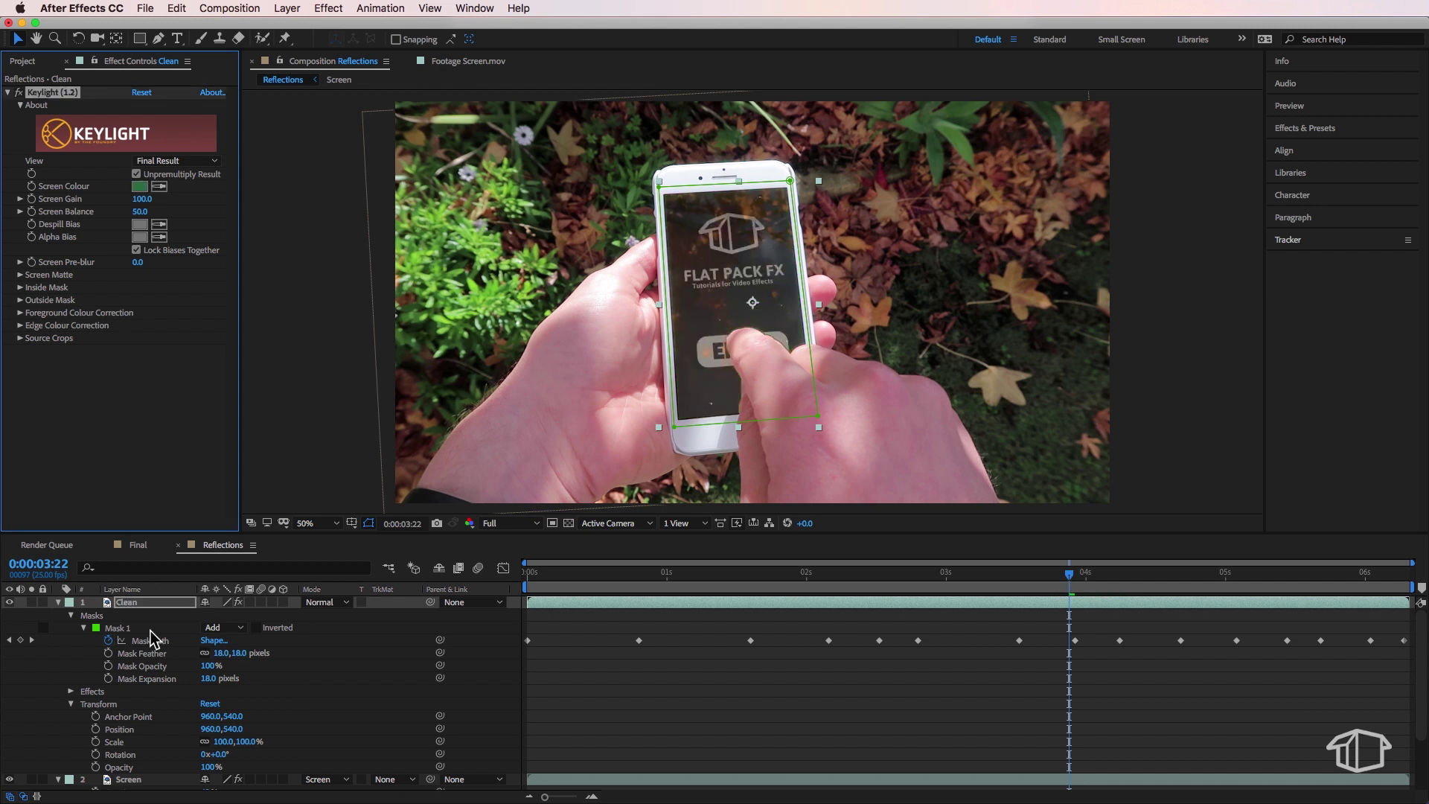
Hide the Screen and Multiply reflection layers and set Keylight's Screen Gain to 307.
scroll(78, 675, down, 3)
scroll(78, 675, down, 3)
click(9, 707)
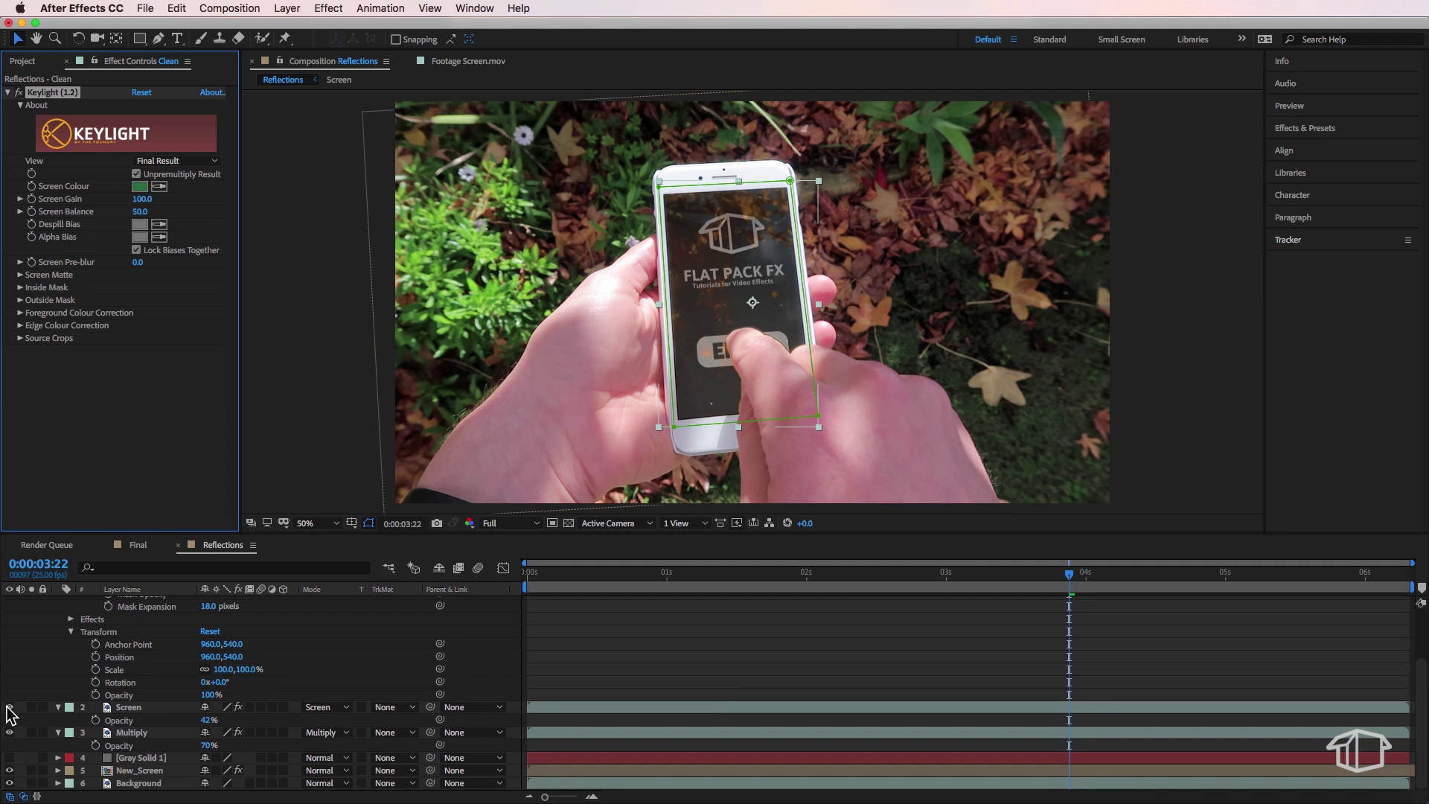
click(9, 732)
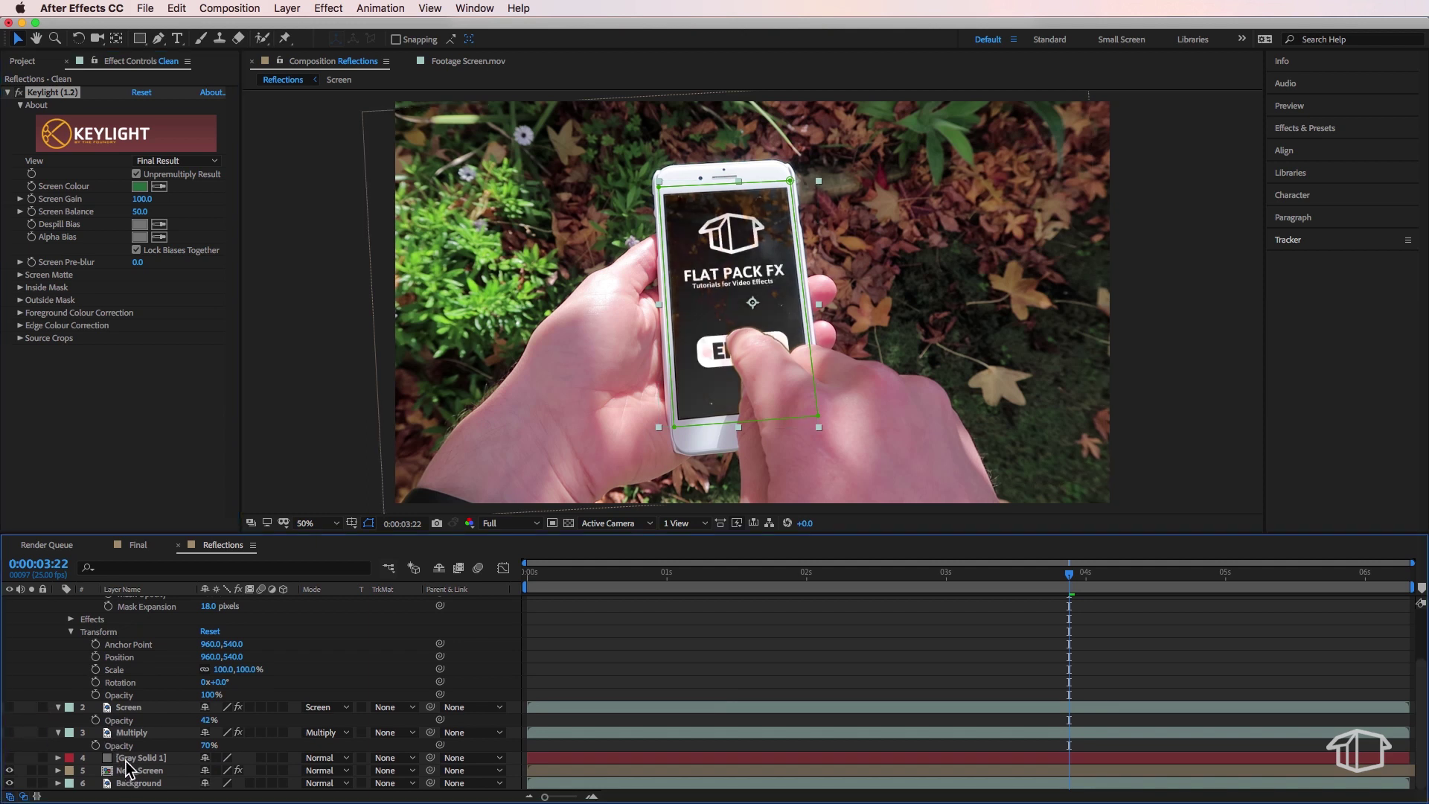
scroll(130, 713, up, 5)
drag(142, 199, 158, 198)
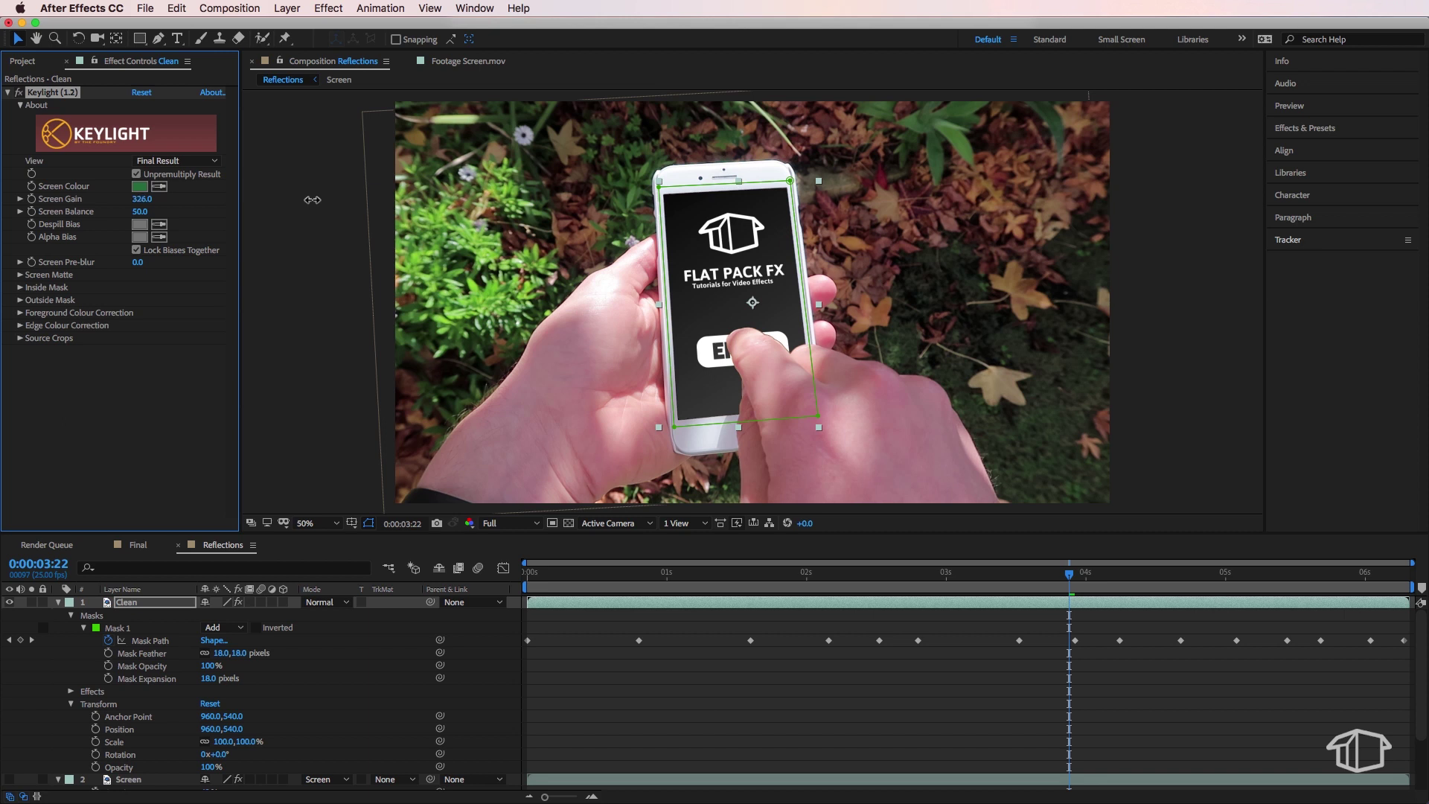
drag(312, 200, 137, 239)
In Screen Matte view, set Clip Black to 19 and Clip White to 44, then return to Final Result.
click(17, 274)
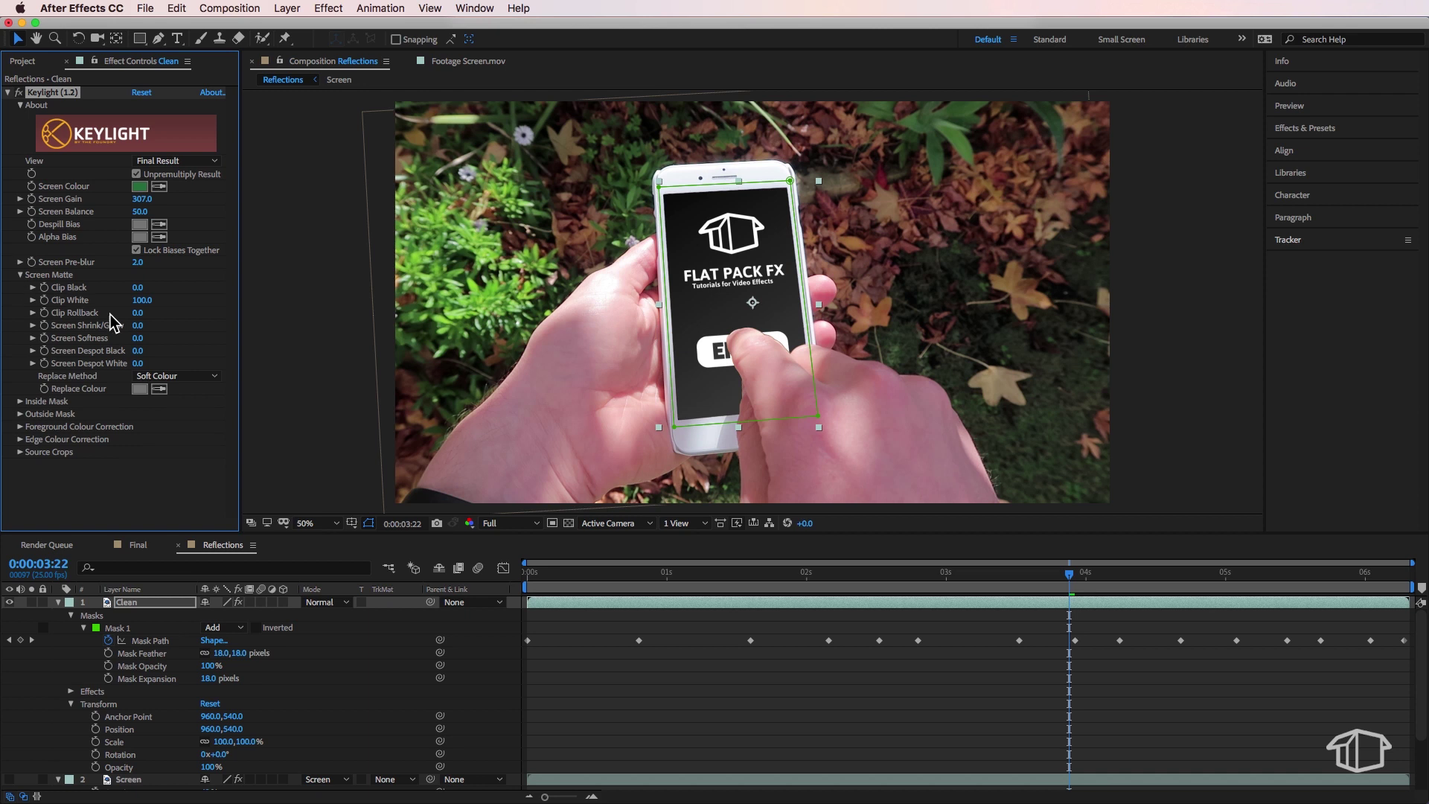
click(166, 161)
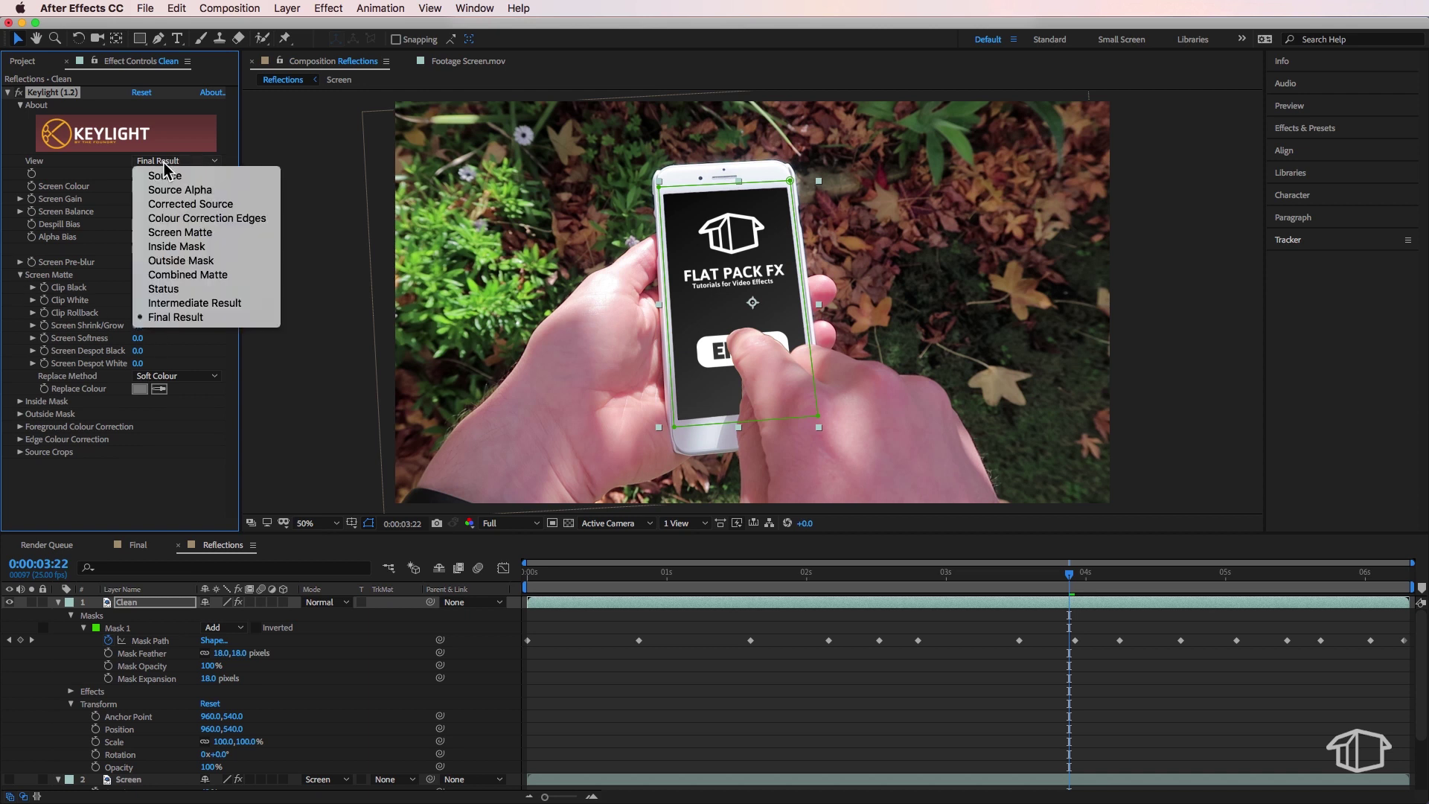
click(180, 232)
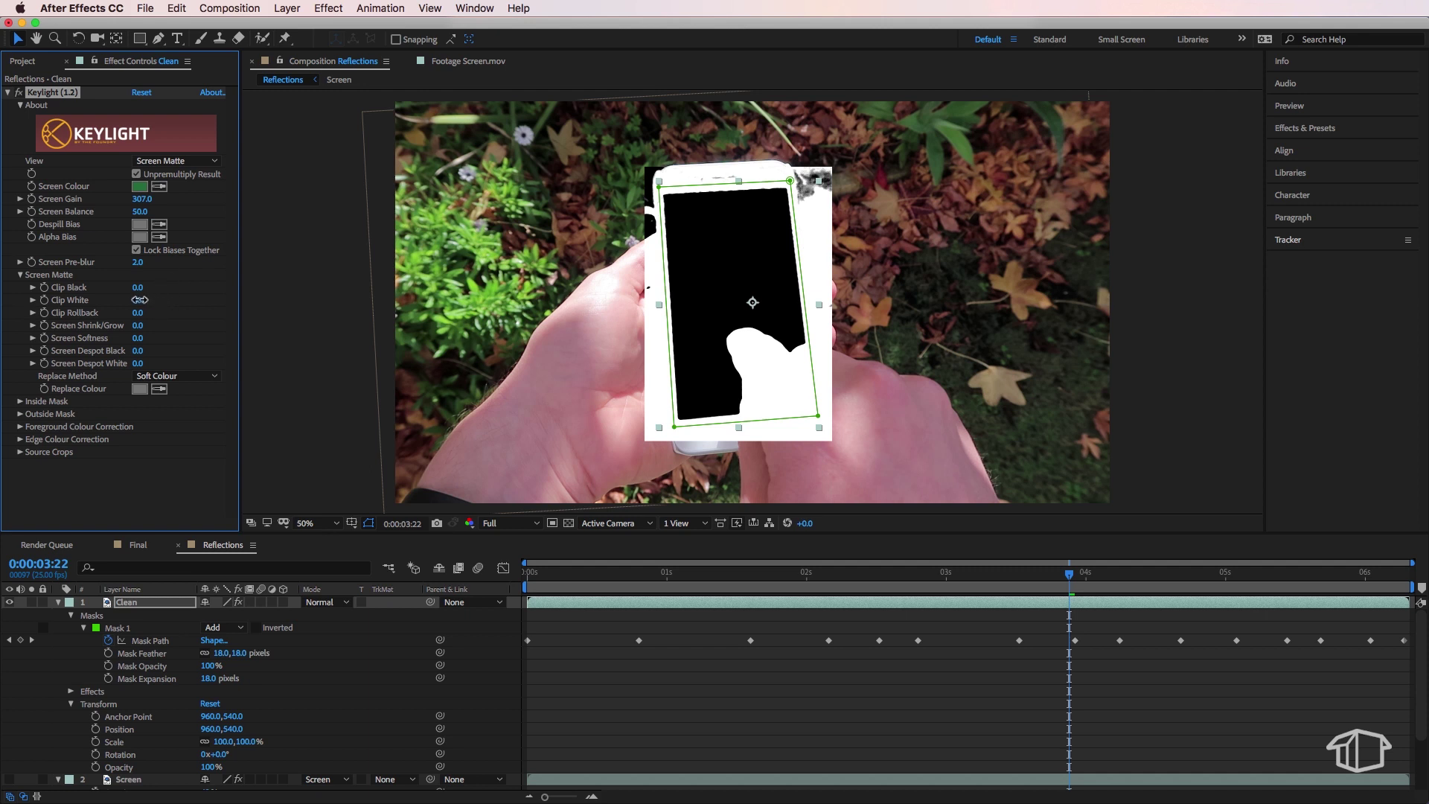
mouse_move(139, 300)
mouse_down()
mouse_move(74, 307)
mouse_move(168, 288)
mouse_move(141, 289)
mouse_move(137, 303)
mouse_move(159, 303)
mouse_move(133, 288)
mouse_up()
click(187, 162)
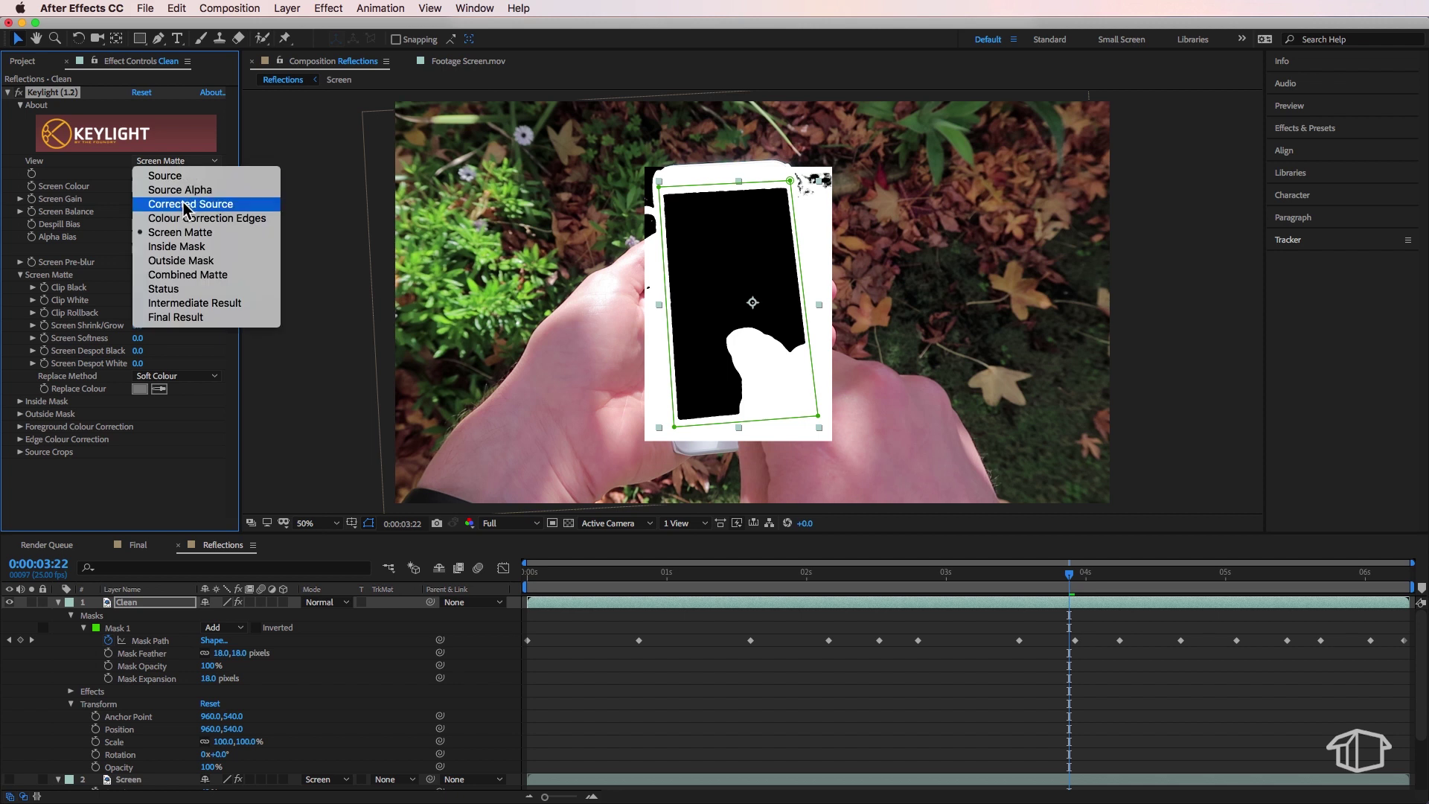
click(216, 319)
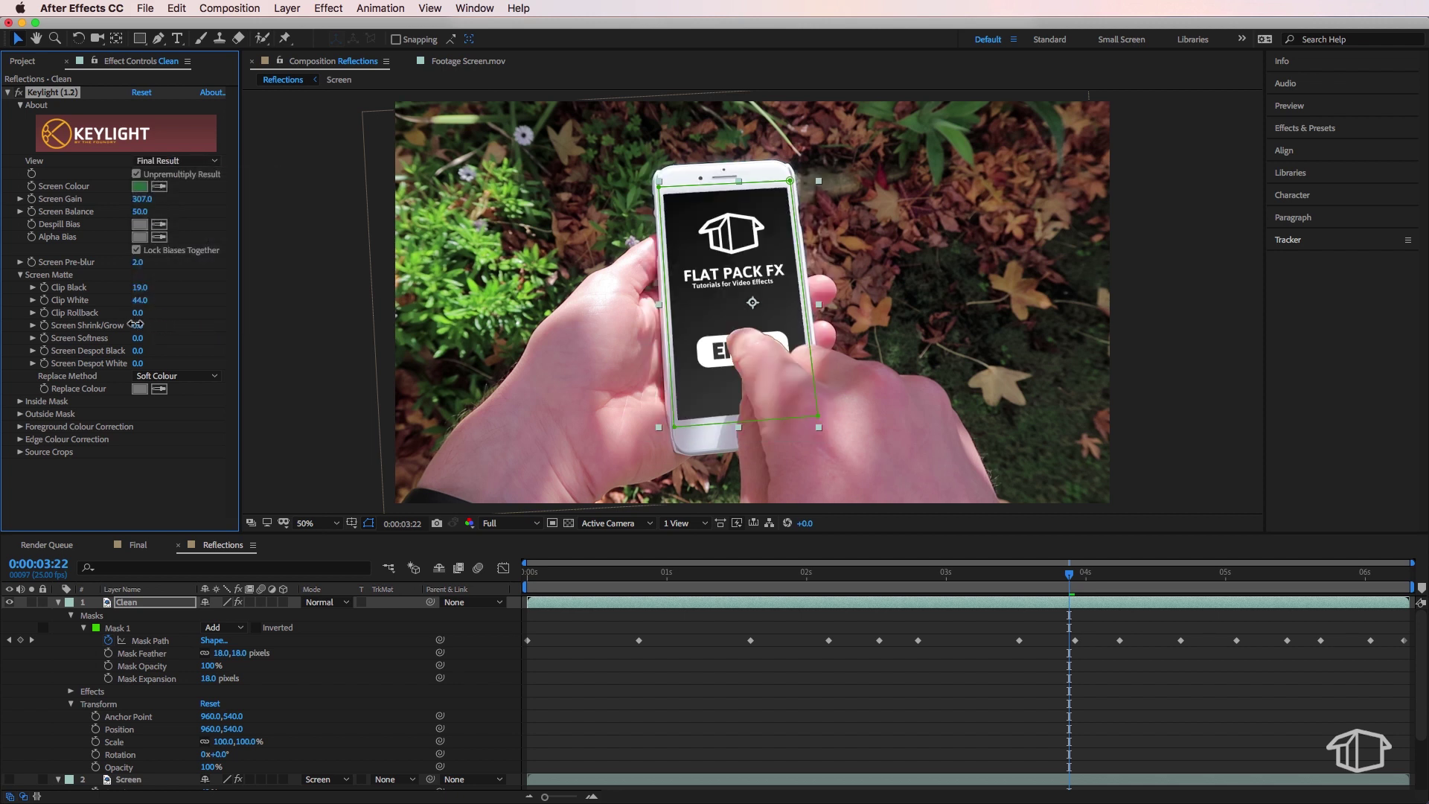
Set Screen Shrink/Grow to -2.0, Screen Softness to 1.4, and Replace Method to Source.
drag(135, 324, 125, 325)
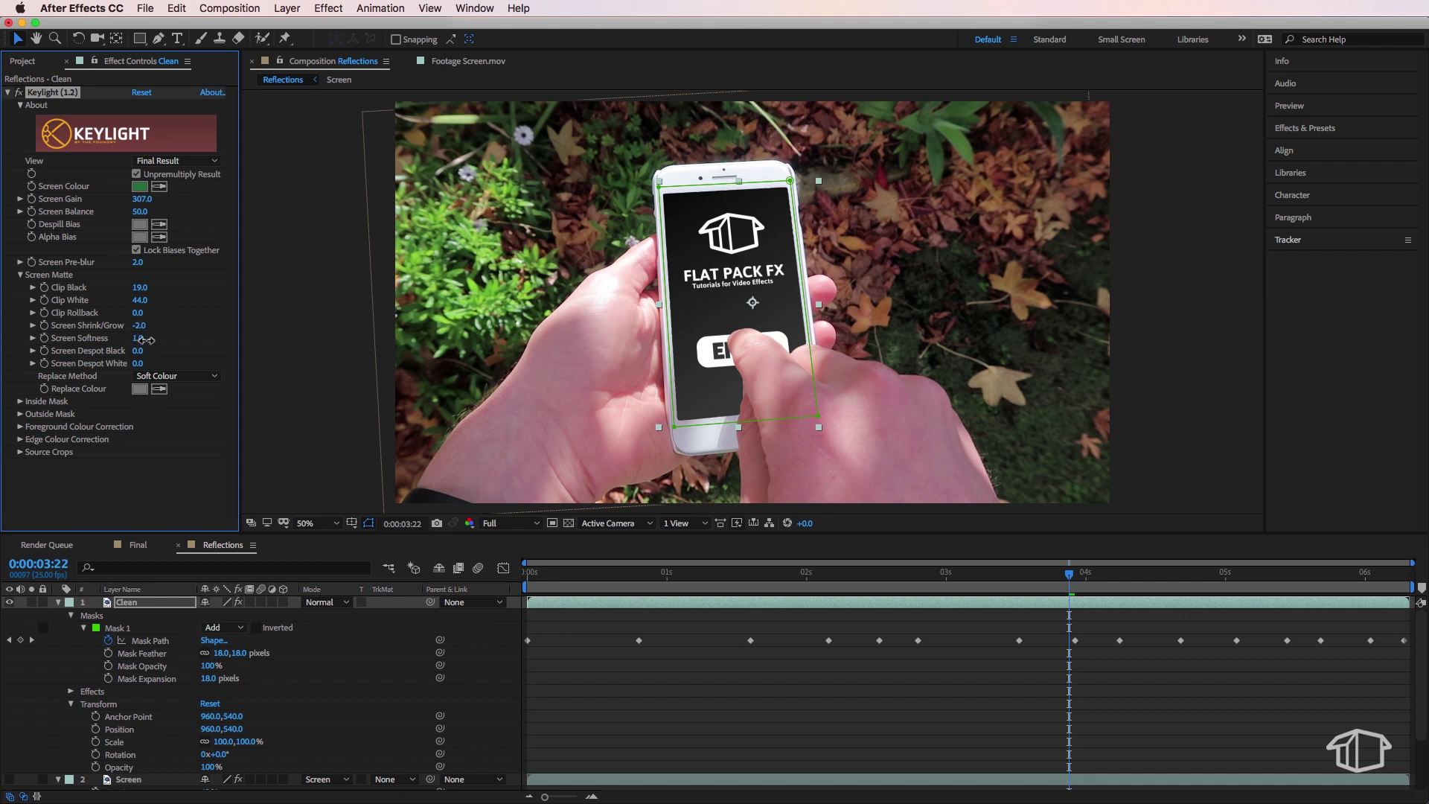
click(194, 377)
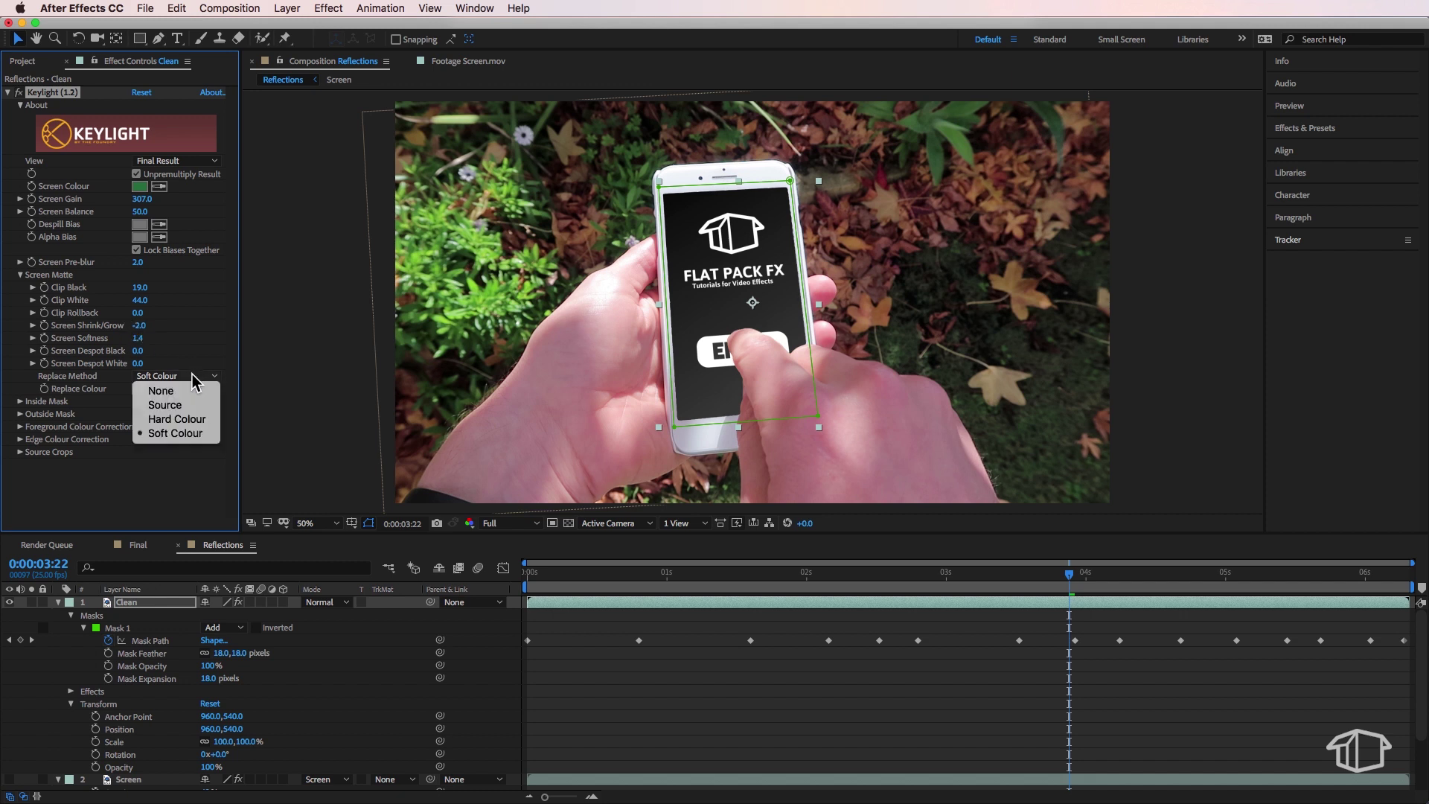
click(186, 410)
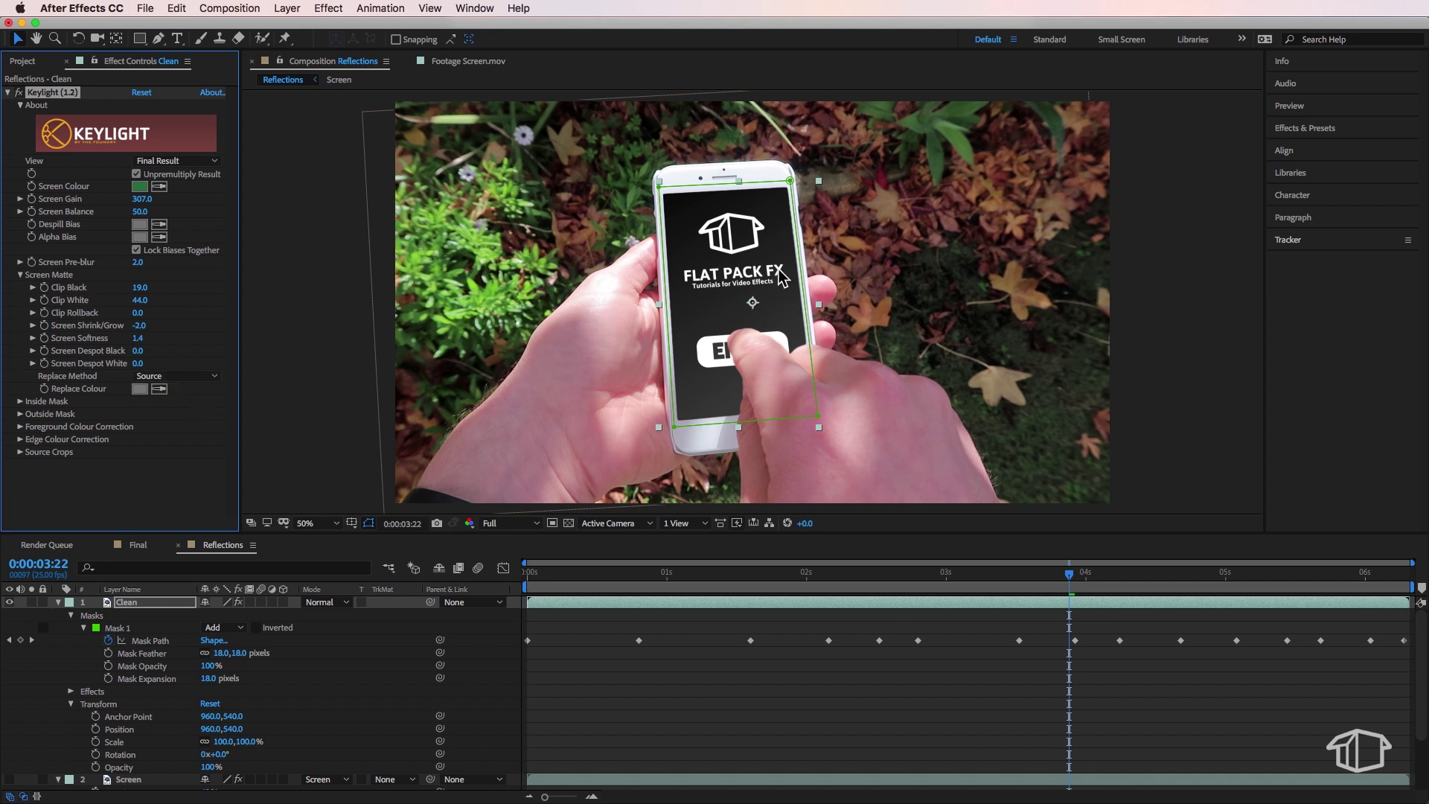
Preview, park at 0:00:03:14, collapse Clean, and switch the Multiply reflection layer back on.
key(space)
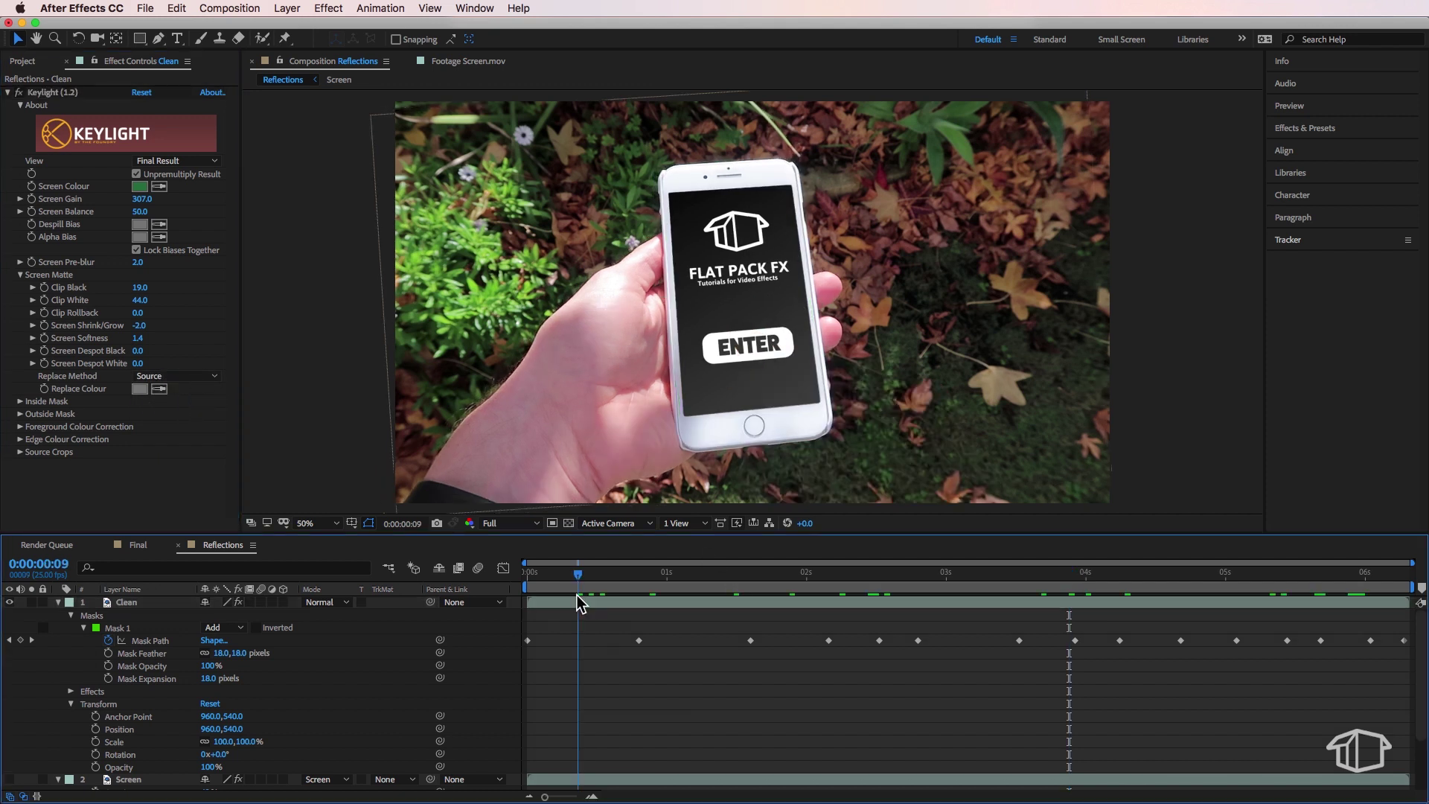
click(946, 582)
drag(947, 582, 1025, 583)
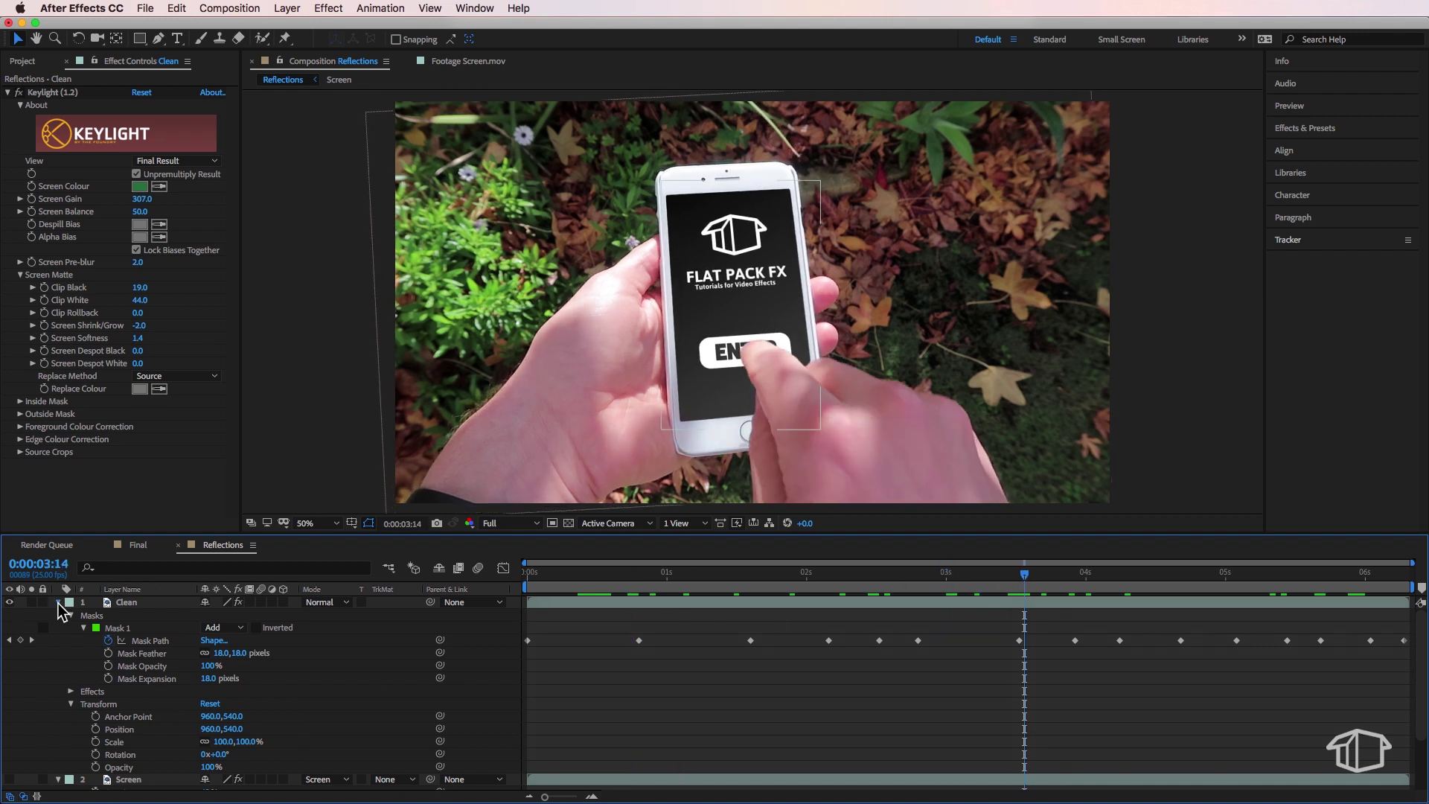
click(55, 599)
click(9, 640)
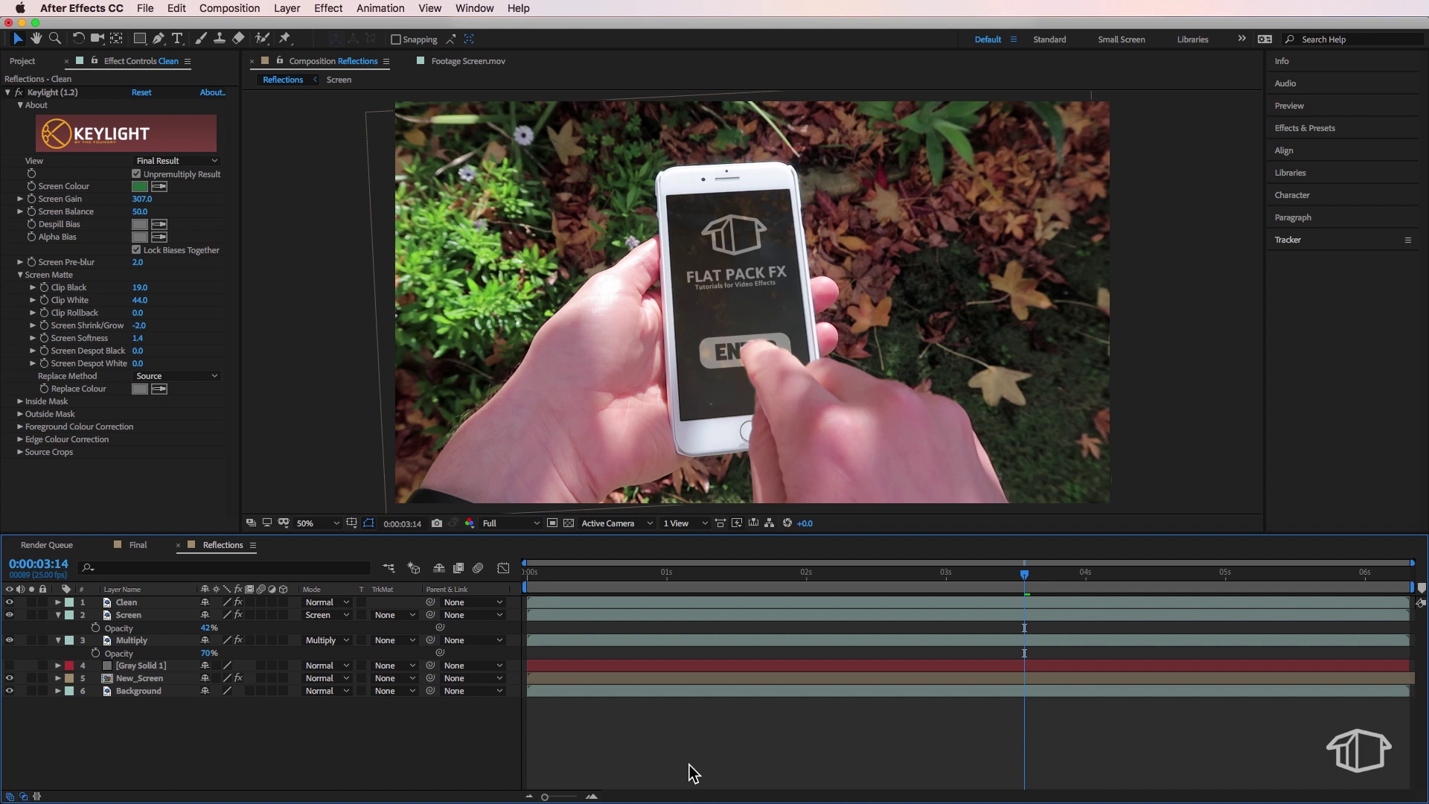